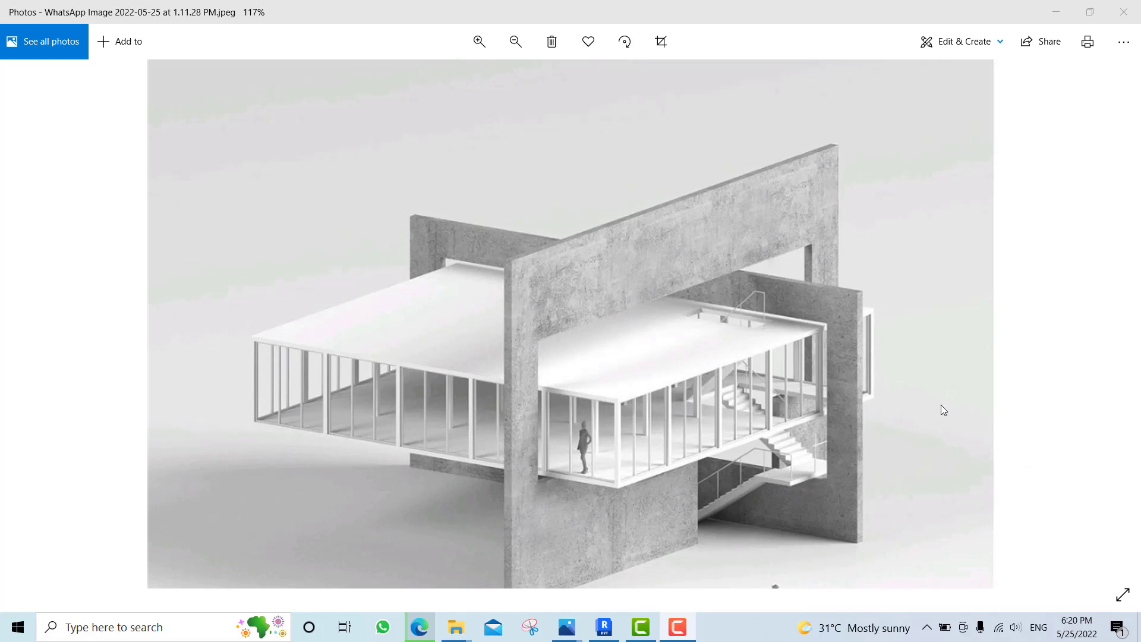
Check the reference image of the building, switch to Revit and create a new project from a metric template.
scroll(740, 416, "down", 1)
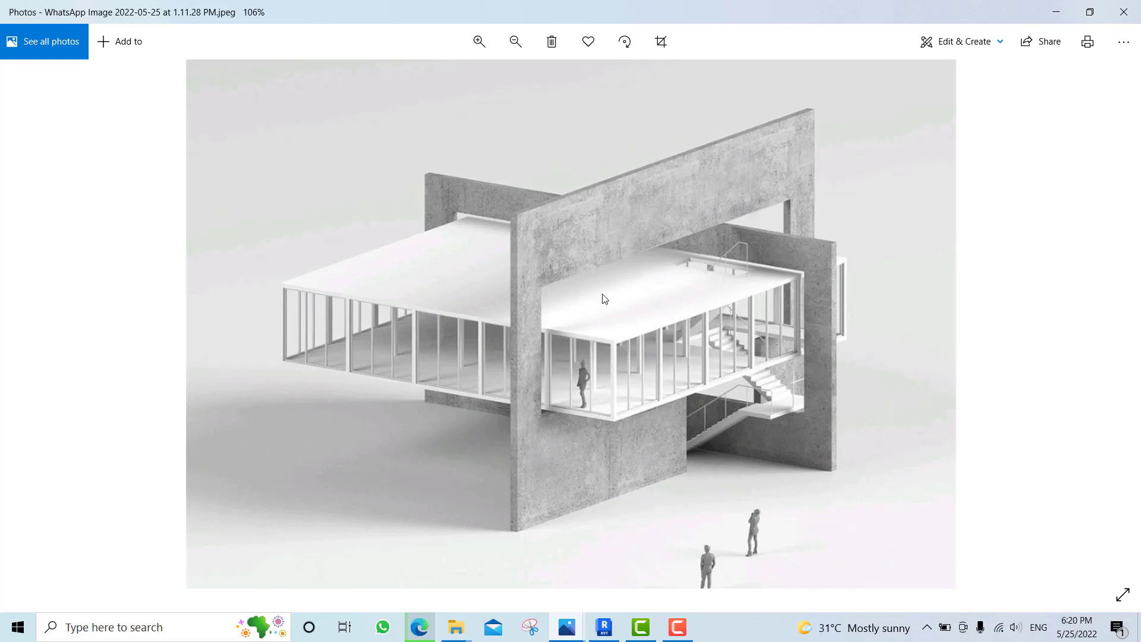
scroll(598, 385, "up", 4)
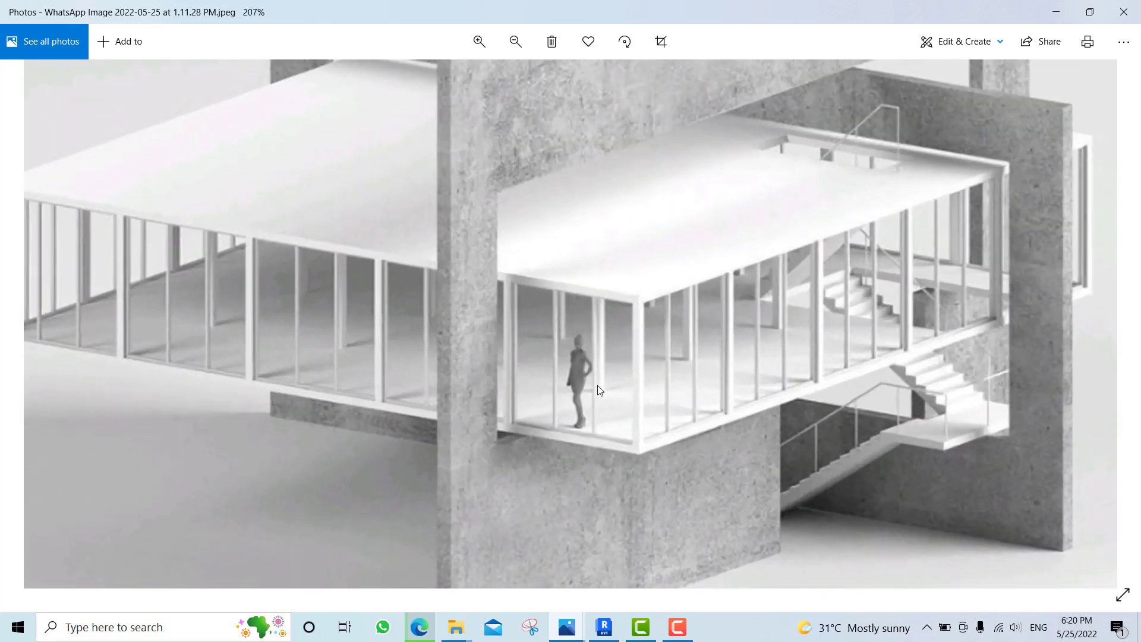
scroll(600, 390, "down", 3)
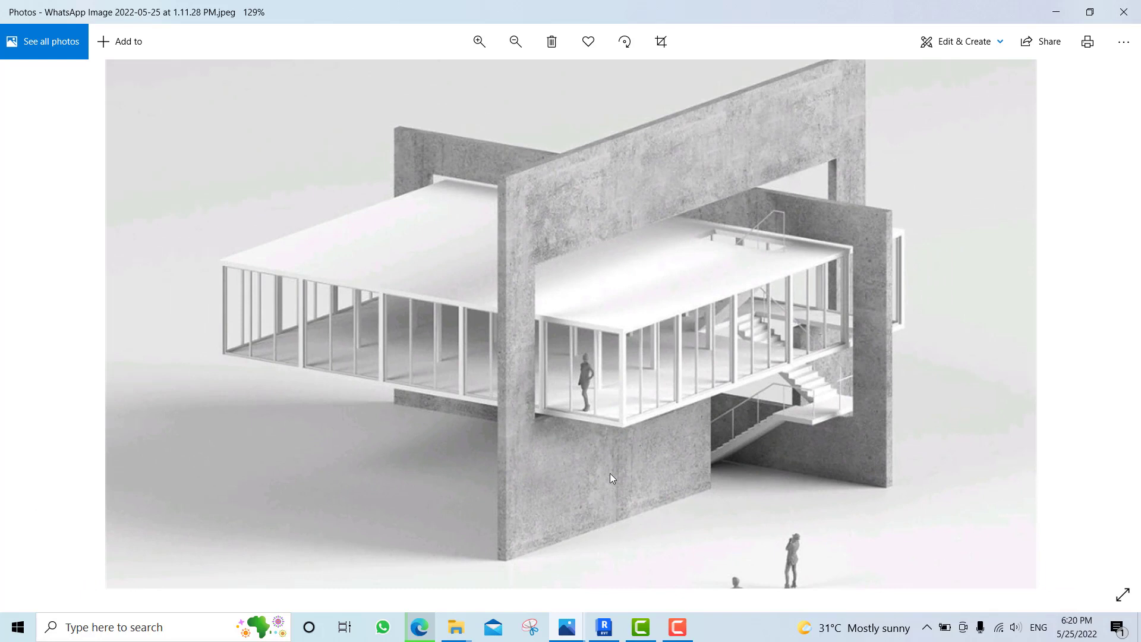
left_click(604, 627)
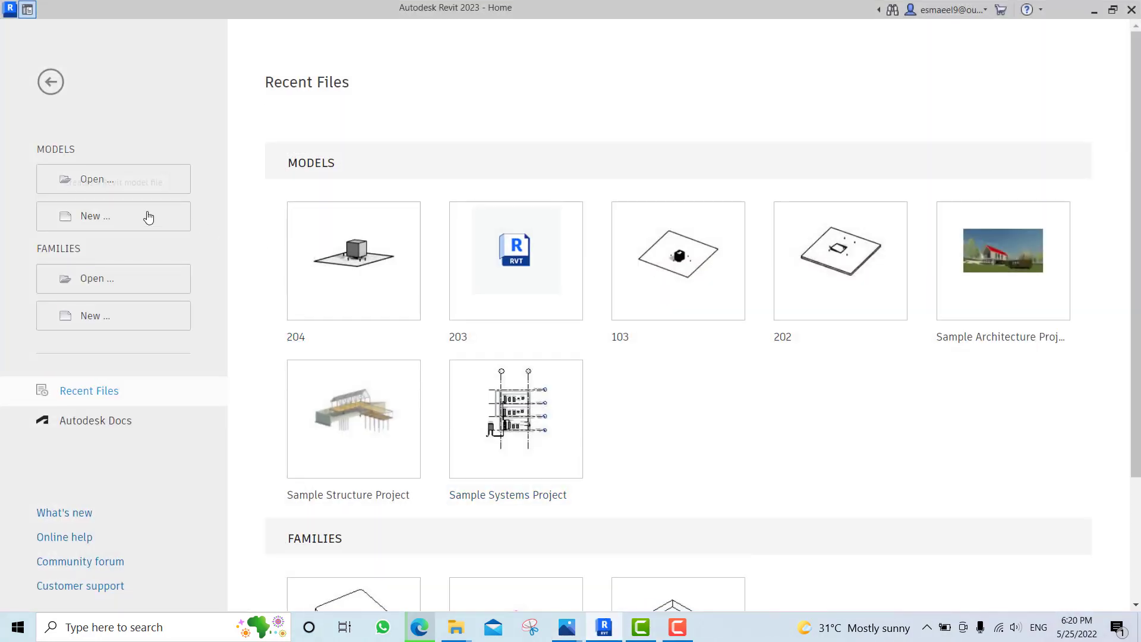
left_click(145, 217)
left_click(511, 281)
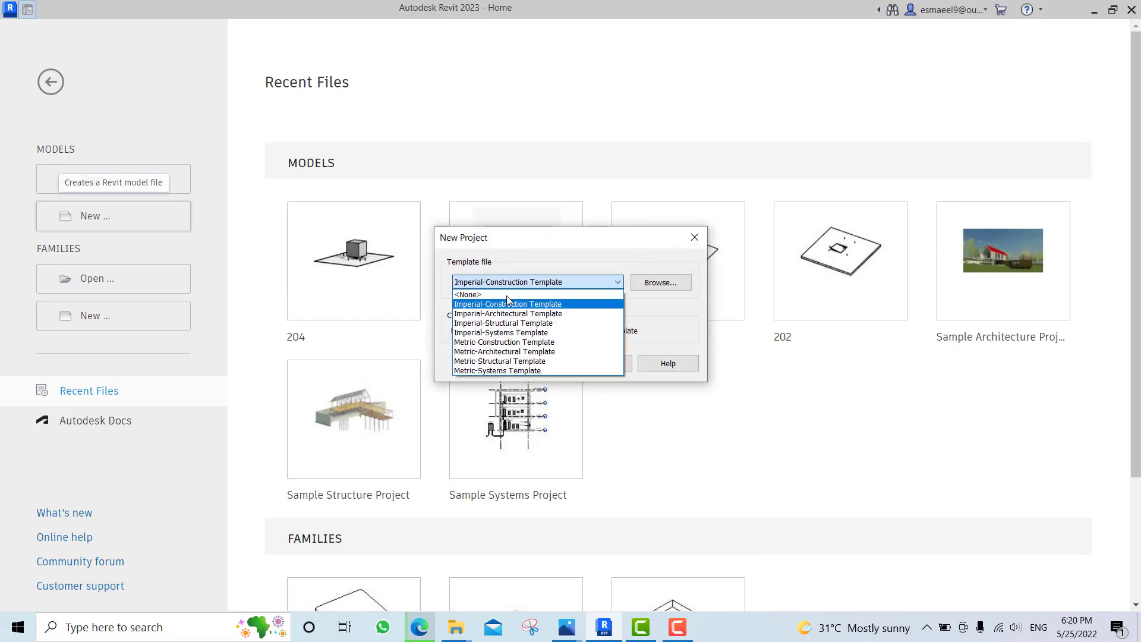
left_click(511, 334)
left_click(529, 367)
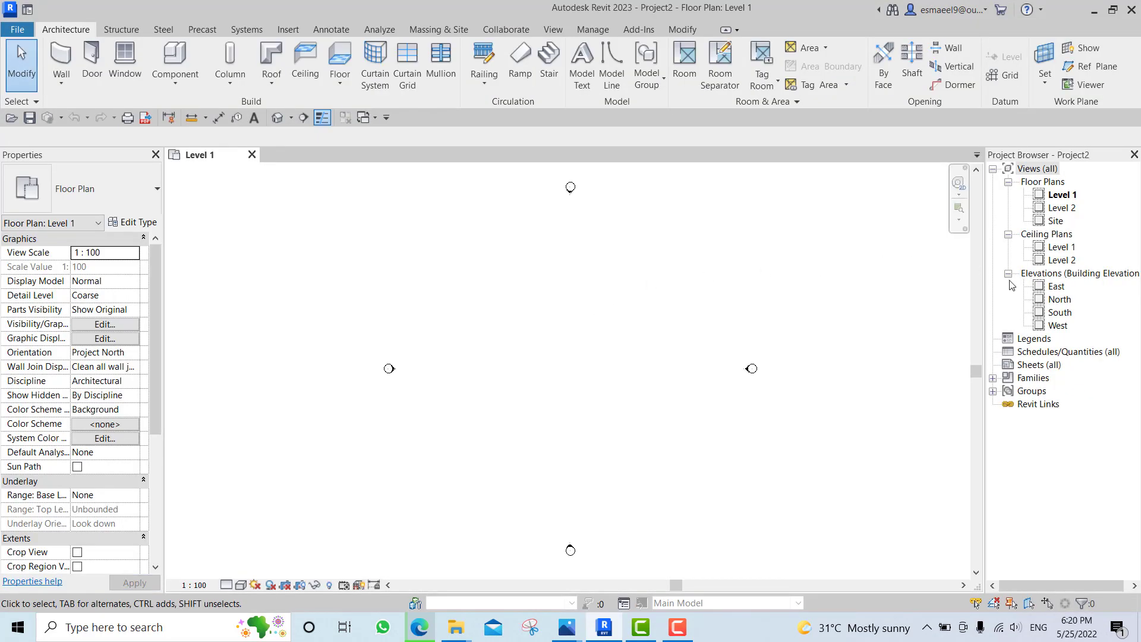
Open the East elevation and draw a third level at an elevation of about 8300 mm, aligned with the existing levels.
double_click(1056, 286)
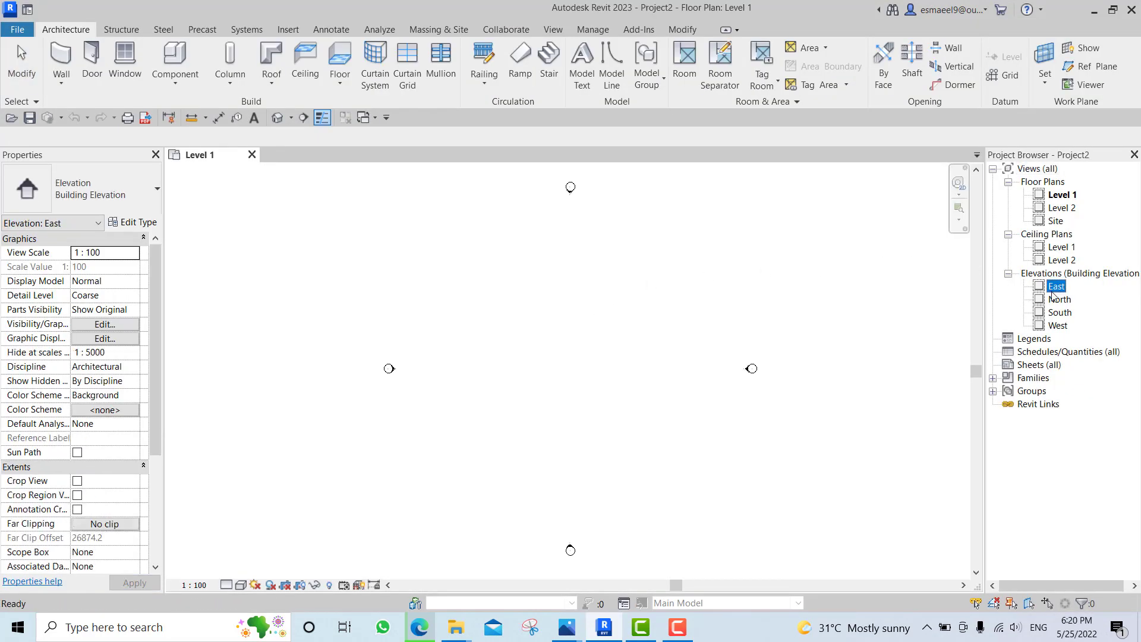
scroll(735, 325, "up", 1)
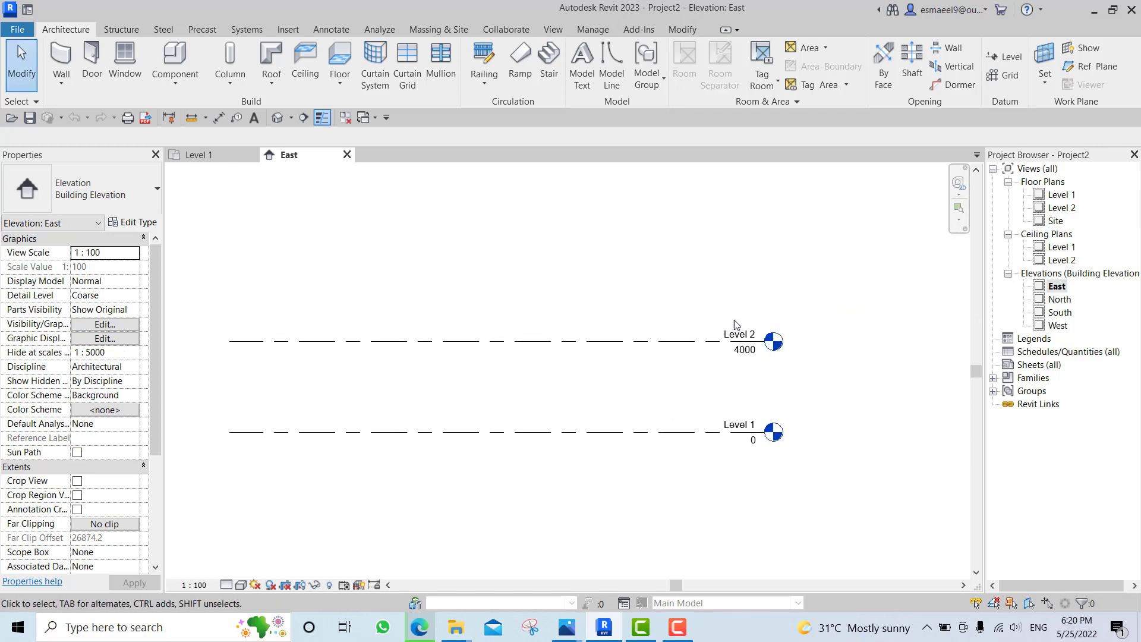
key("l")
key("l")
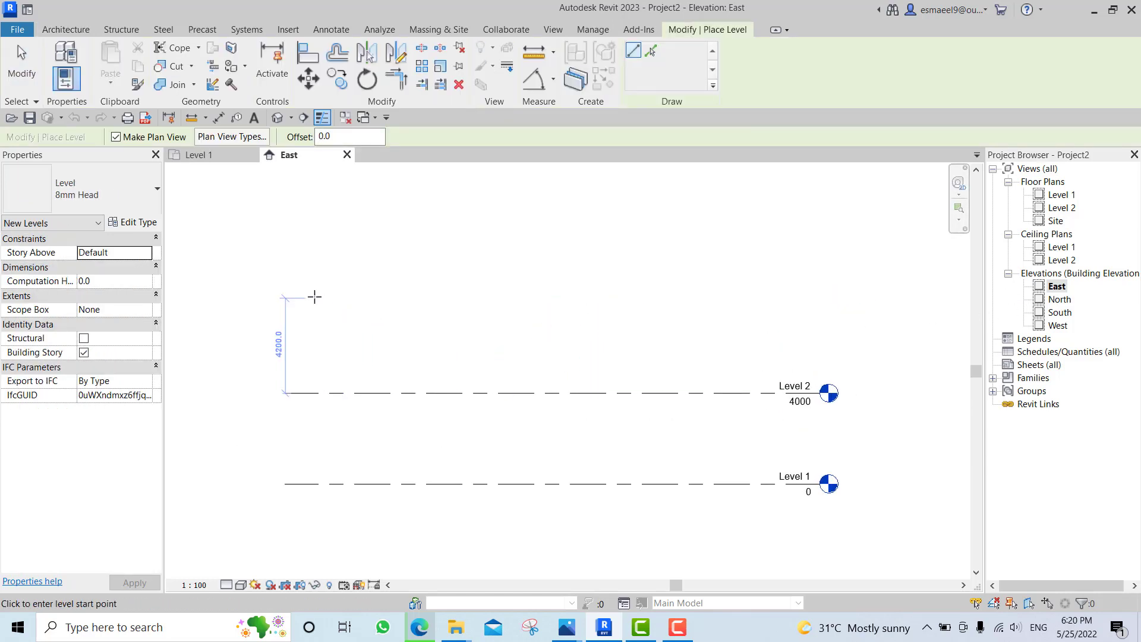
left_click(297, 296)
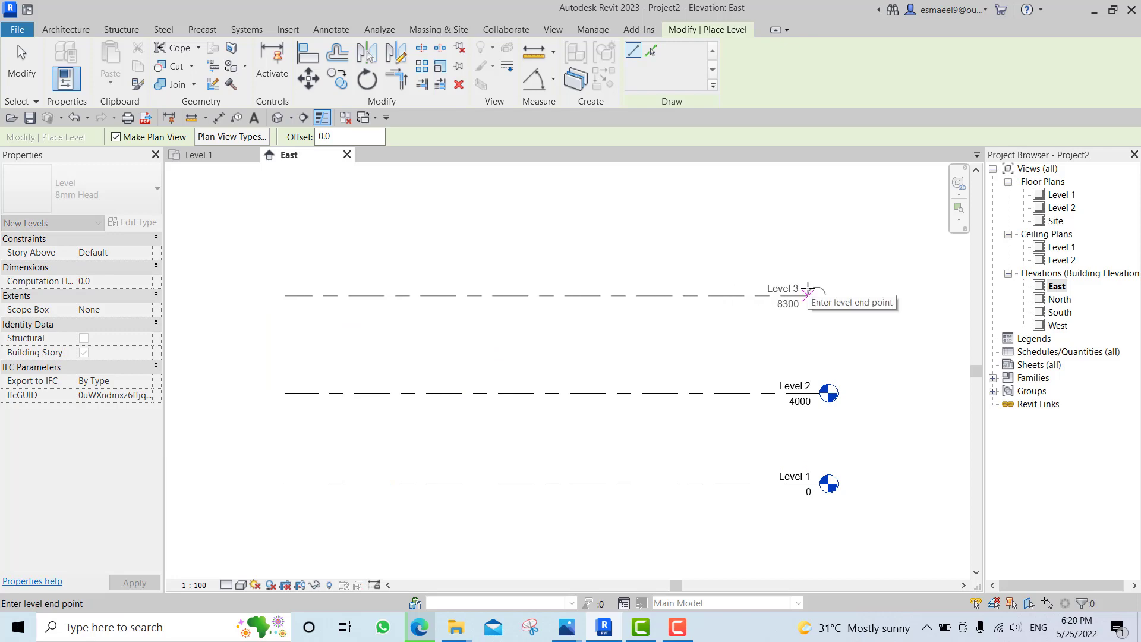
left_click(818, 293)
middle_click_drag(832, 345, 860, 281)
key("Escape")
key("Escape")
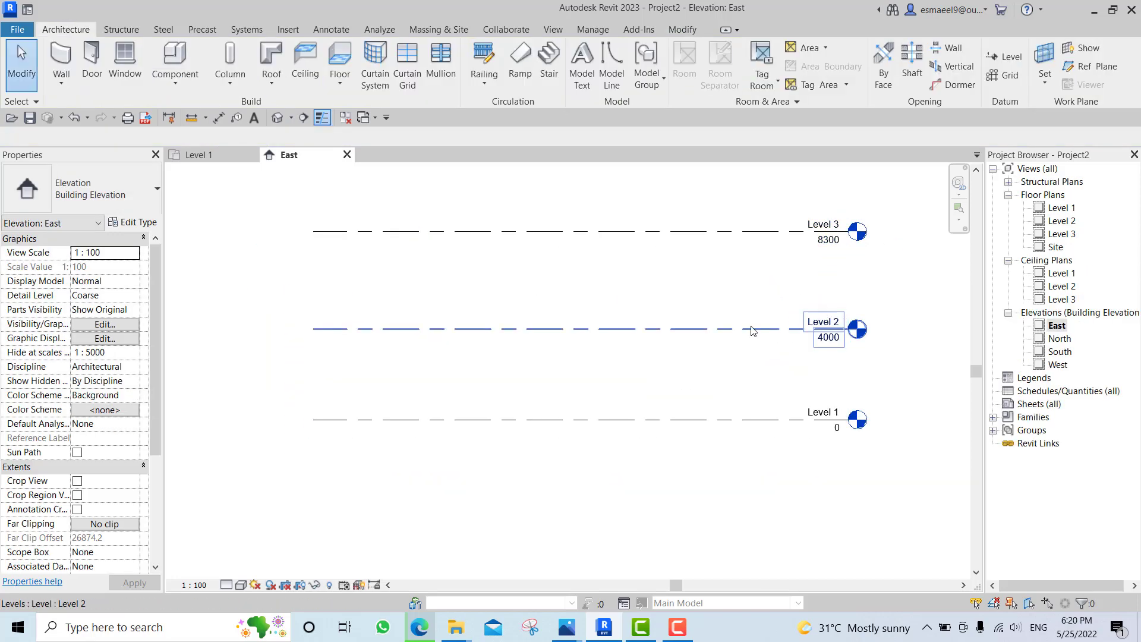
Set the project's length units to centimeters.
left_click(751, 329)
key("Escape")
key("u")
key("n")
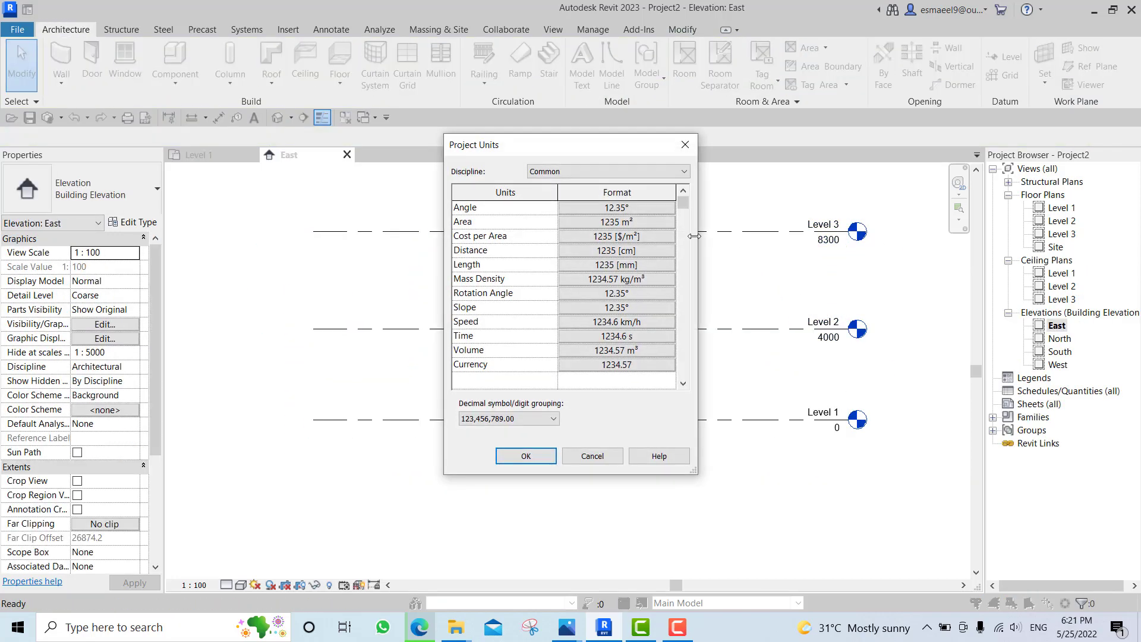
left_click(580, 267)
left_click(618, 231)
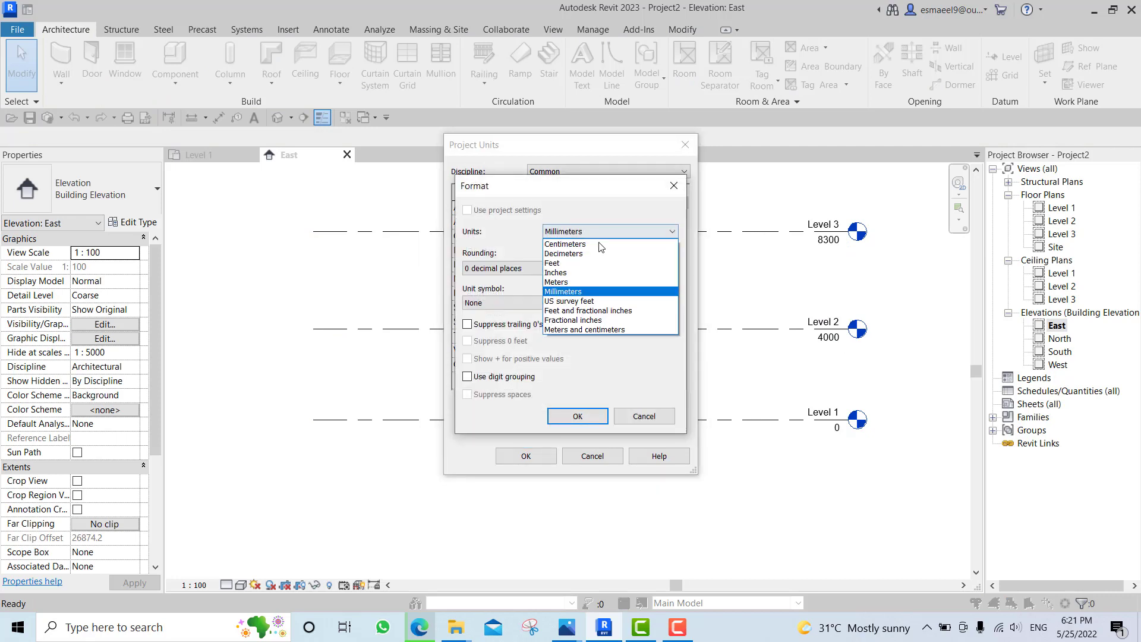
left_click(594, 241)
left_click(575, 416)
left_click(526, 456)
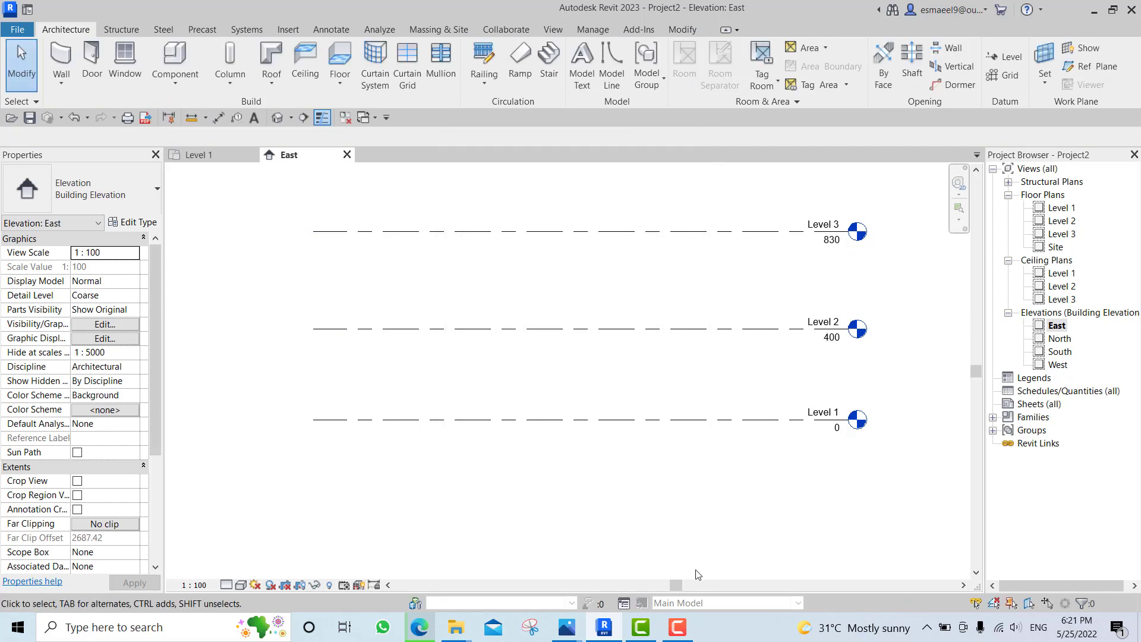
left_click(678, 627)
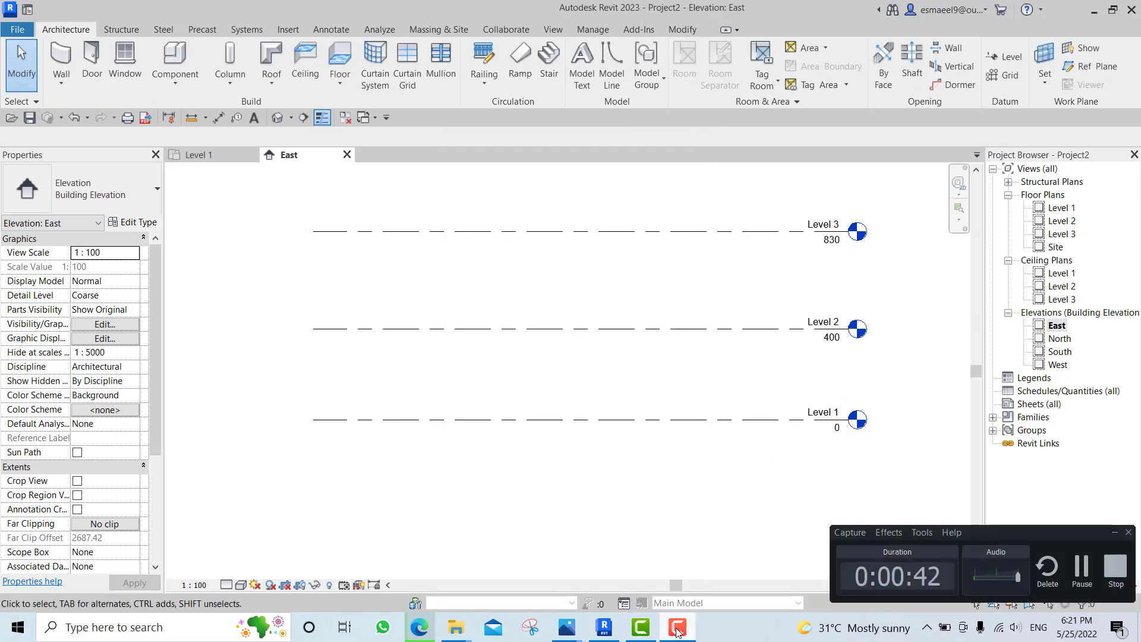
left_click(678, 627)
Check the reference image, return to Revit and set the distance between Level 2 and Level 3 to 250 cm.
left_click(566, 627)
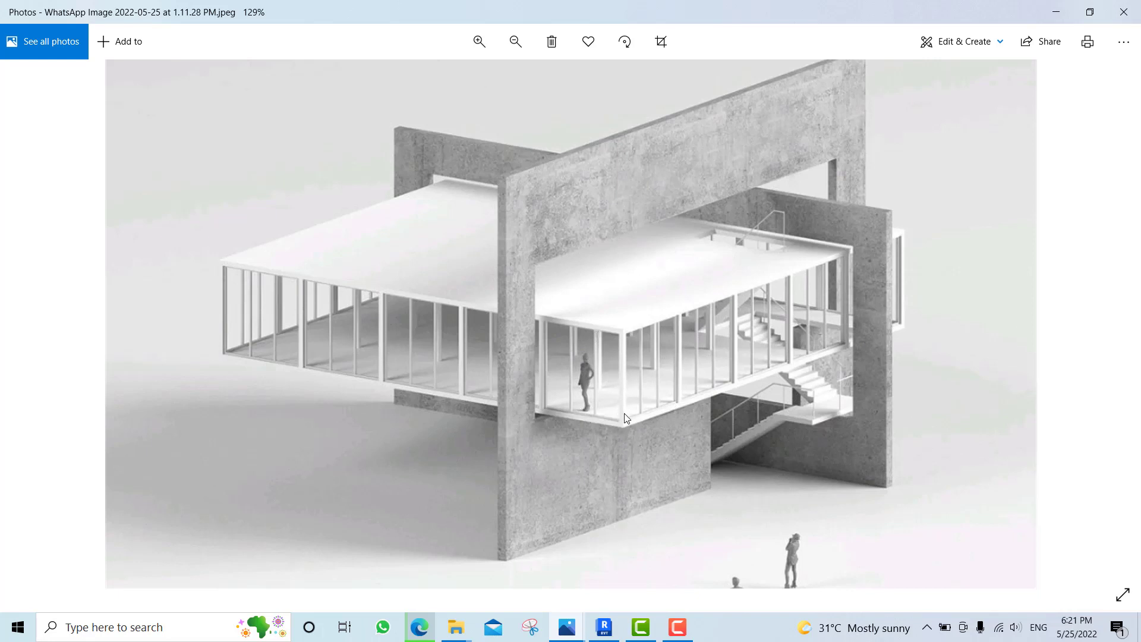
left_click(605, 625)
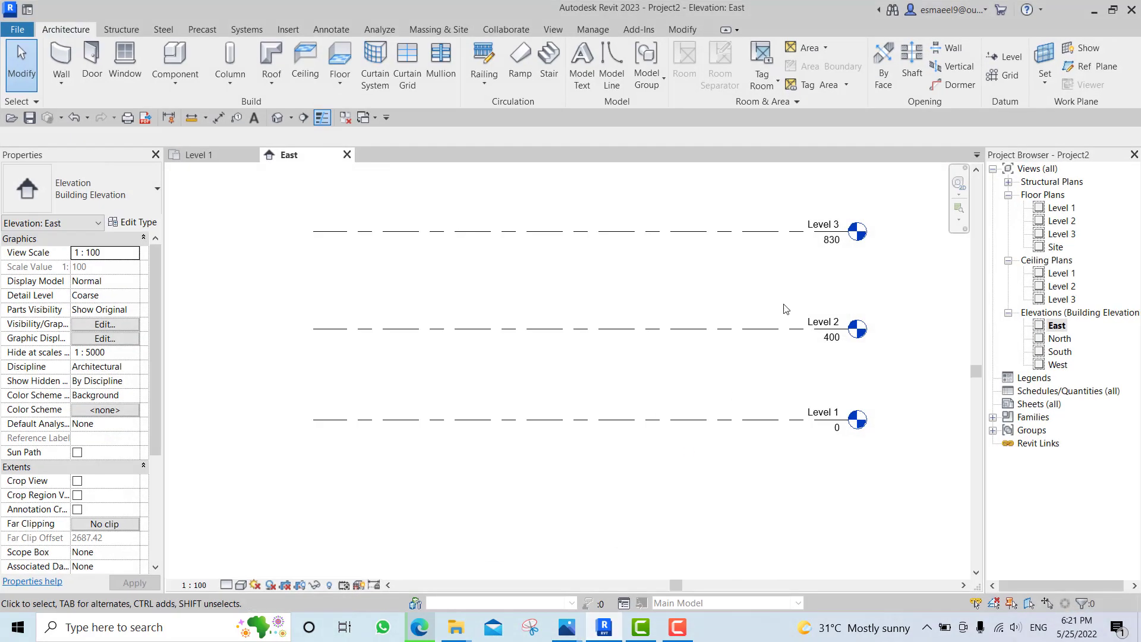
left_click(764, 231)
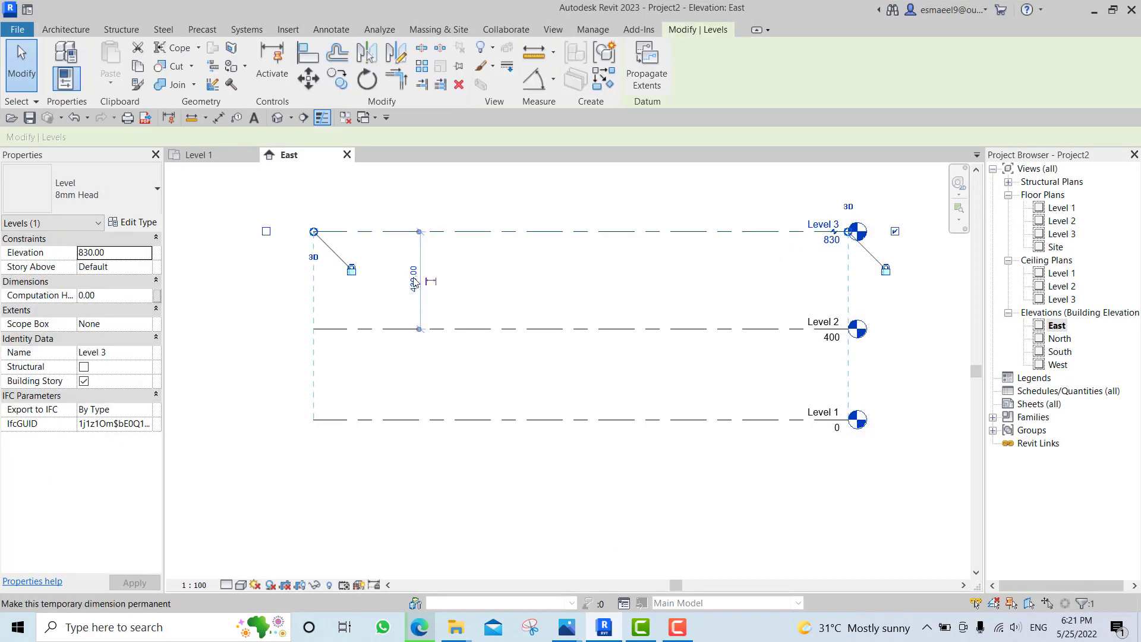
left_click(416, 280)
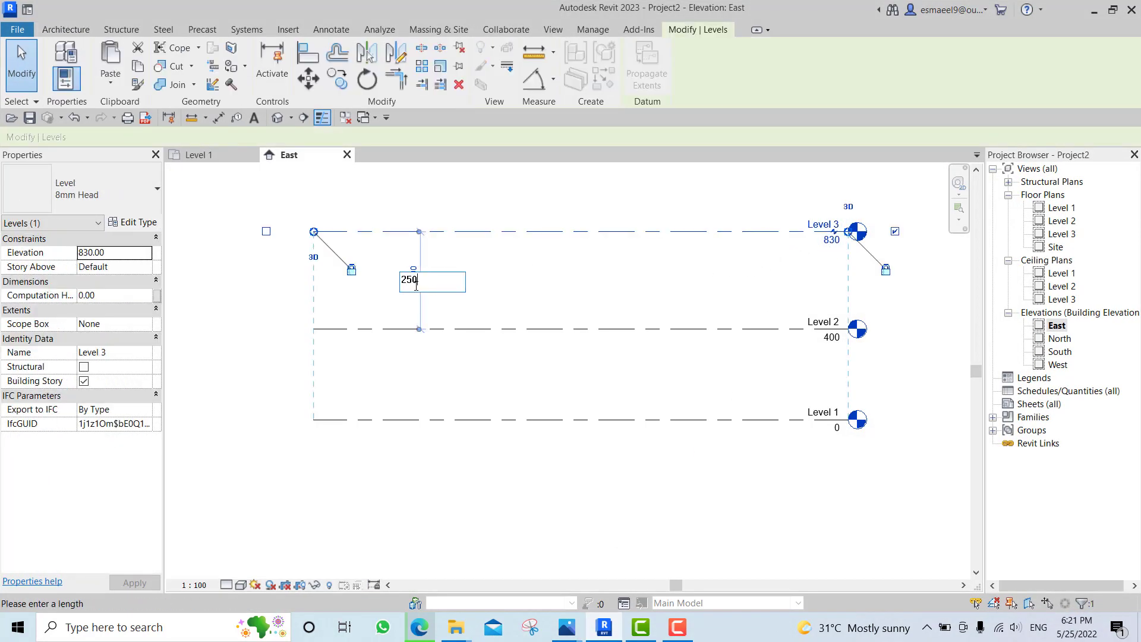
key("Return")
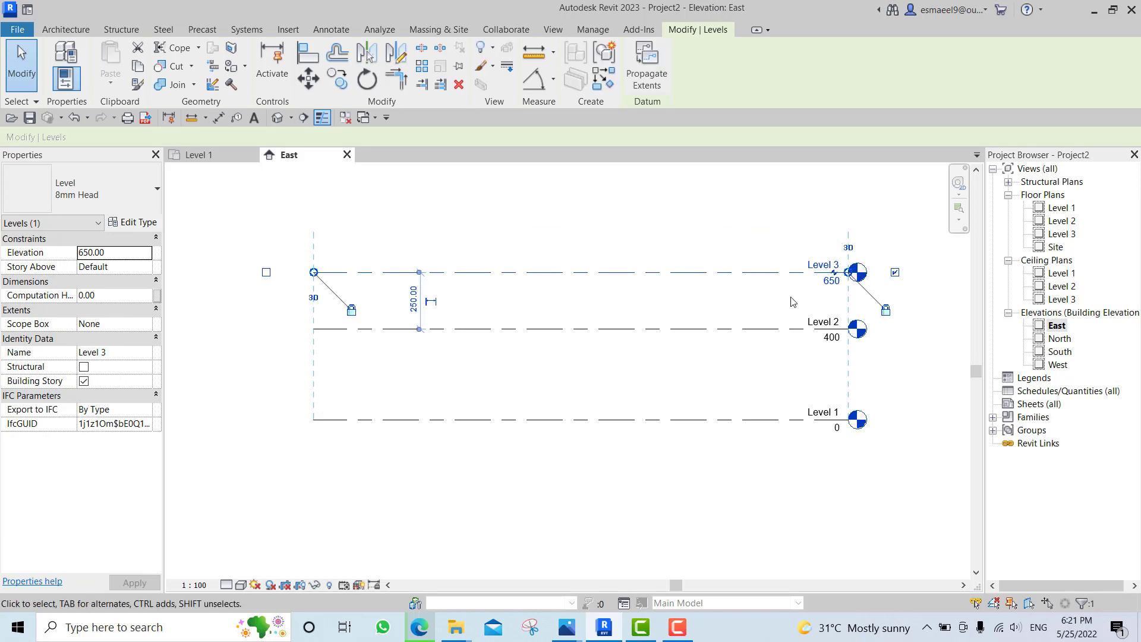
left_click(794, 301)
scroll(770, 327, "up", 2)
scroll(767, 328, "down", 1)
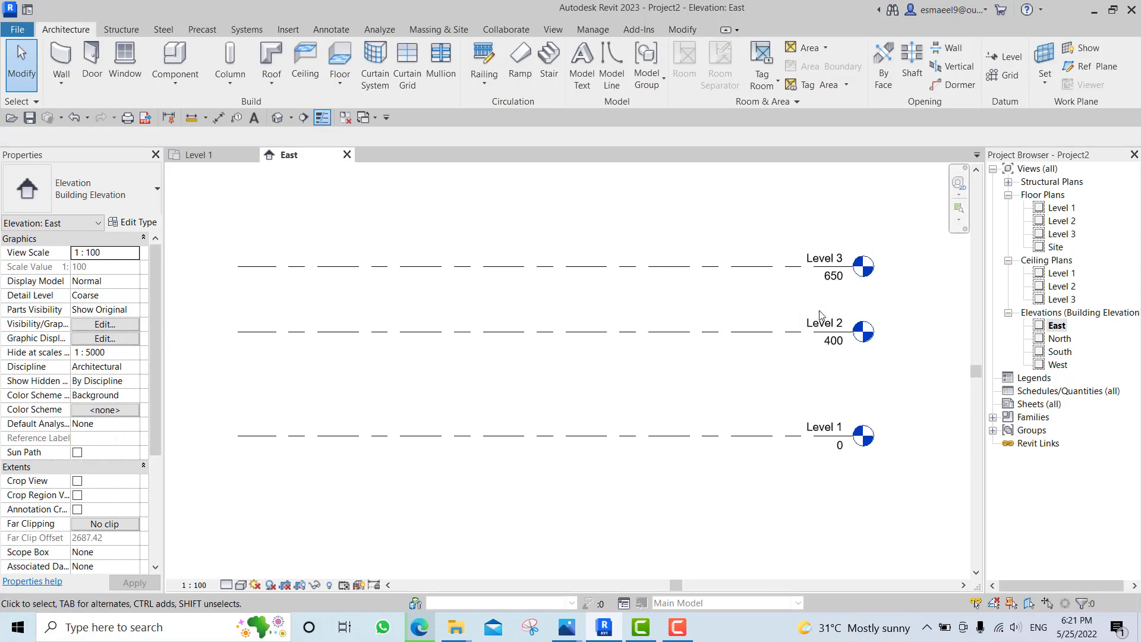
Set the distance between Level 1 and Level 2 to 350 cm.
left_click(763, 330)
left_click(352, 380)
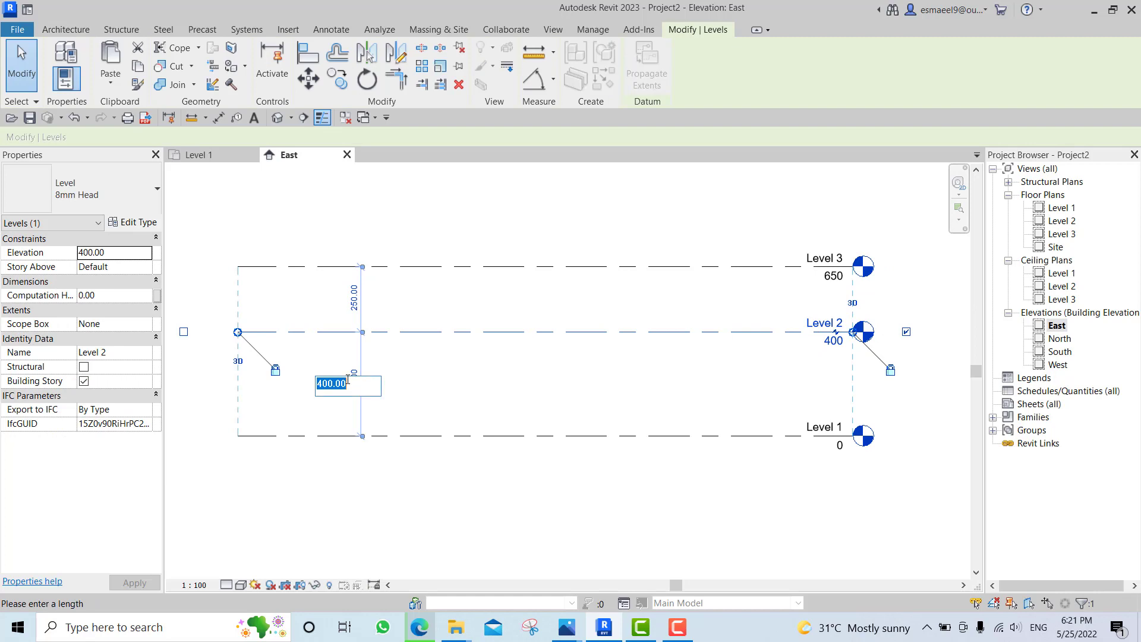
type("350")
key("Return")
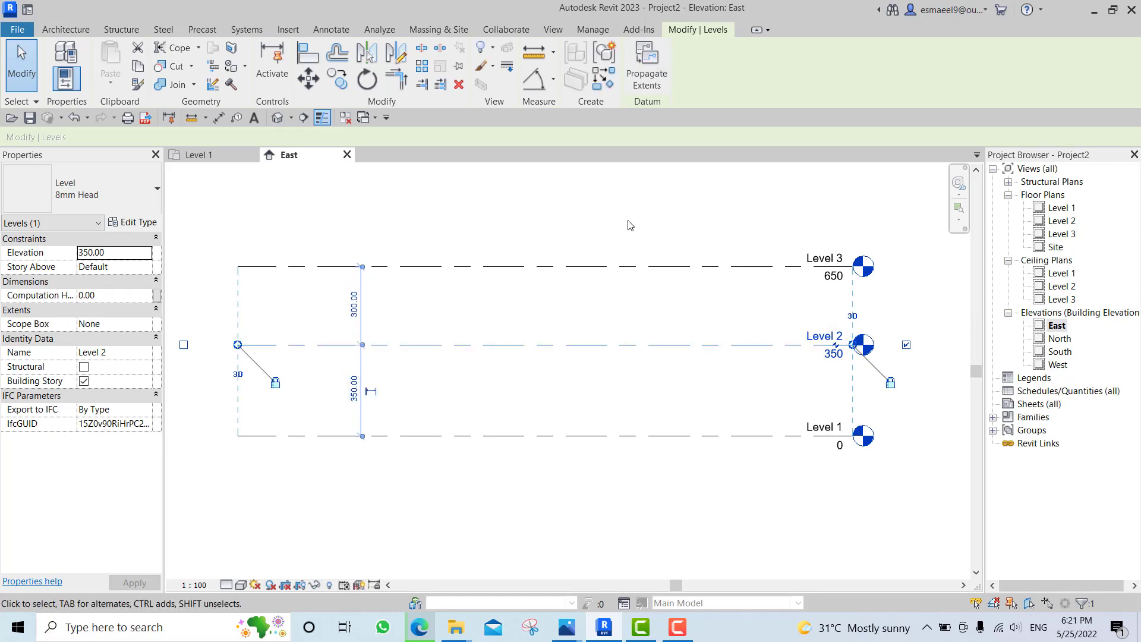
left_click(660, 244)
middle_click_drag(699, 321, 754, 339)
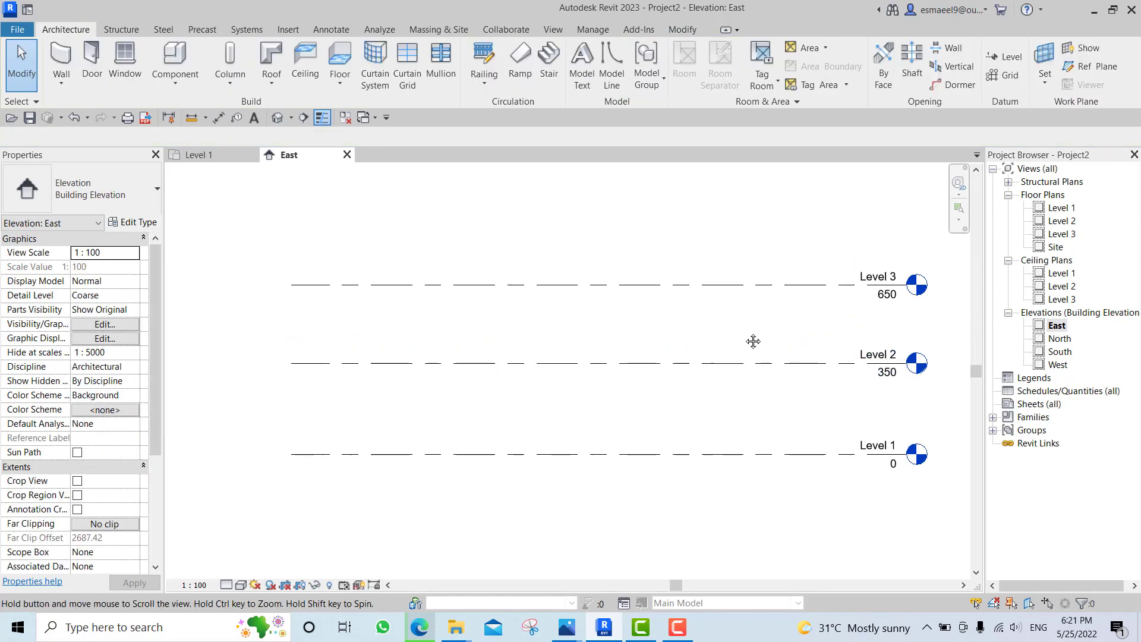
Open the Level 2 floor plan and sketch a rectangular floor boundary about 1370 by 1280 cm between the elevation markers.
left_click(567, 627)
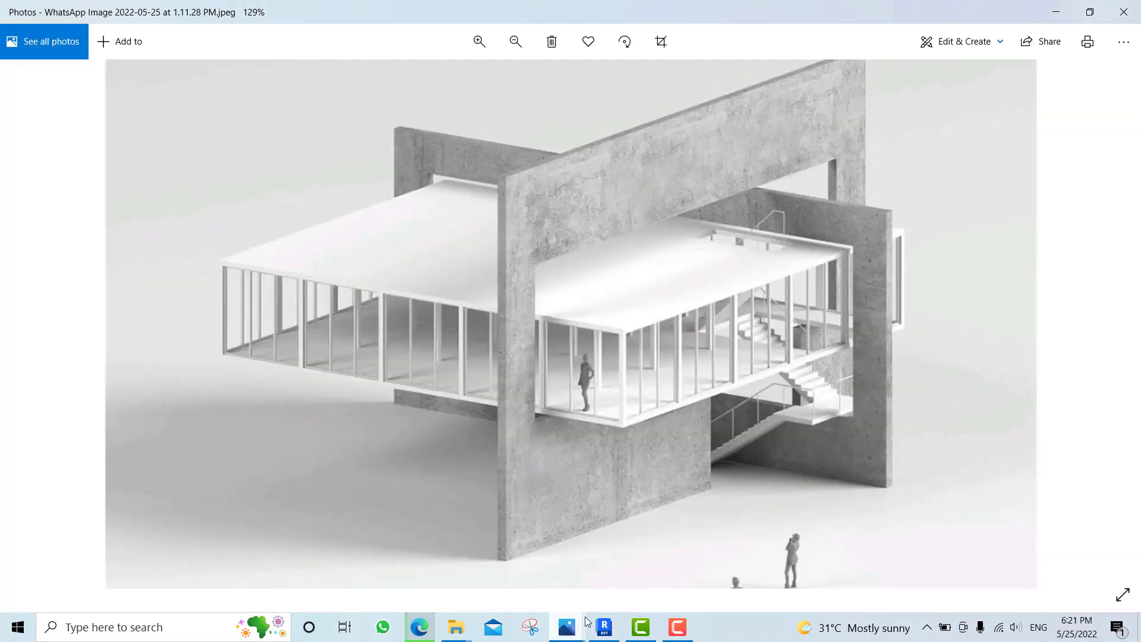
left_click(604, 627)
double_click(1063, 221)
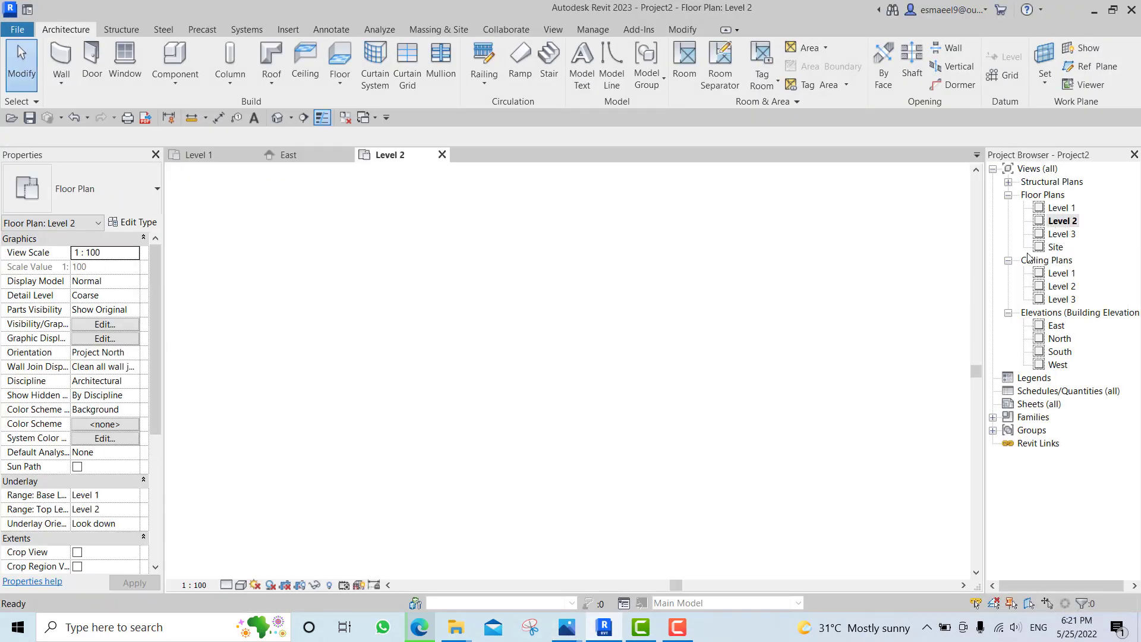
left_click(1009, 260)
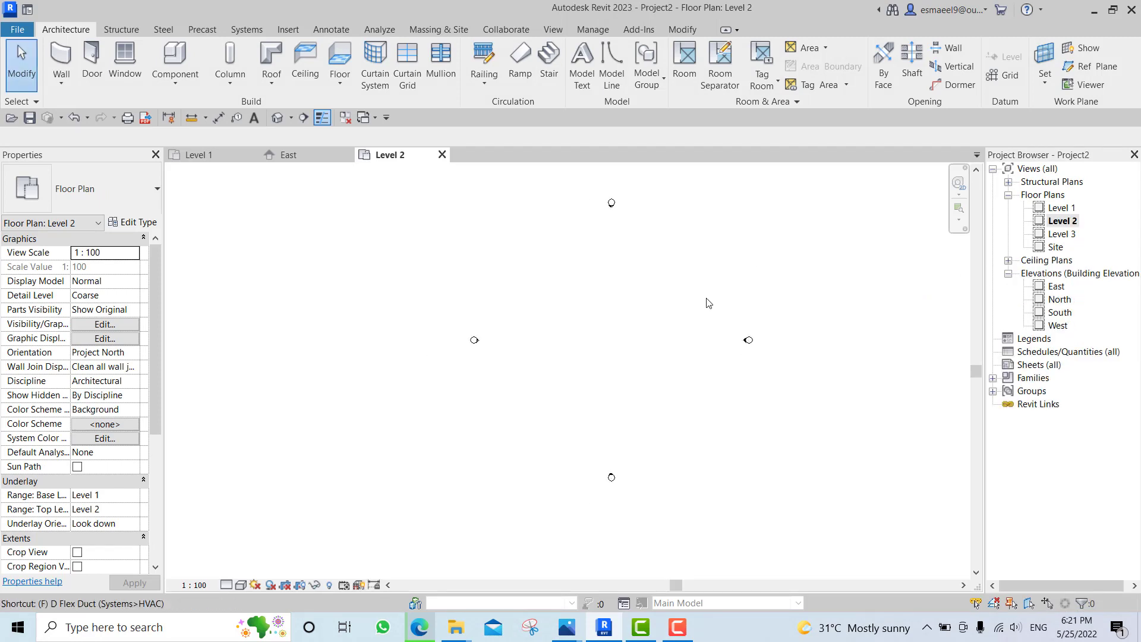
key("l")
left_click(764, 49)
left_click(569, 292)
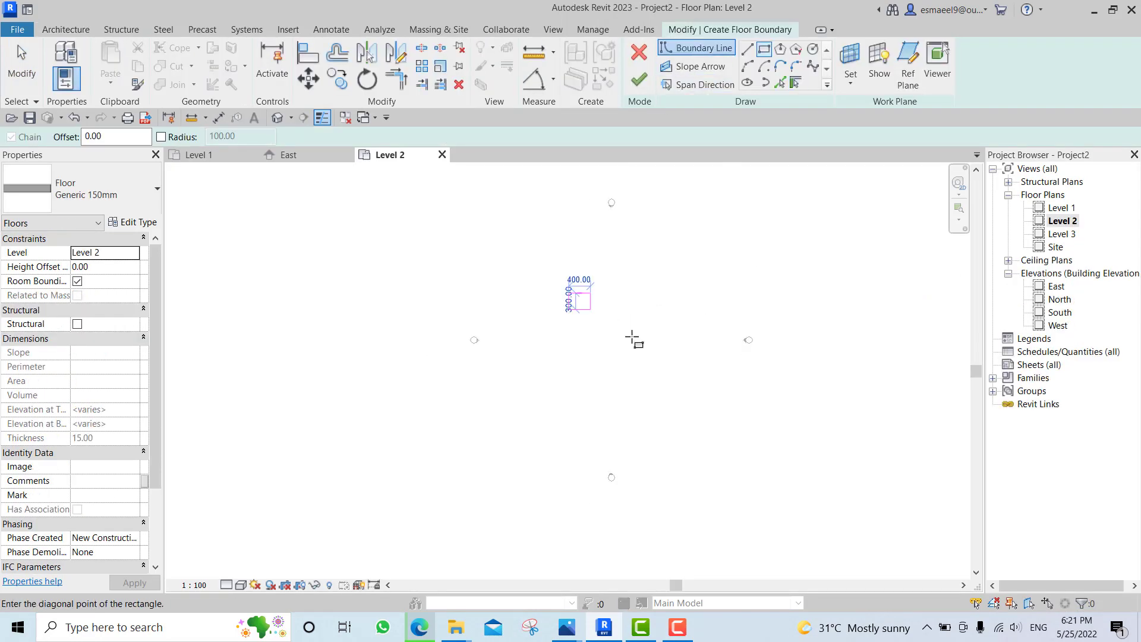
scroll(633, 339, "up", 5)
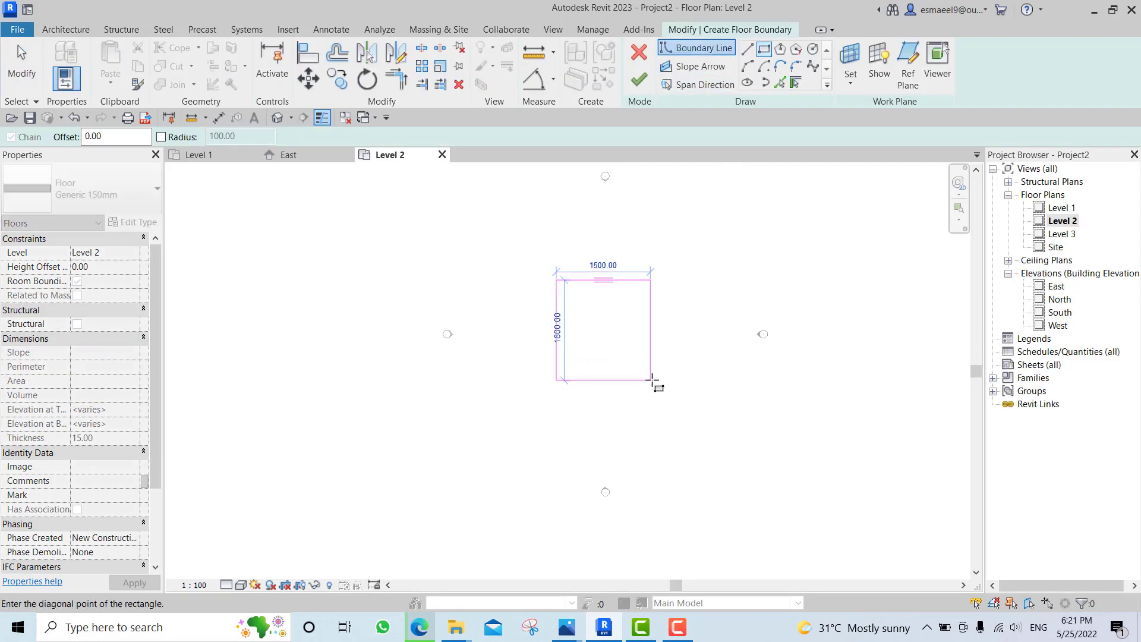
left_click(707, 407)
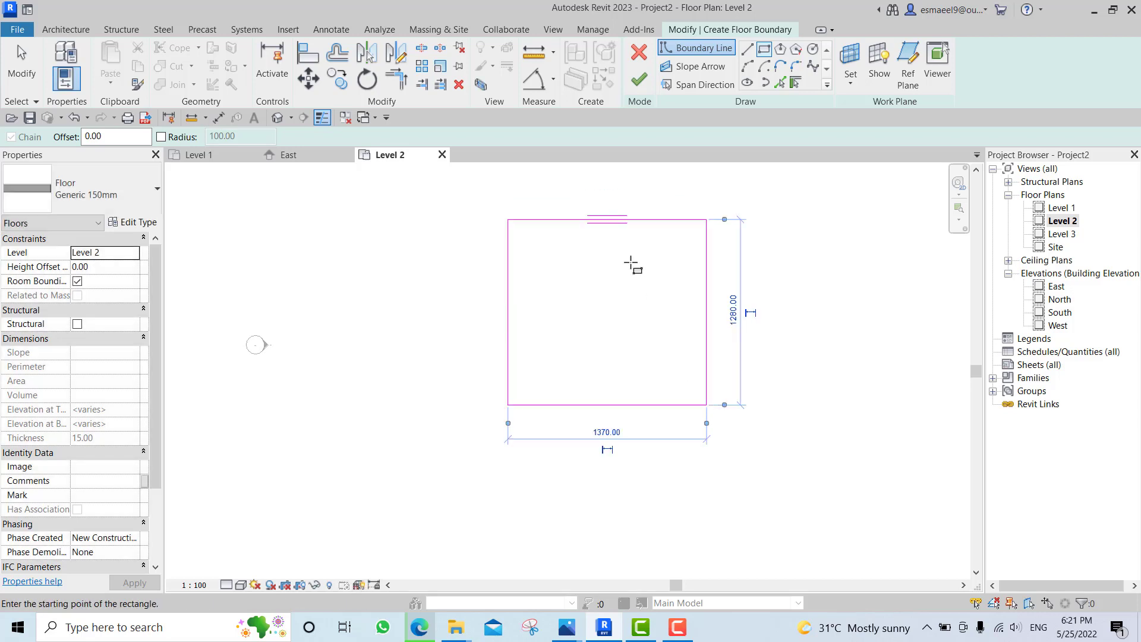
Set both the height and the width of the rectangular floor boundary to 1400 cm.
left_click(733, 311)
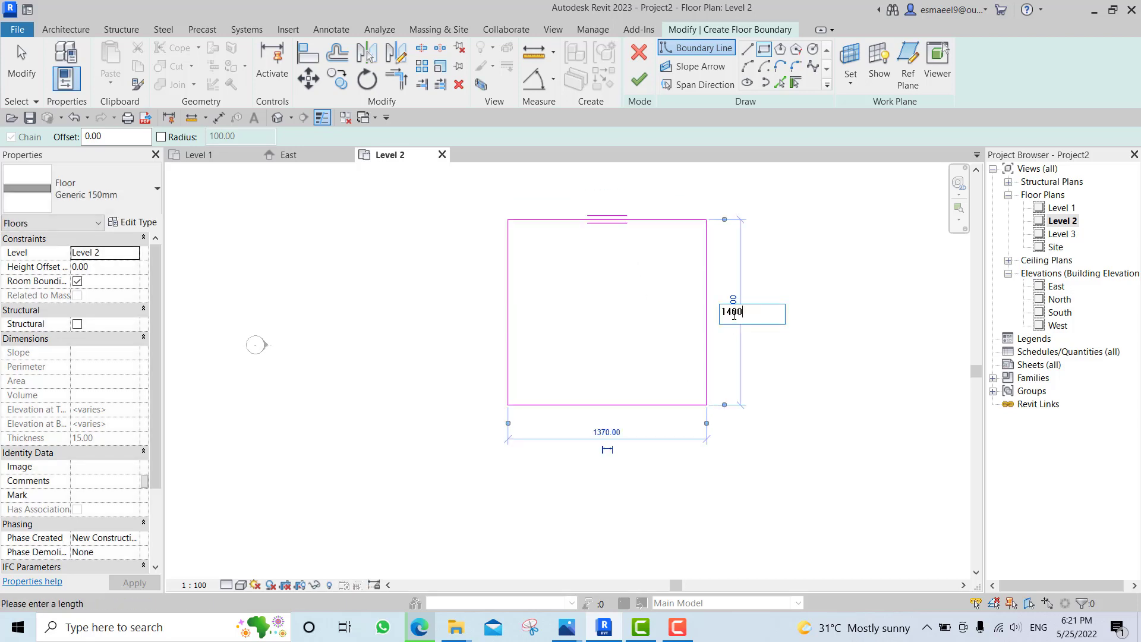
key("Return")
left_click(618, 436)
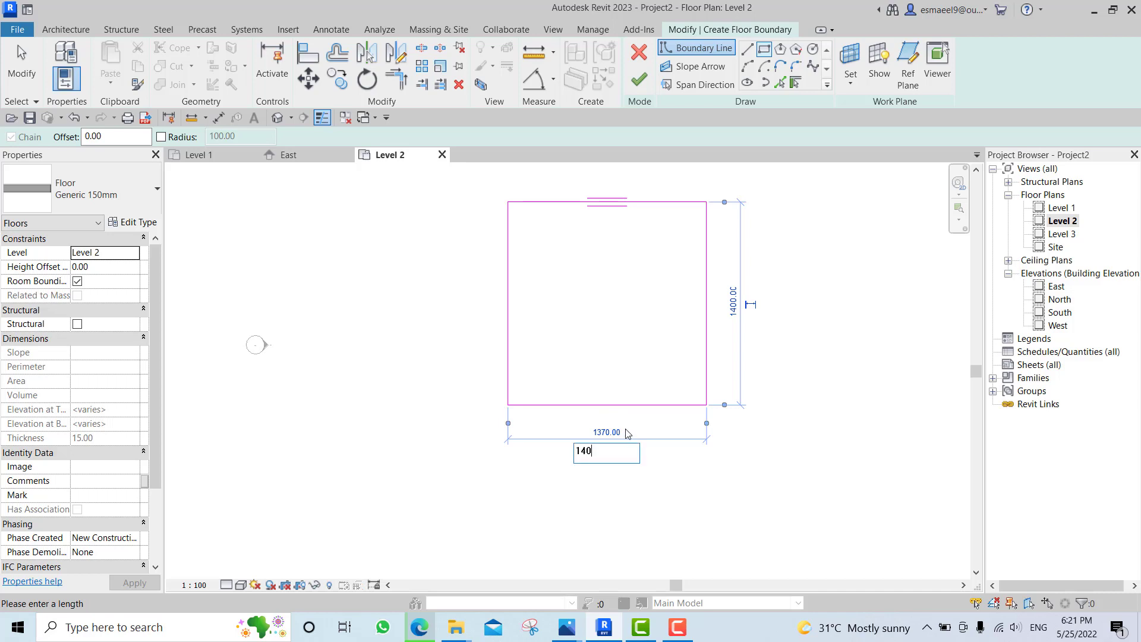
key("Return")
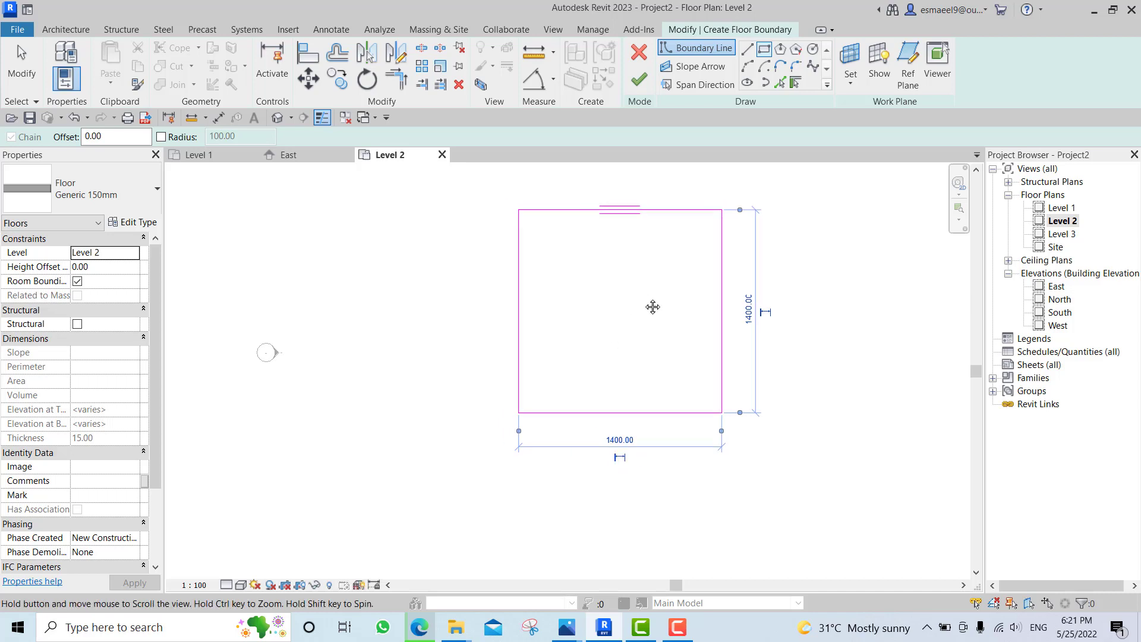
Finish the floor boundary sketch and open the default 3D view.
scroll(652, 305, "up", 4)
key("Escape")
scroll(624, 327, "down", 2)
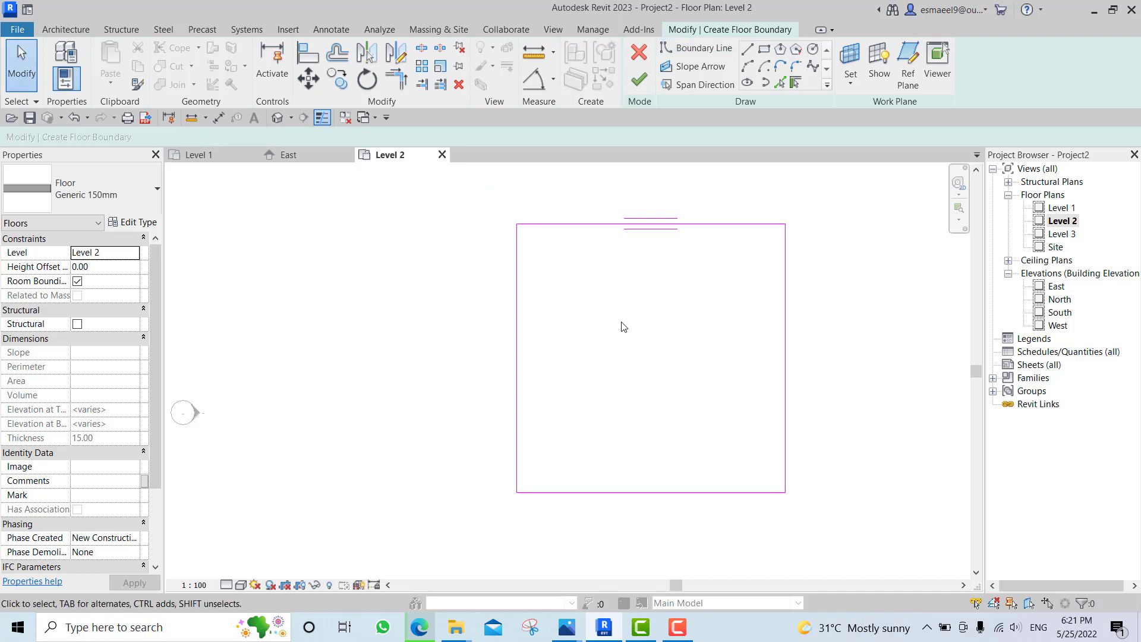
left_click(639, 79)
left_click(277, 117)
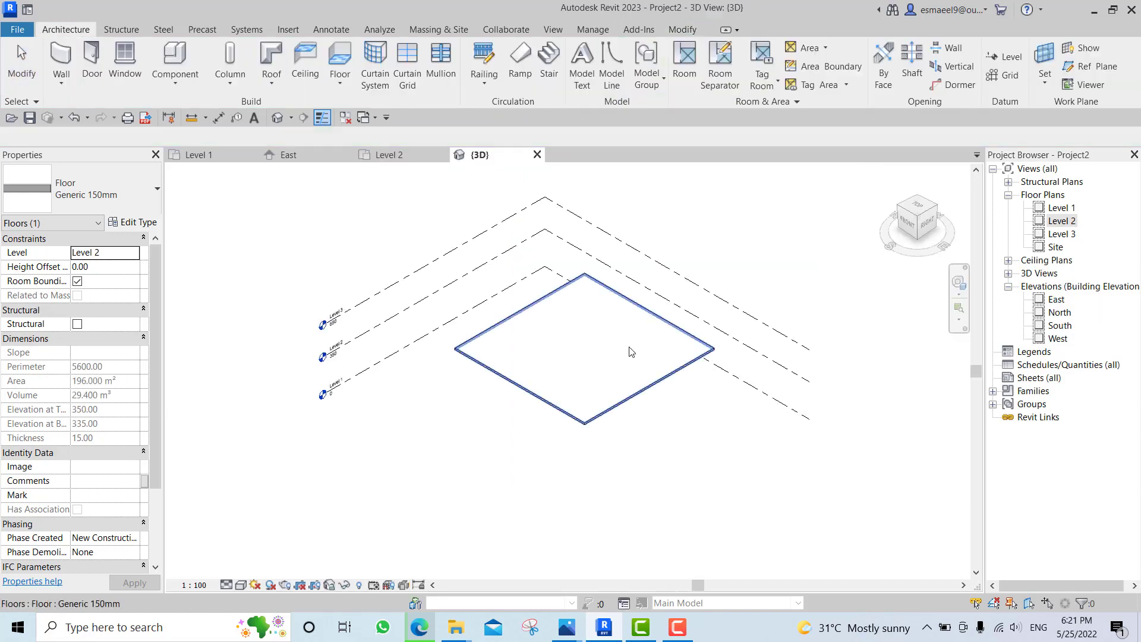
Copy the floor slab and paste a duplicate aligned to Level 2.
left_click(612, 352)
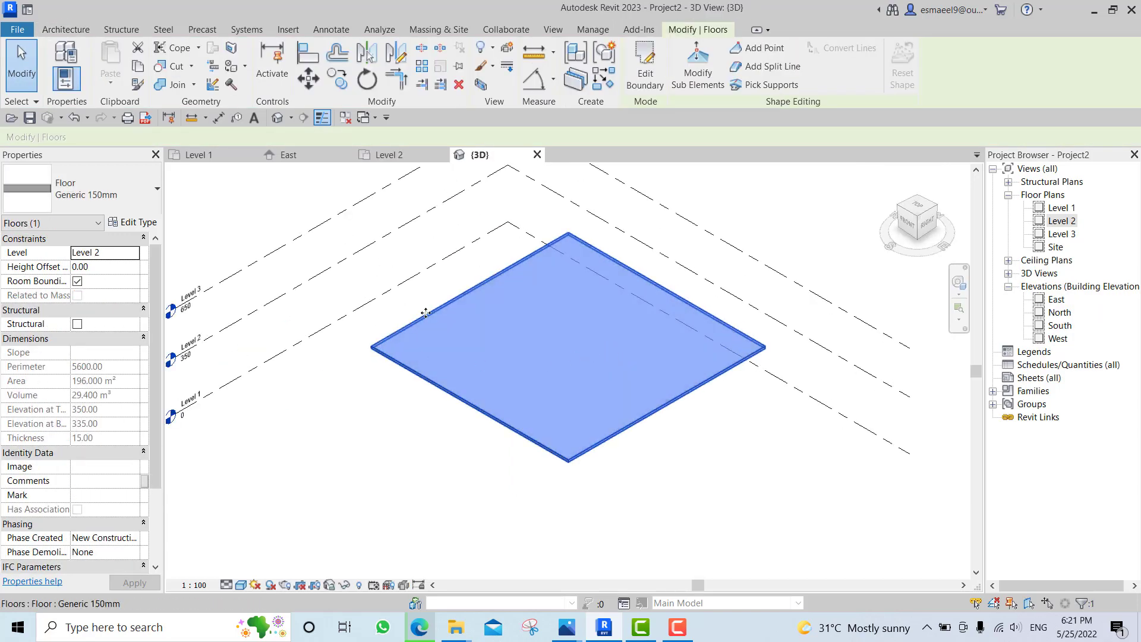
key("ctrl+c")
left_click(110, 85)
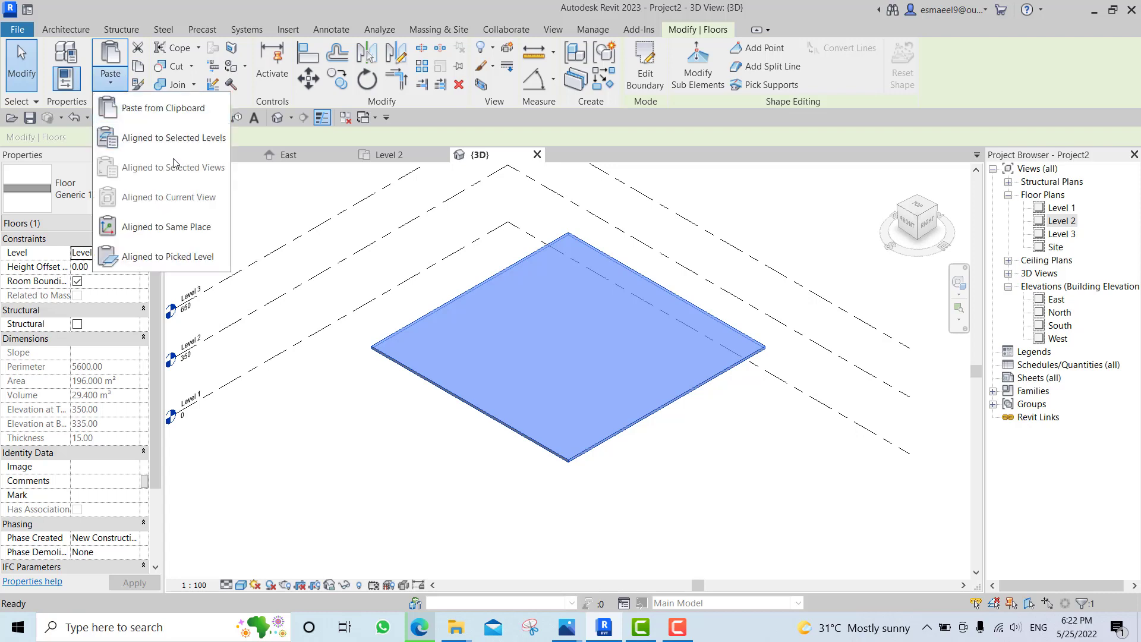
left_click(166, 137)
double_click(498, 234)
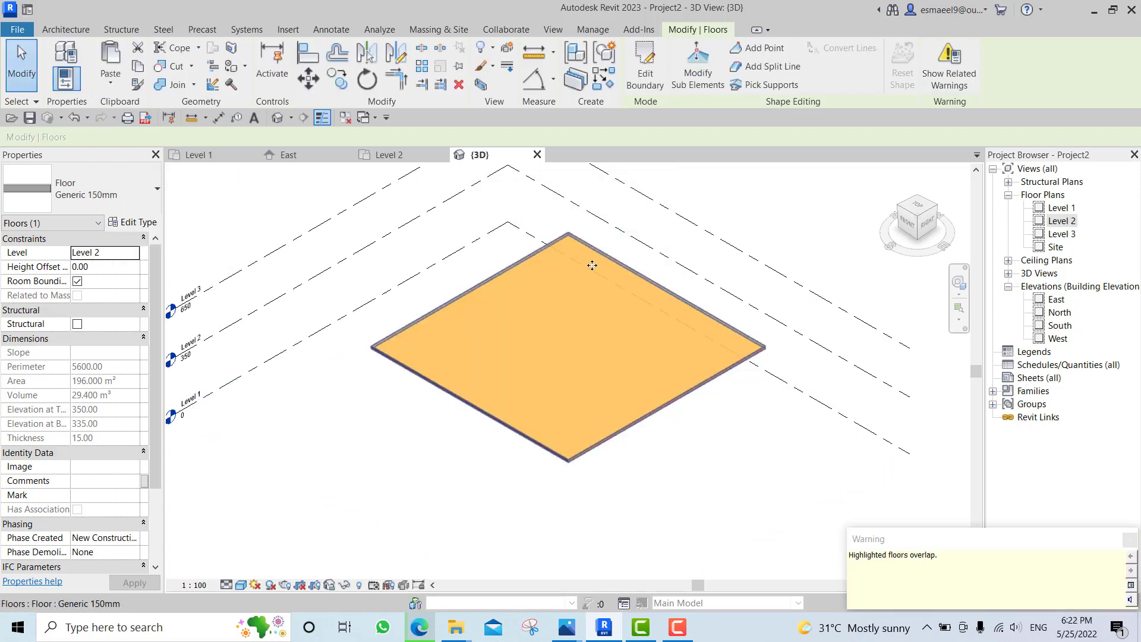
Move the pasted floor copy to Level 3 and inspect both slabs in the 3D view.
left_click(157, 188)
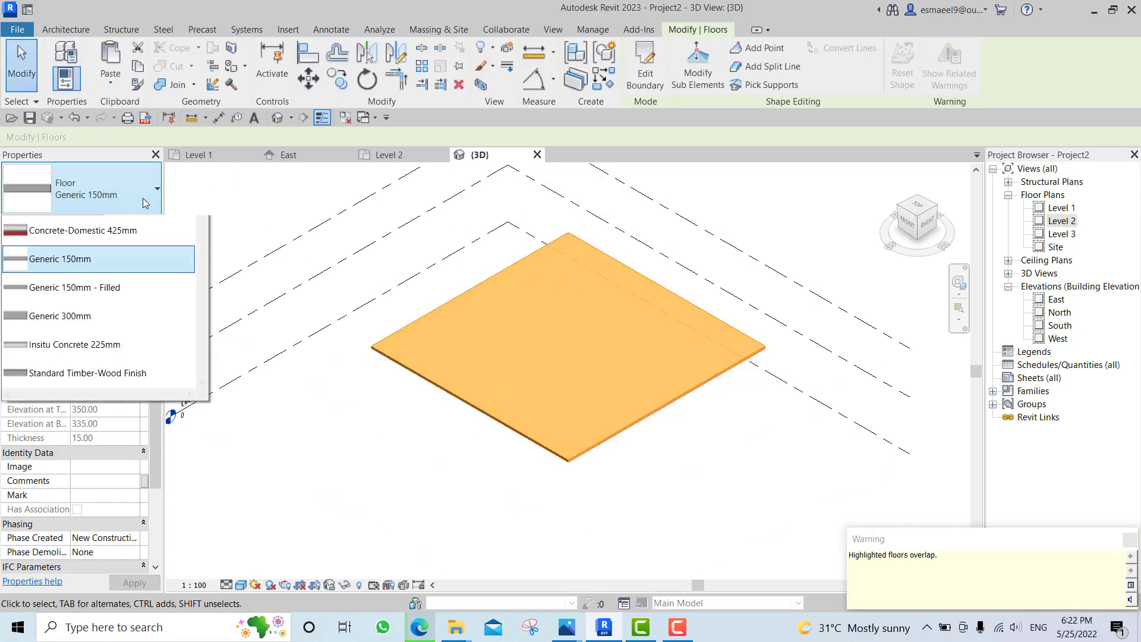
left_click(142, 256)
left_click(135, 256)
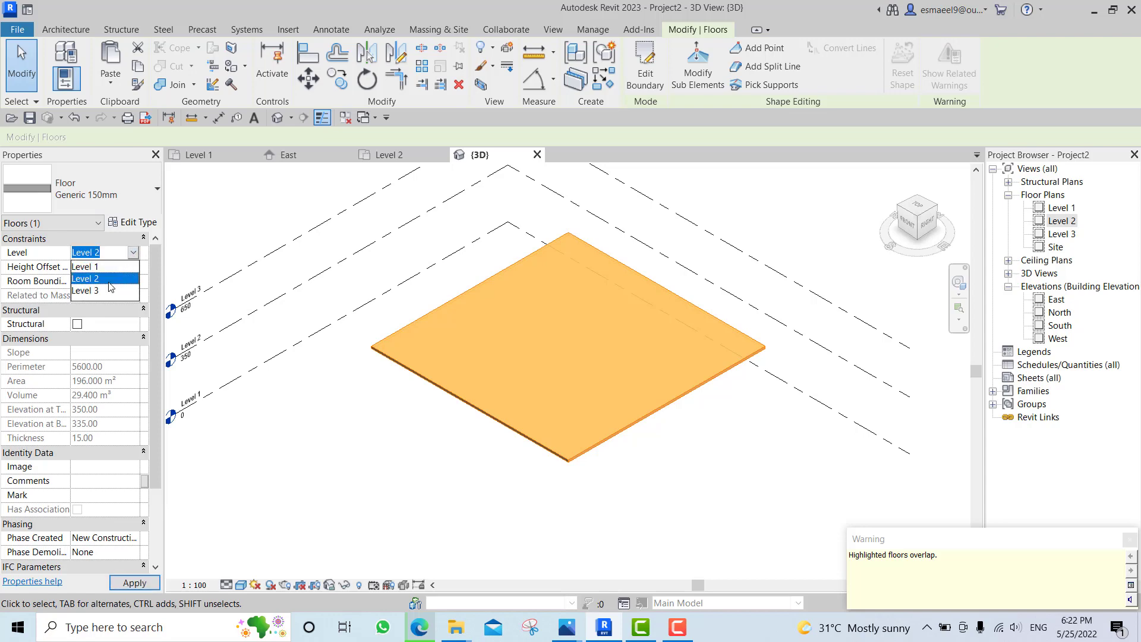
left_click(89, 293)
scroll(516, 456, "down", 2)
left_click(515, 456)
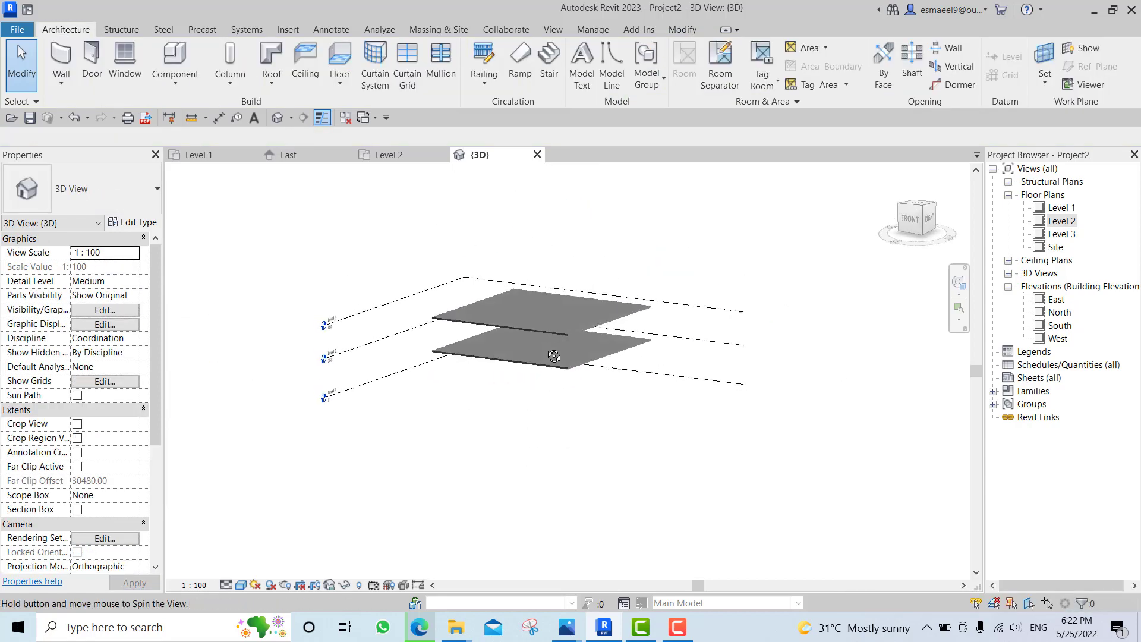
middle_click_drag(565, 357, 654, 333, "shift")
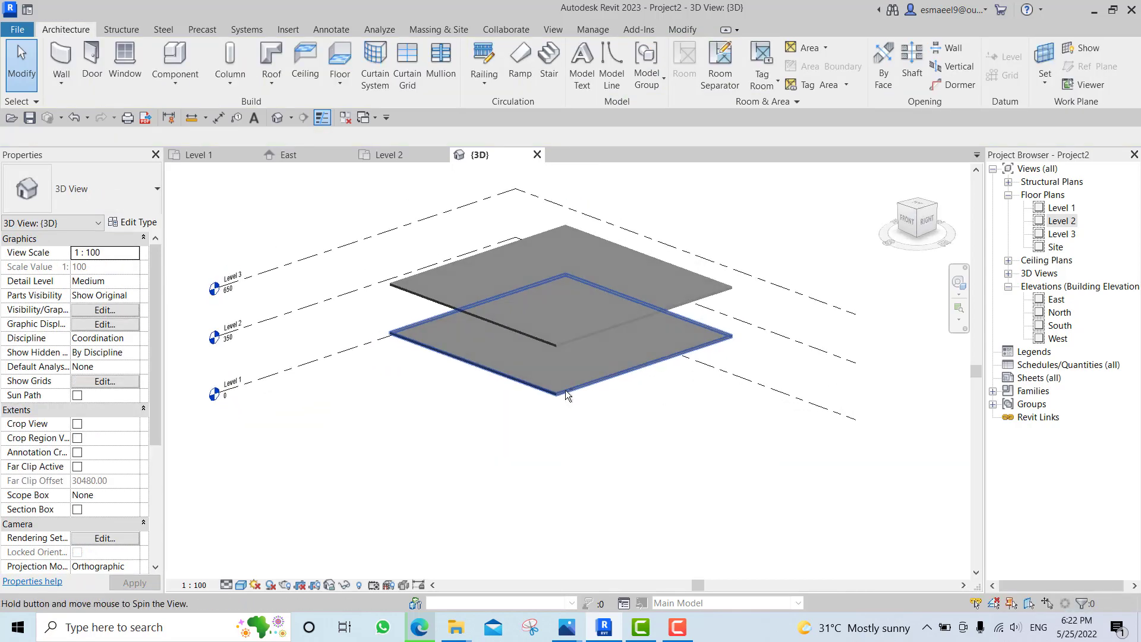
scroll(705, 344, "up", 3)
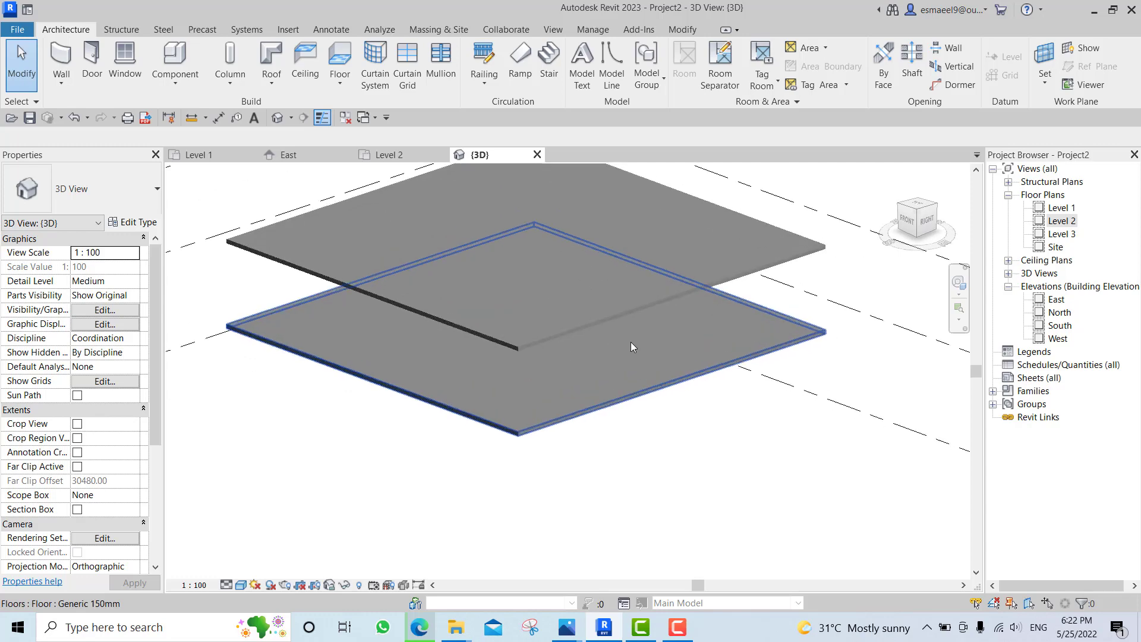
Open the Level 2 floor plan and start a wall using the Storefront curtain wall type.
double_click(1060, 222)
key("w")
key("a")
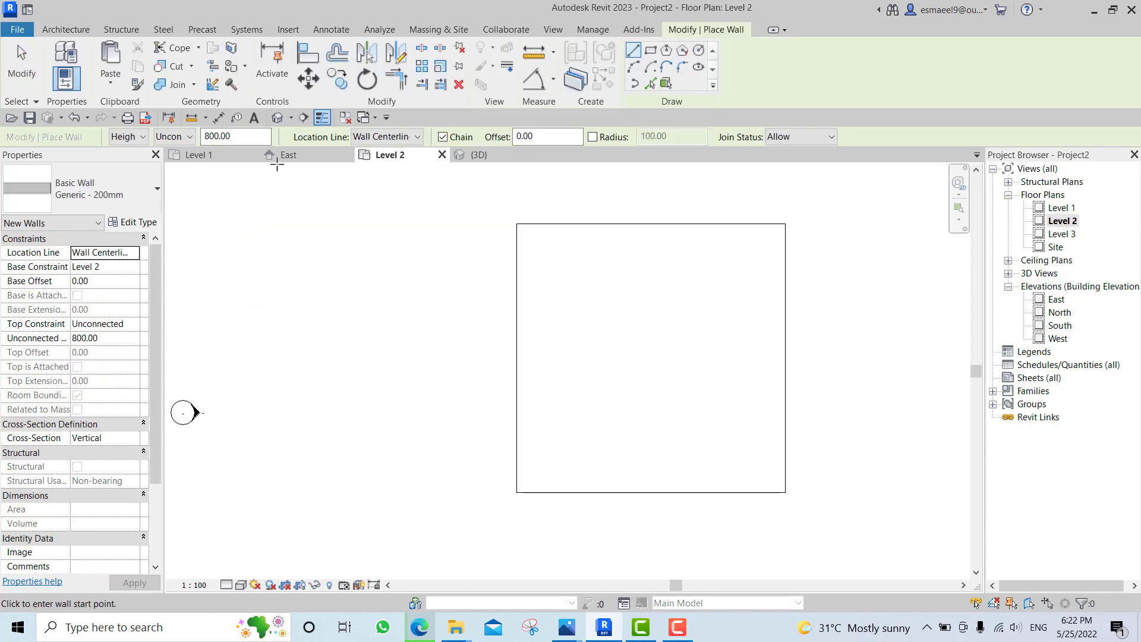
left_click(151, 197)
scroll(80, 475, "down", 1)
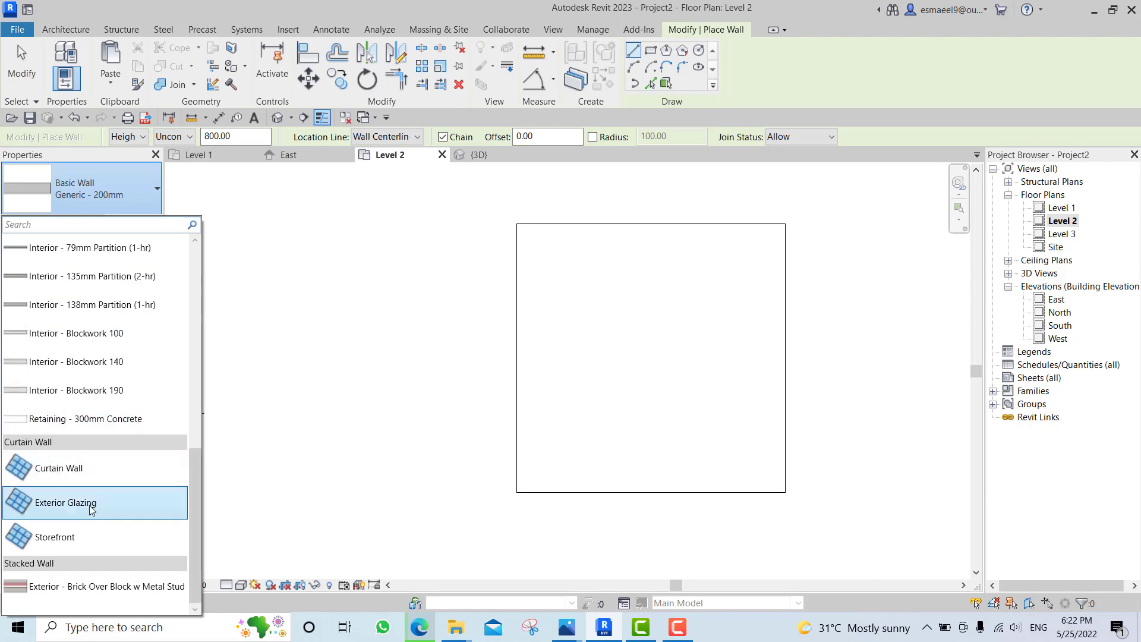
left_click(80, 538)
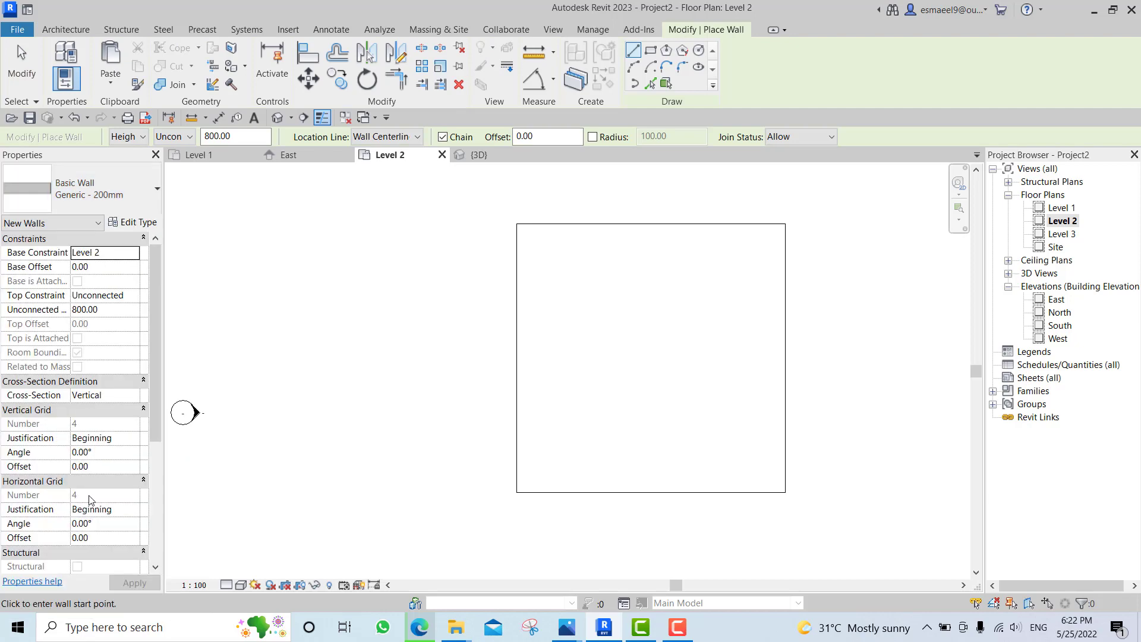
Review the Storefront type's grid settings and examine the glazed facade in the reference building image in Photos.
left_click(132, 222)
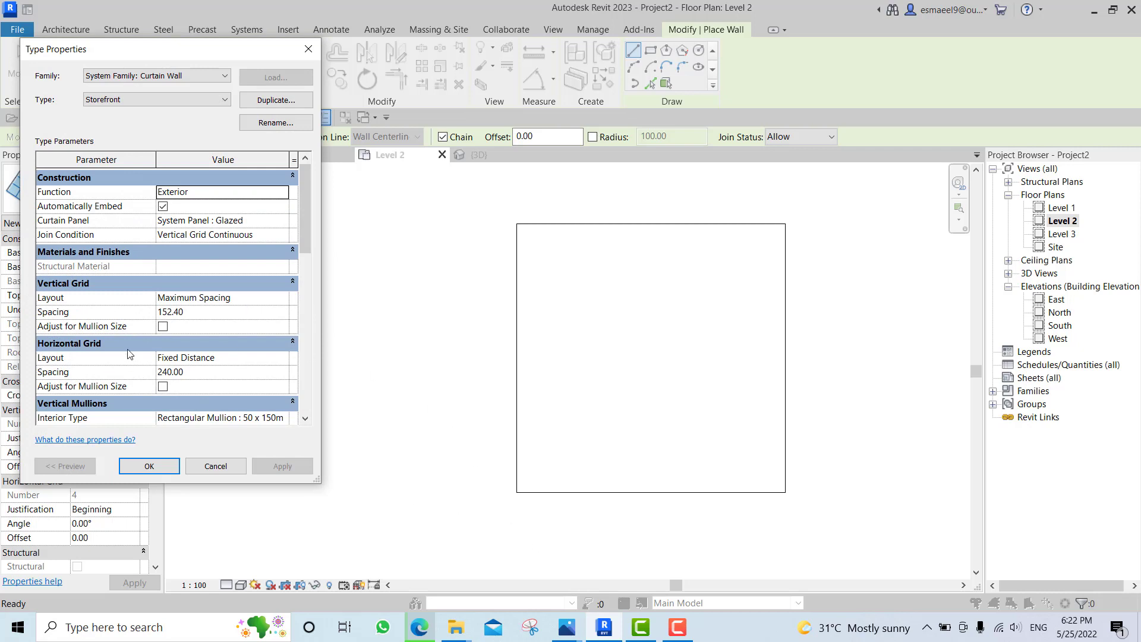
left_click(594, 634)
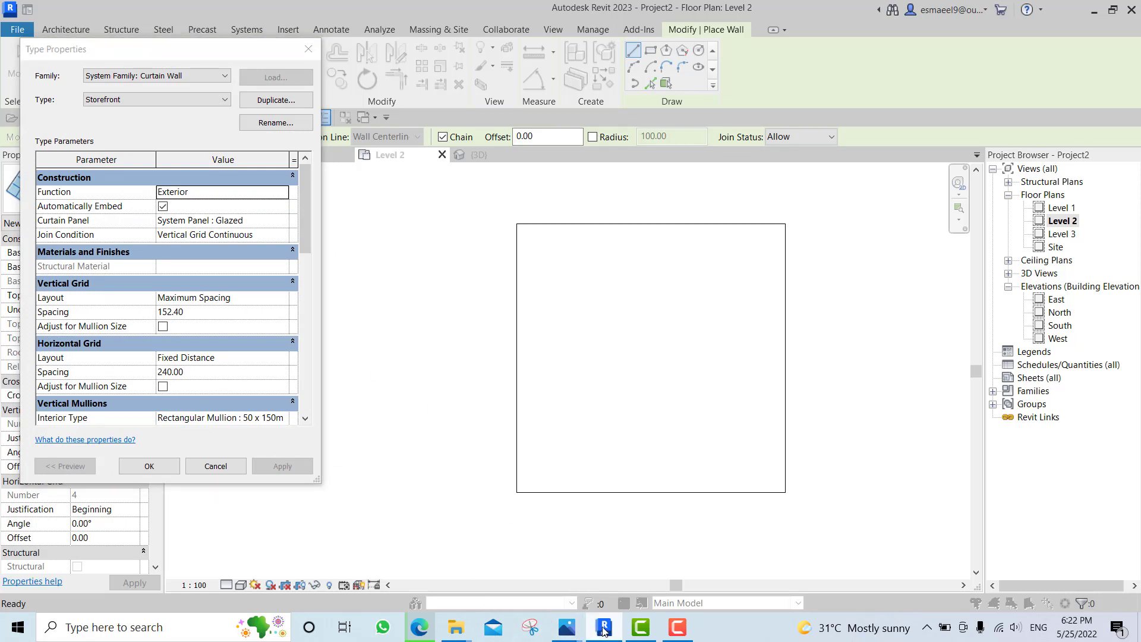
left_click(214, 466)
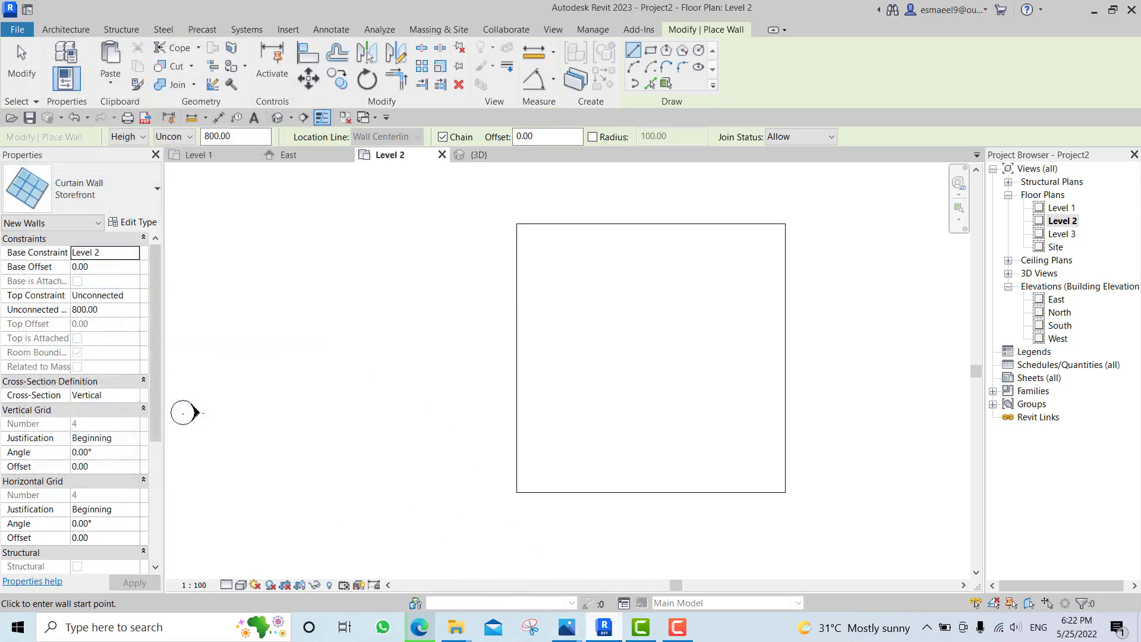
key("alt+Tab")
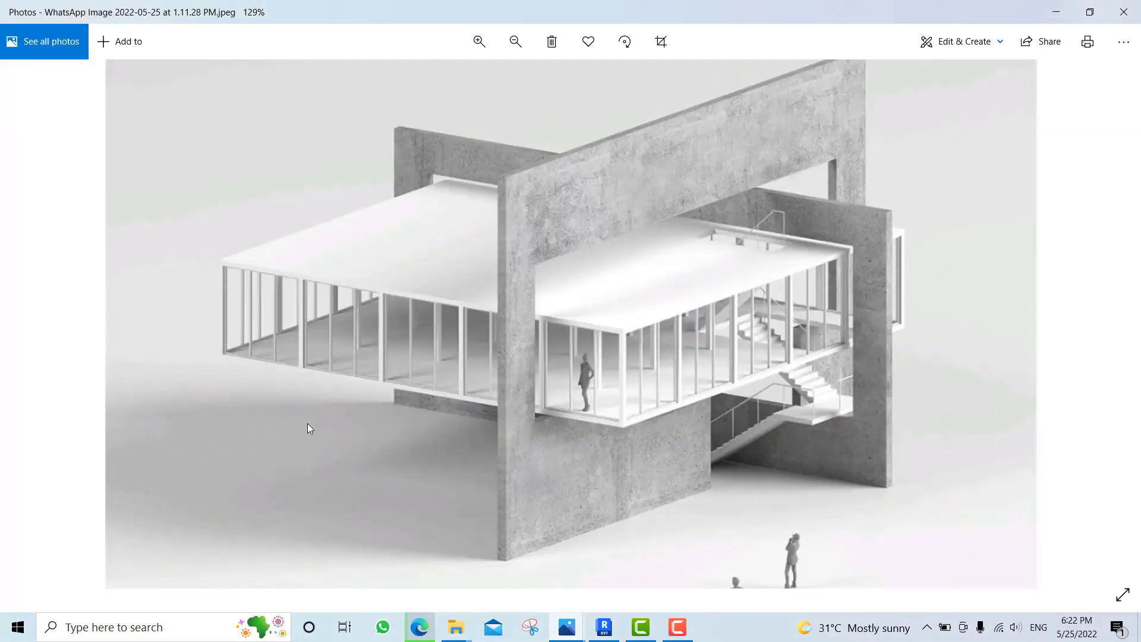
left_click(604, 627)
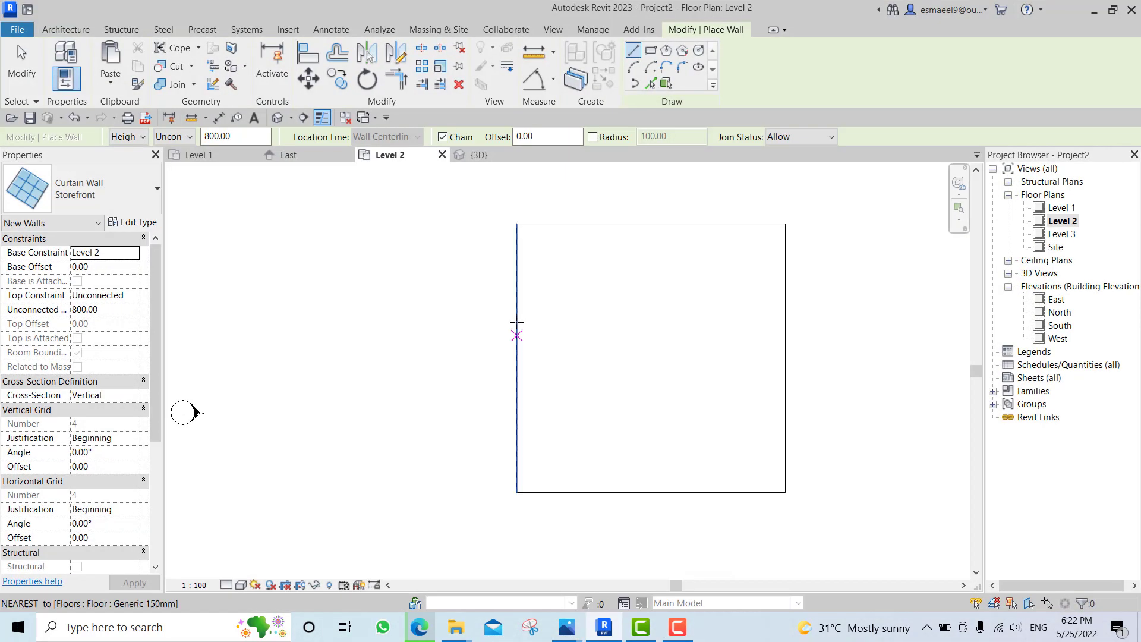
Set the Storefront type's horizontal grid layout to None.
left_click(106, 198)
left_click(105, 198)
left_click(136, 223)
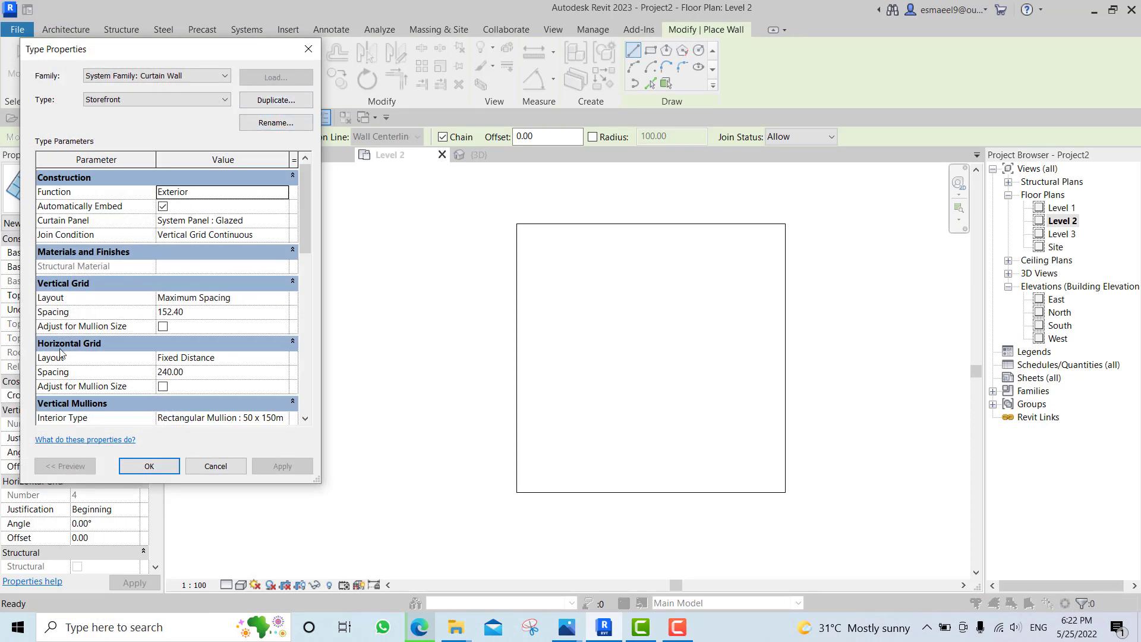
left_click(279, 359)
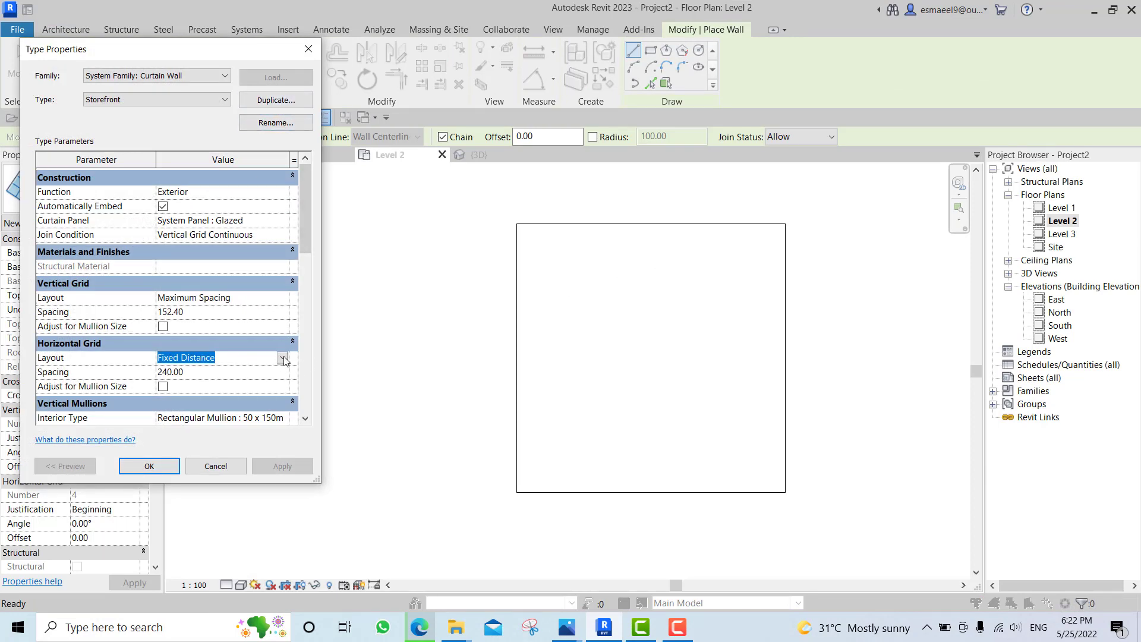
left_click(283, 358)
left_click(202, 383)
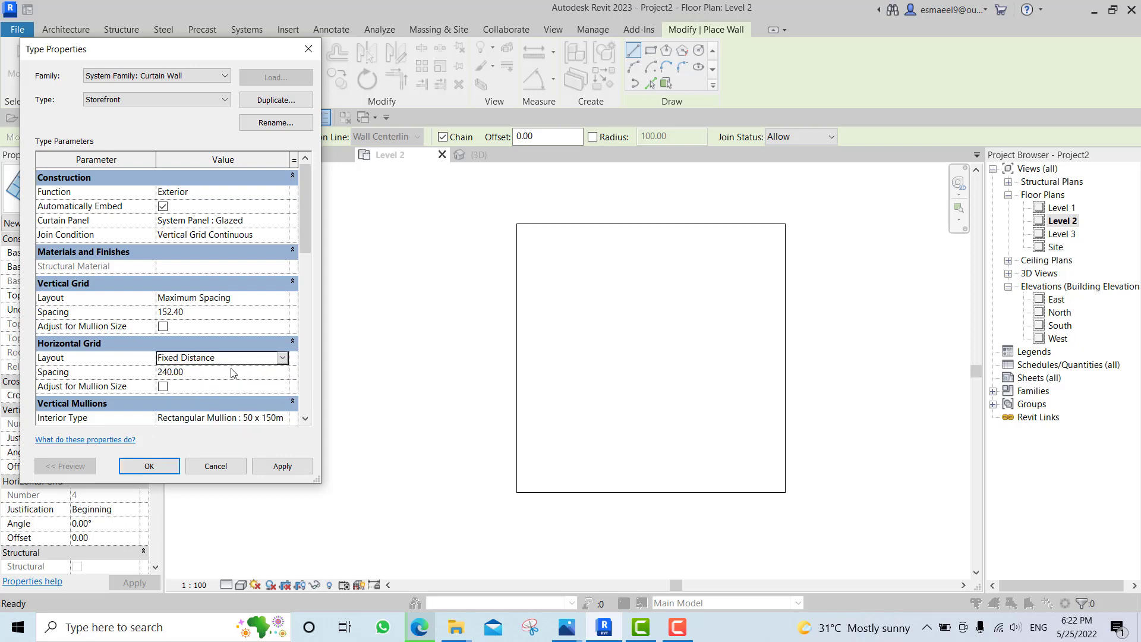
left_click(287, 358)
left_click(196, 369)
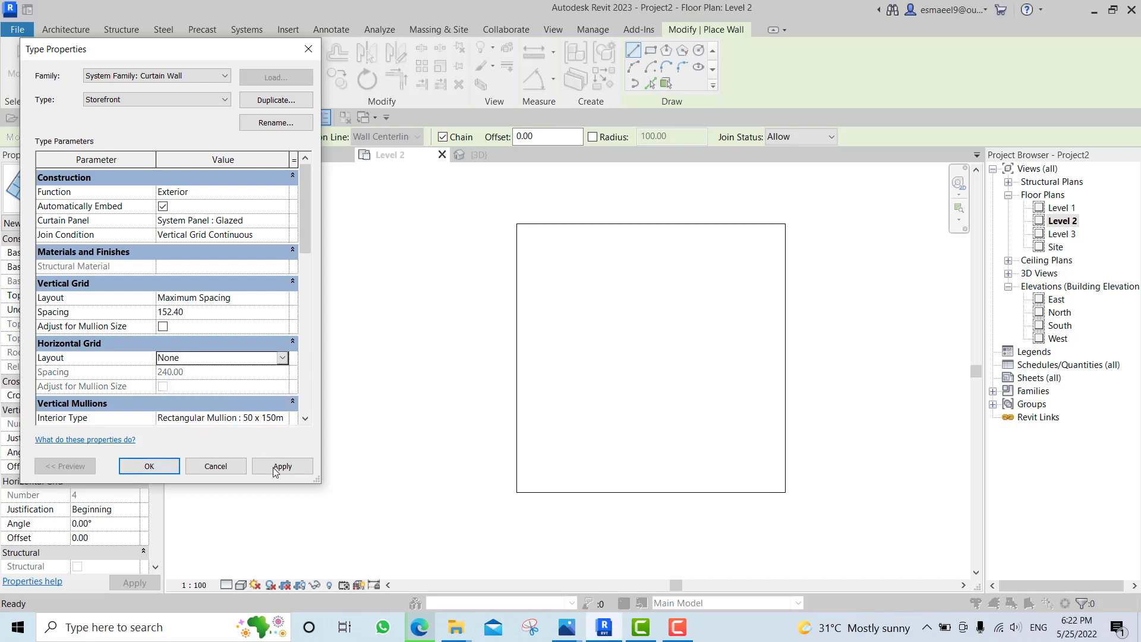
left_click(150, 466)
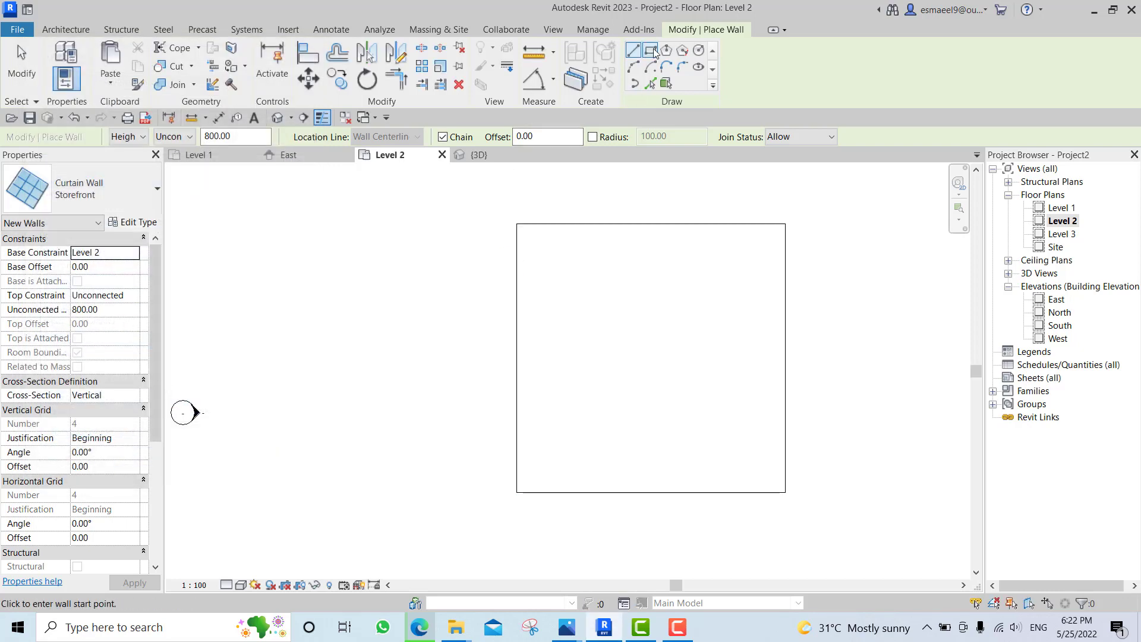
Choose rectangular drawing for the curtain wall and constrain its top up to Level 3.
left_click(652, 51)
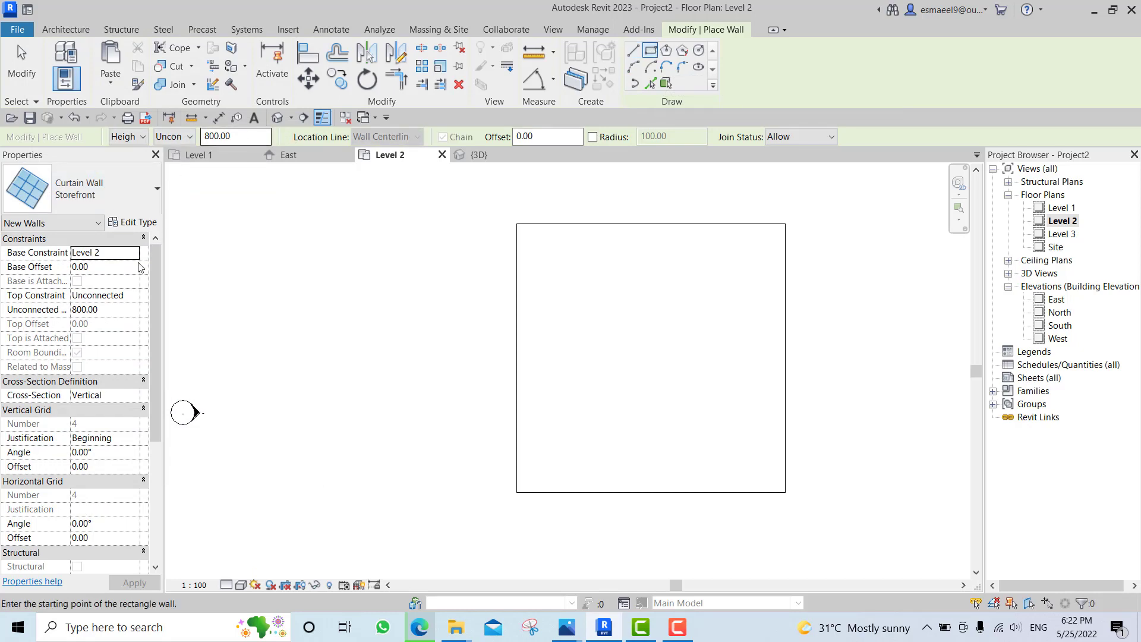
left_click(130, 297)
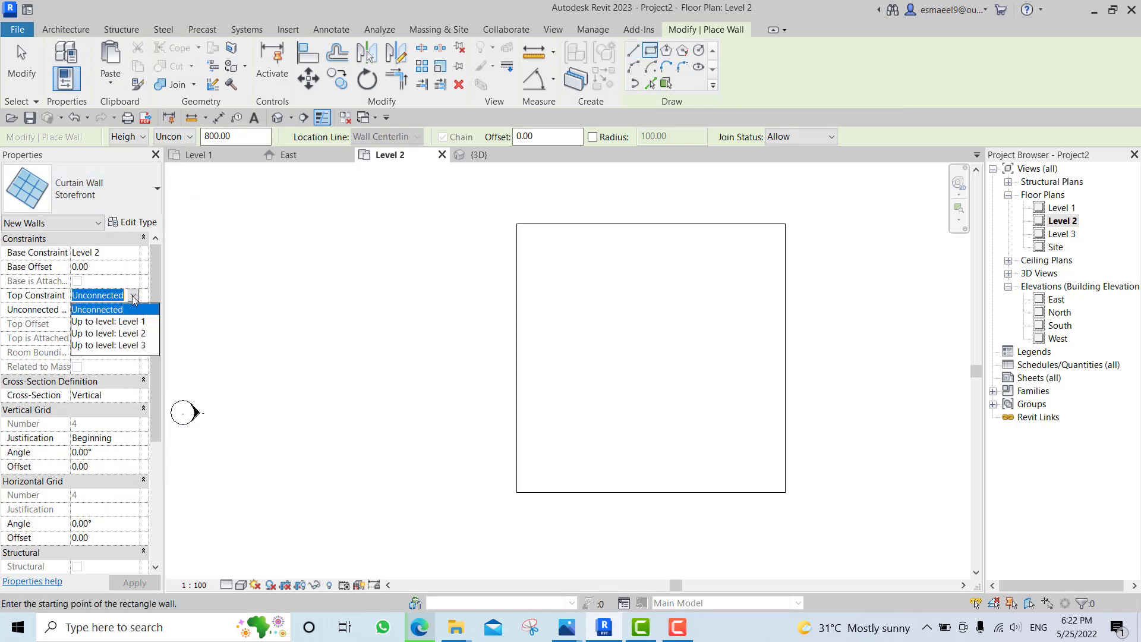
left_click(111, 350)
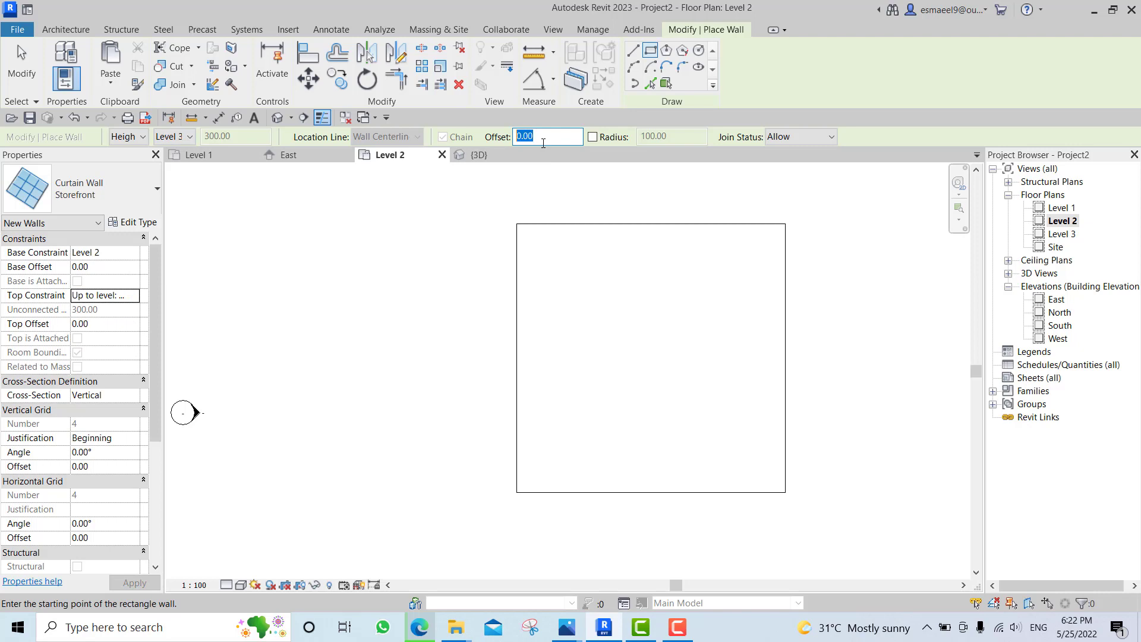
scroll(529, 225, "up", 2)
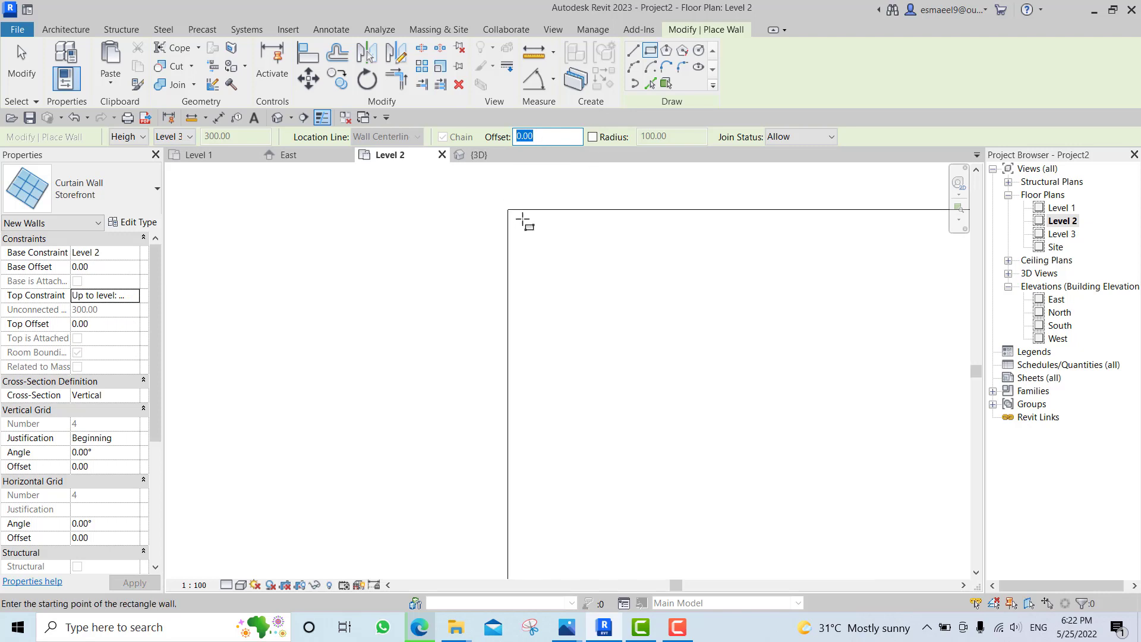
left_click(514, 210)
scroll(581, 267, "up", 3)
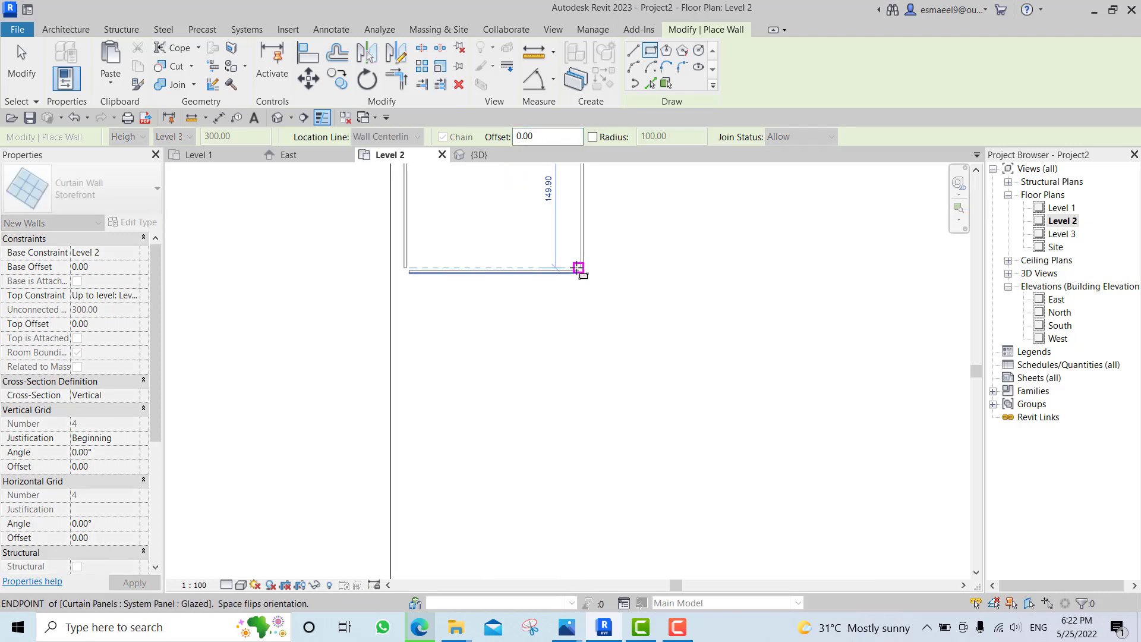
key("Escape")
scroll(492, 276, "down", 3)
middle_click_drag(439, 238, 467, 283)
scroll(523, 263, "up", 2)
left_click(550, 247)
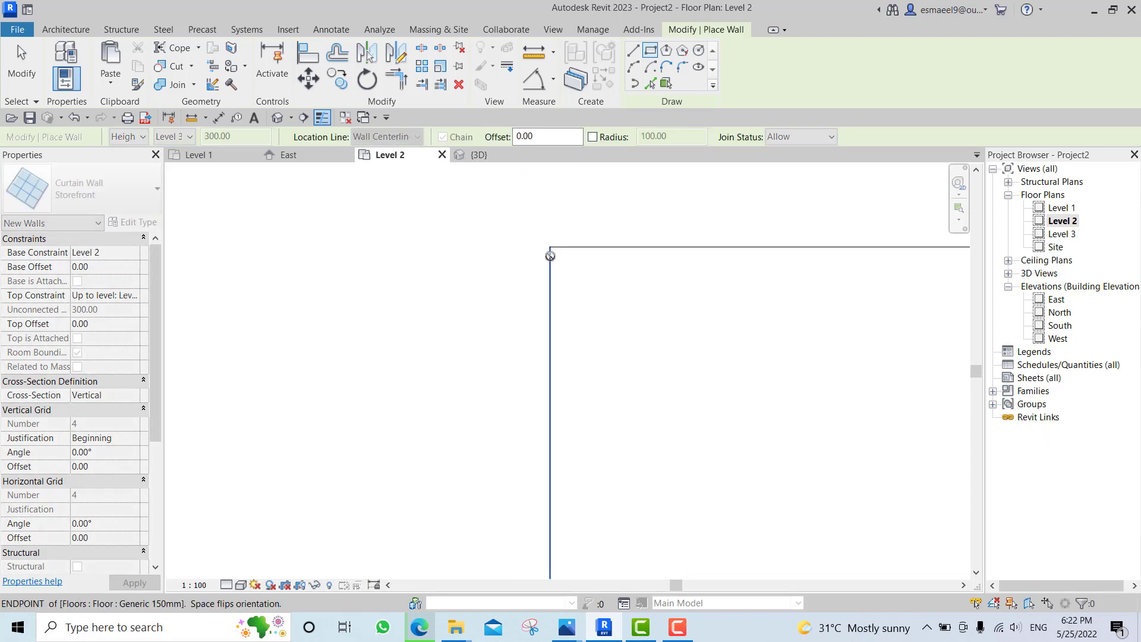
scroll(580, 309, "up", 3)
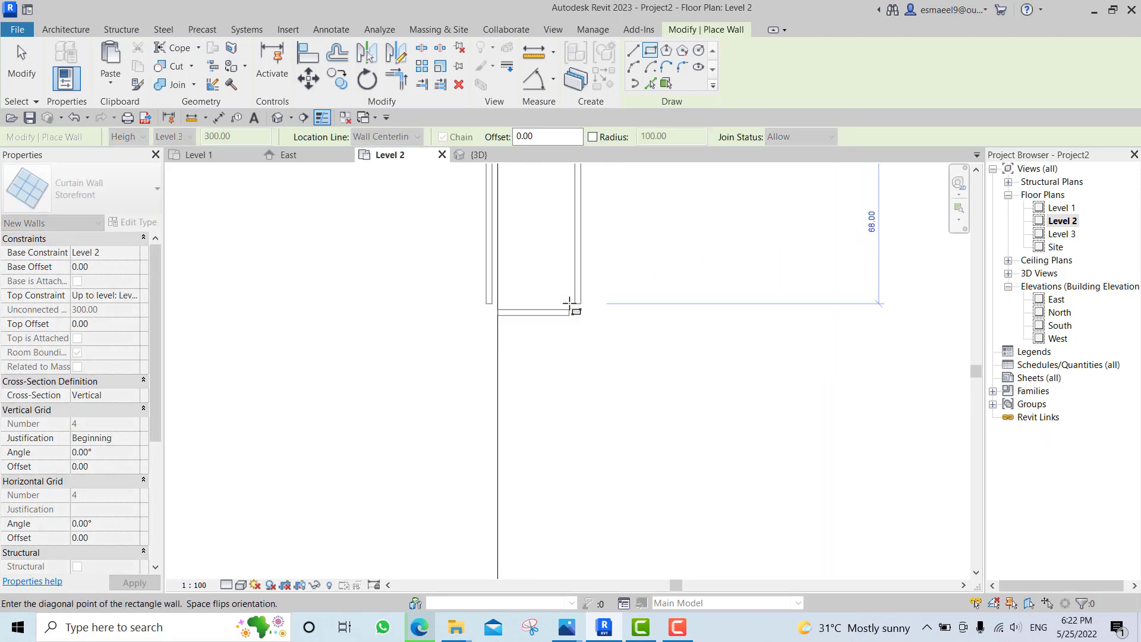
scroll(576, 308, "down", 1)
middle_click_drag(585, 315, 558, 360)
key("Escape")
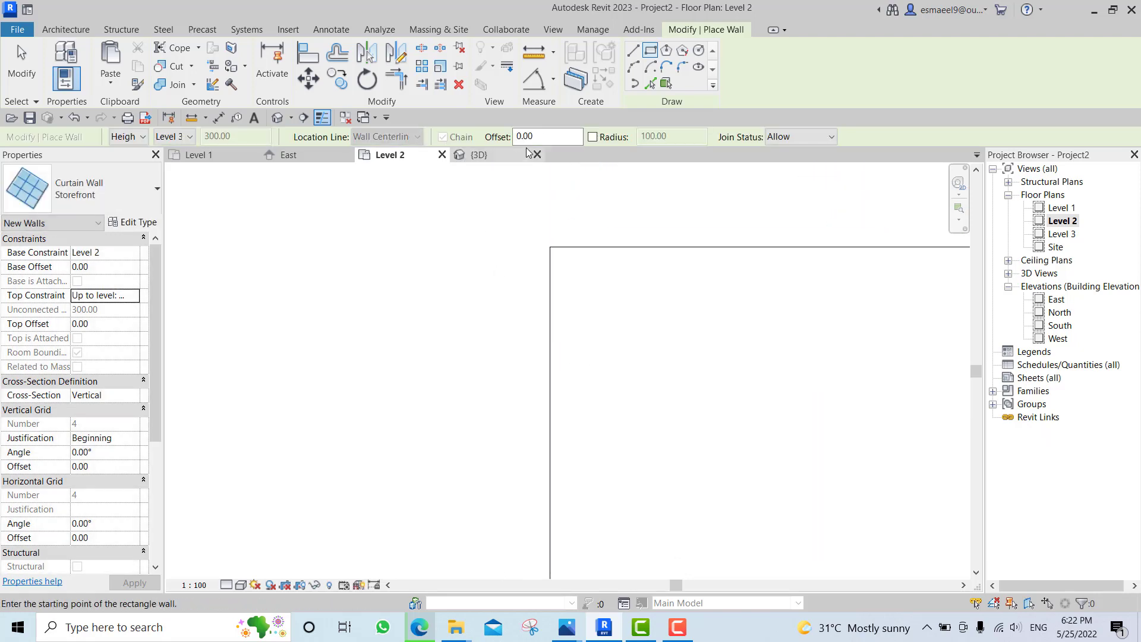
Set the wall offset to 15 cm and draw the rectangular curtain wall inside the floor edges, from corner to opposite corner.
left_click(524, 135)
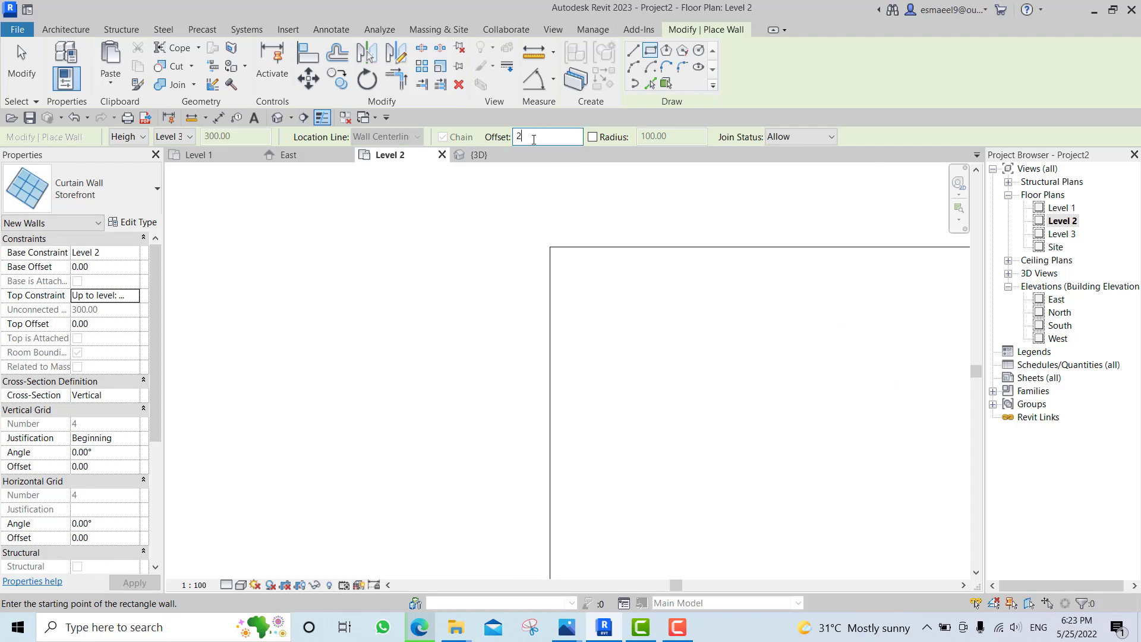
scroll(597, 191, "down", 1)
middle_click_drag(604, 202, 538, 209)
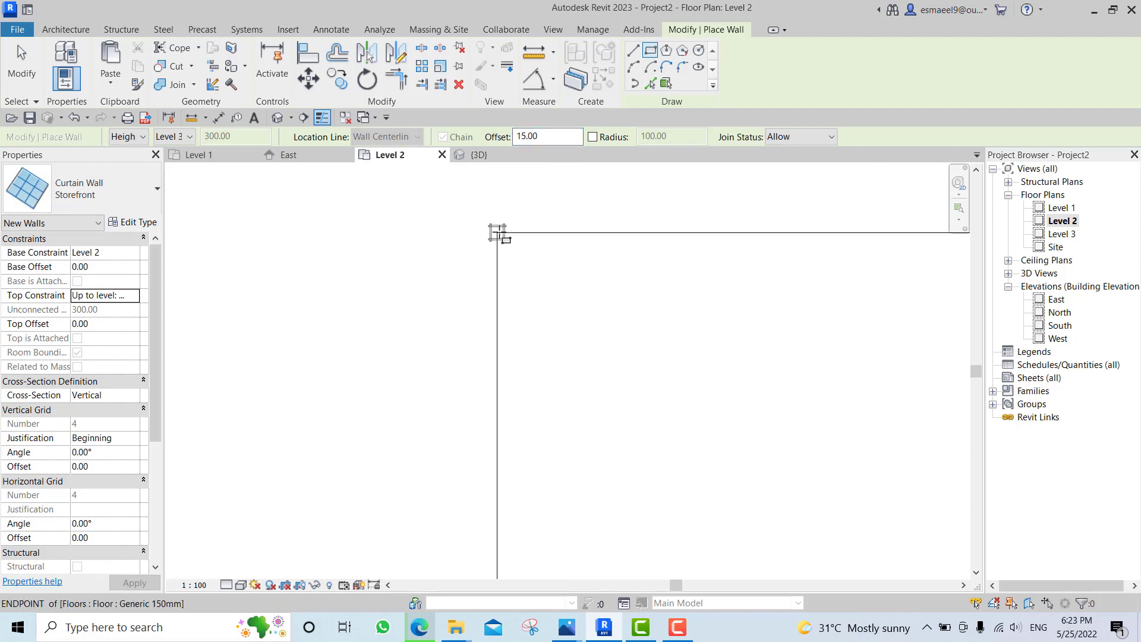
left_click(497, 233)
key("space")
scroll(407, 178, "down", 3)
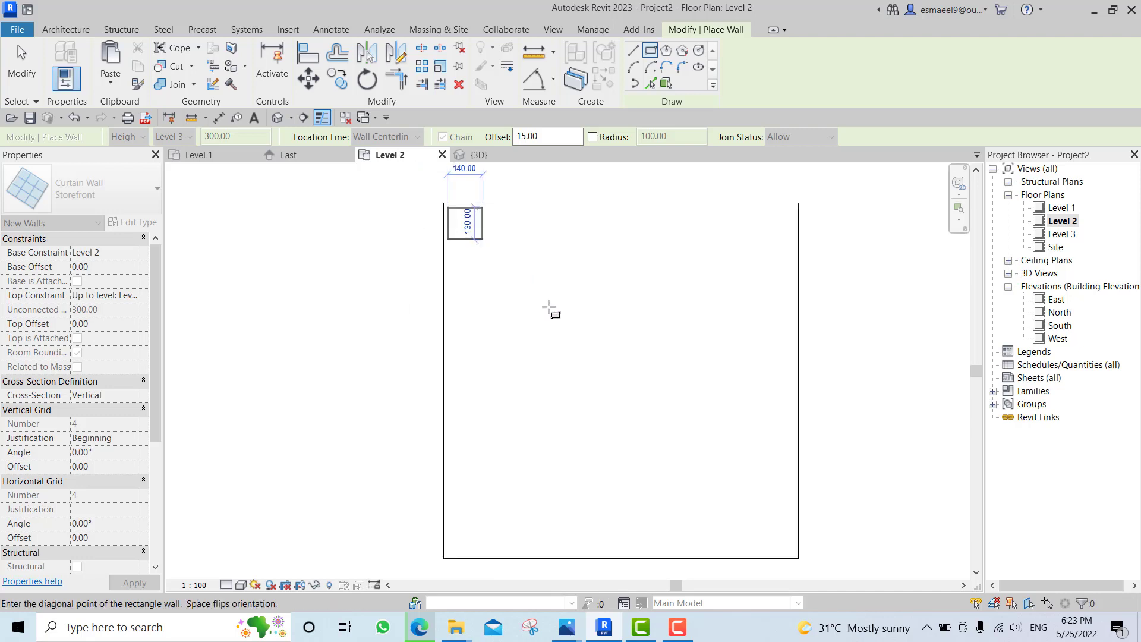
scroll(574, 340, "down", 2)
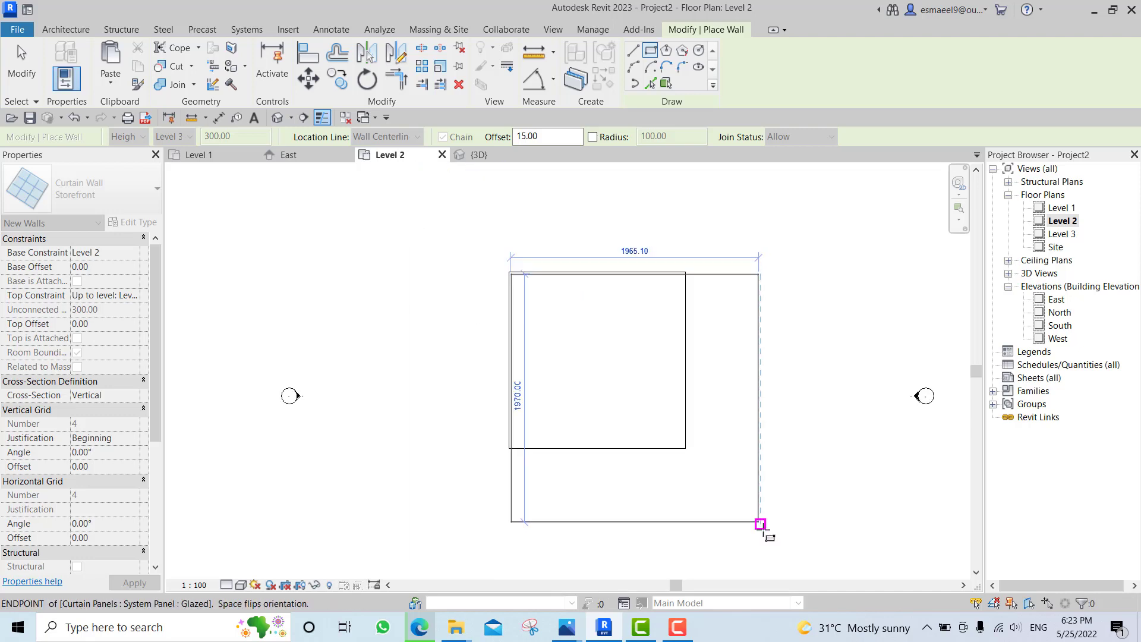
scroll(761, 523, "up", 3)
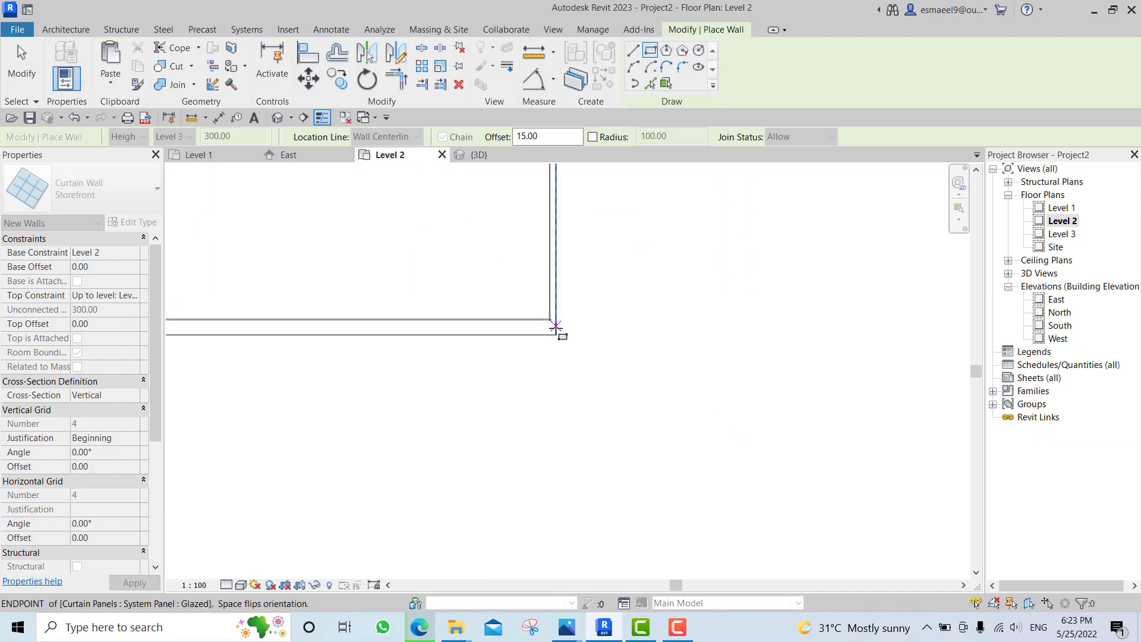
scroll(412, 284, "down", 2)
middle_click_drag(411, 284, 571, 399)
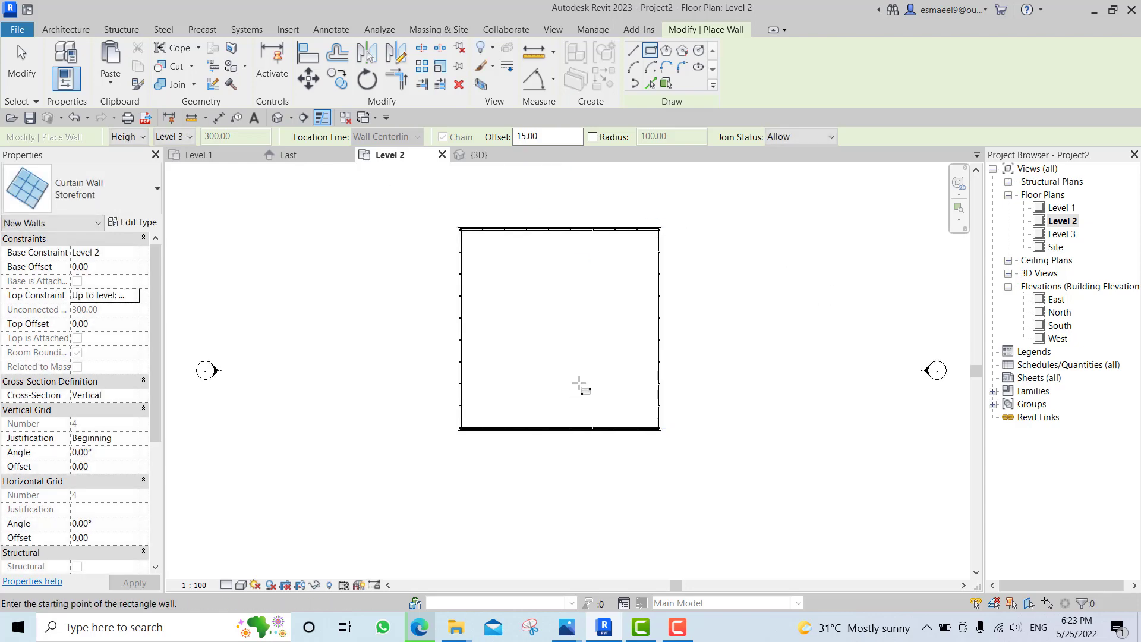
Switch to the 3D view of the enclosure and end the curtain wall placement.
key("ctrl+Tab")
scroll(548, 334, "up", 3)
key("Escape")
key("Escape")
scroll(595, 358, "down", 3)
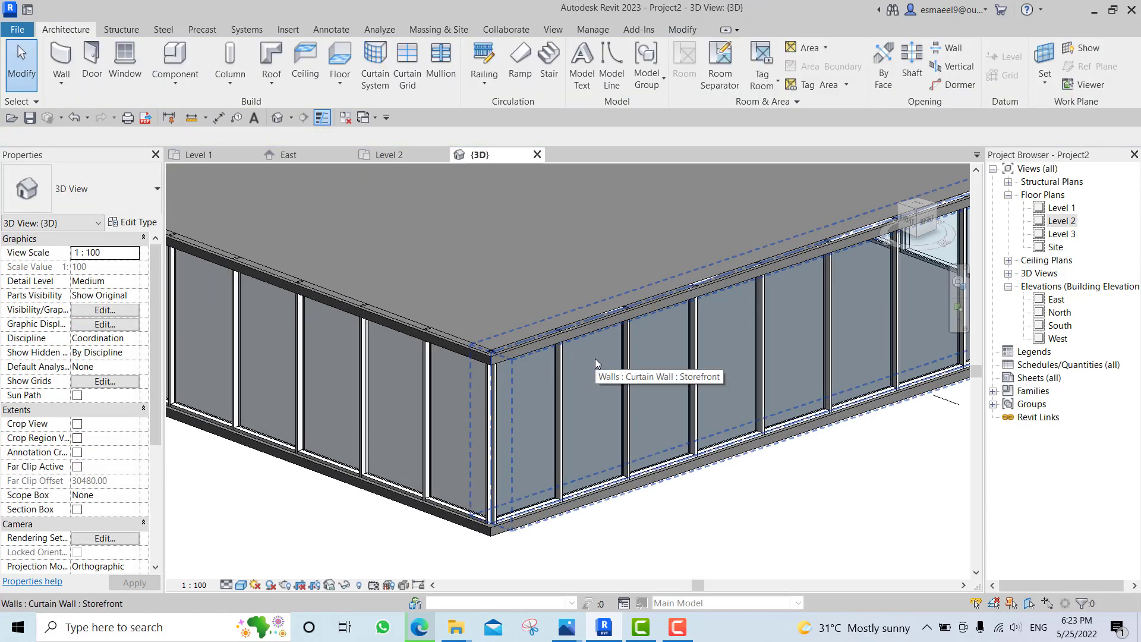
Try to attach the tops of the chained storefront curtain walls to the upper floor slab.
left_click(595, 358)
key("Escape")
scroll(595, 359, "down", 2)
key("Tab")
left_click(594, 358)
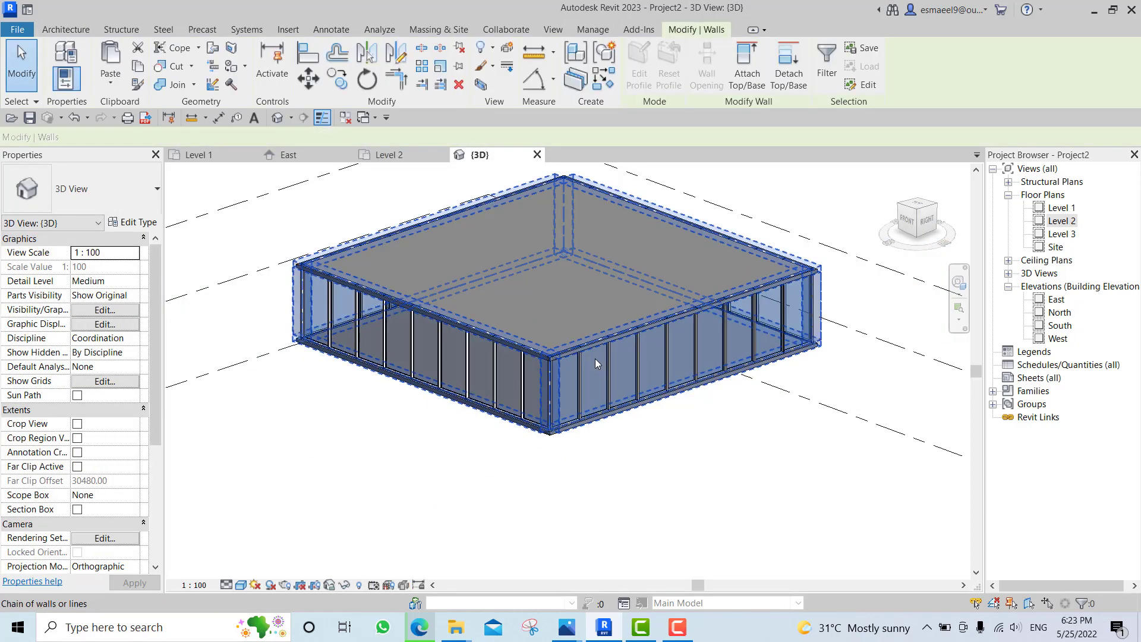
left_click(747, 66)
left_click(624, 306)
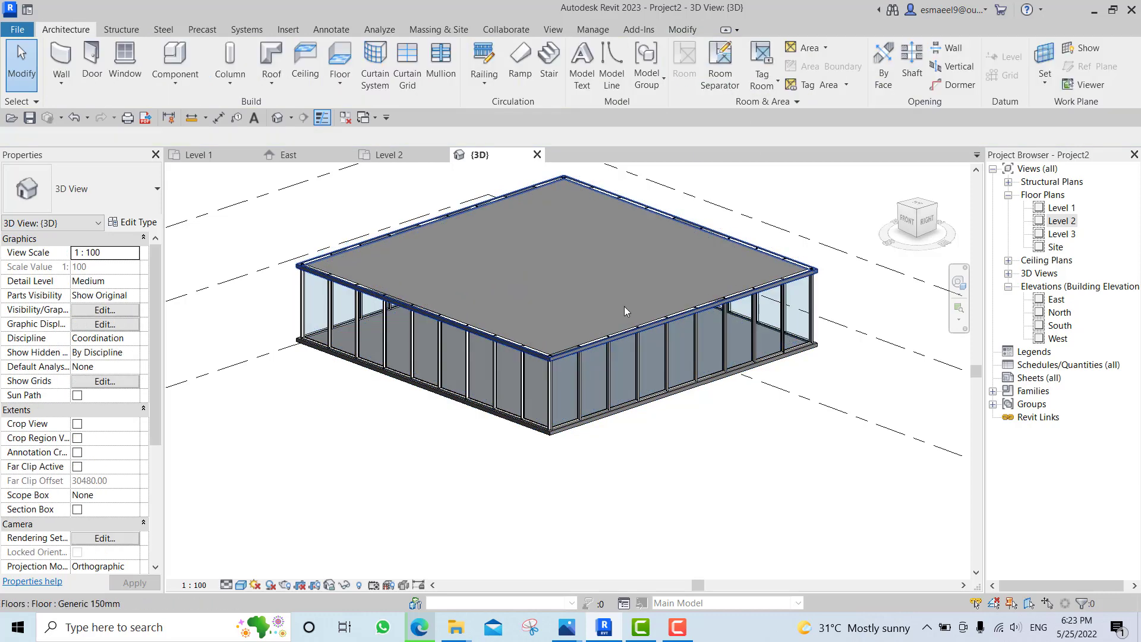
Attach the tops of all four storefront walls to the upper floor slab, deleting the mullions that cannot be created.
key("Tab")
left_click(594, 363)
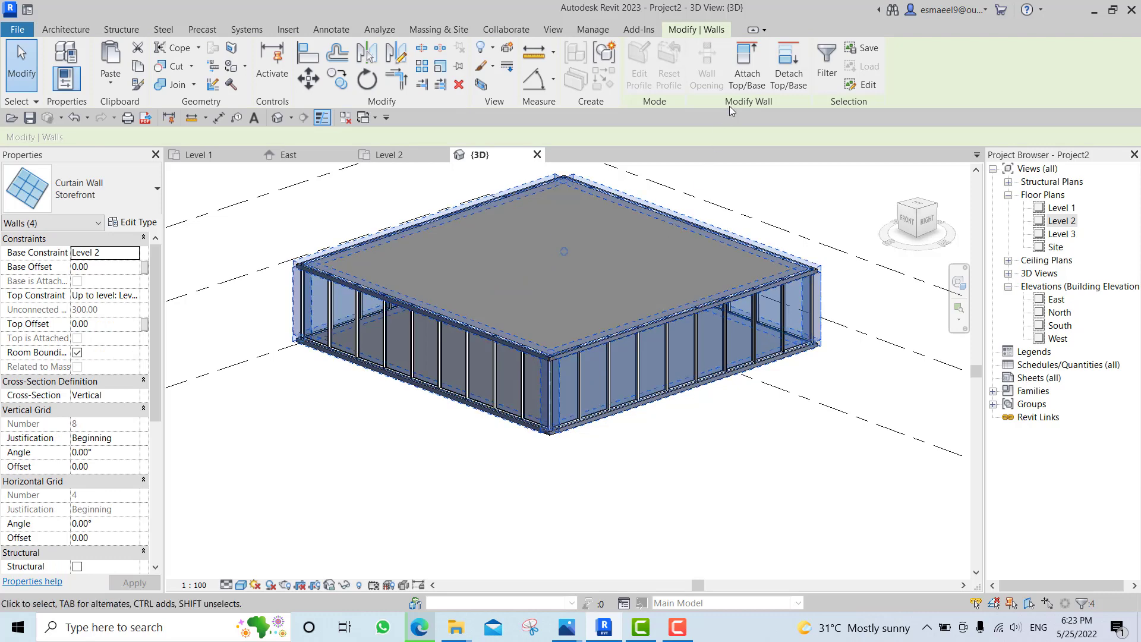
left_click(748, 65)
left_click(549, 334)
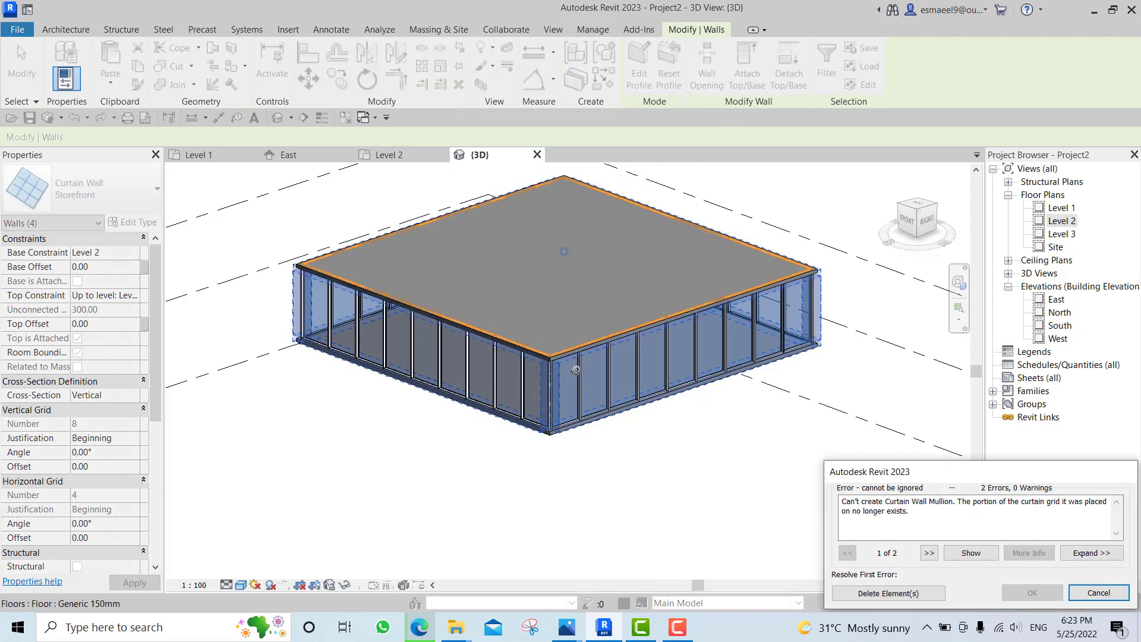
left_click(887, 593)
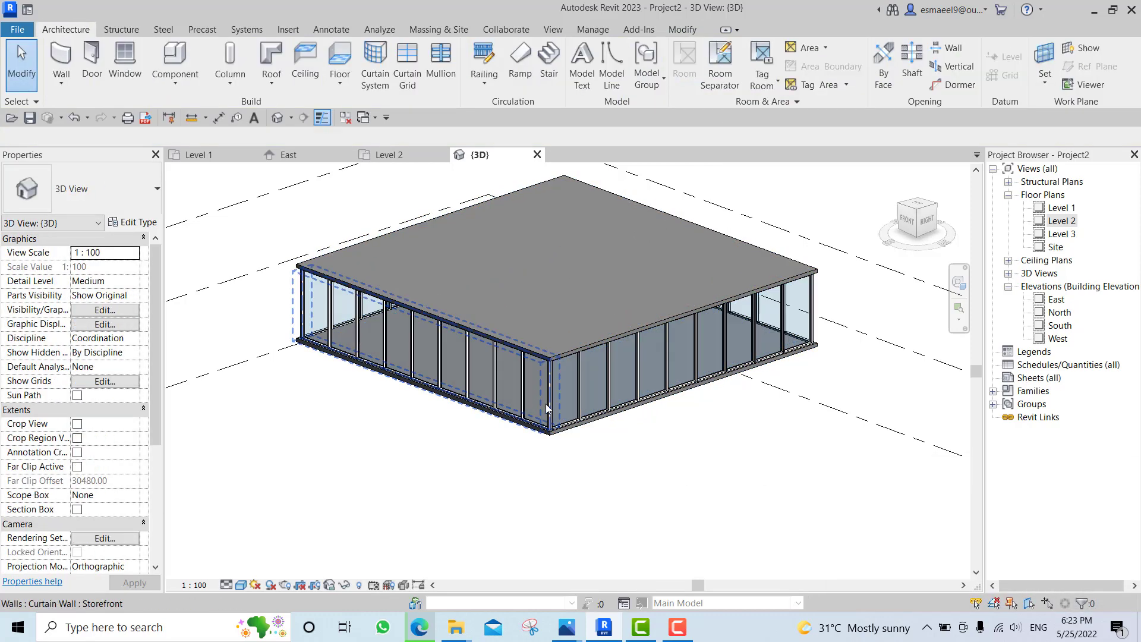
Examine the corner where two storefront walls meet and its pair of 50 x 150mm rectangular mullions.
middle_click_drag(560, 434, 616, 377, "shift")
scroll(617, 376, "up", 3)
middle_click_drag(705, 471, 536, 272, "shift")
scroll(549, 268, "up", 3)
left_click(549, 269)
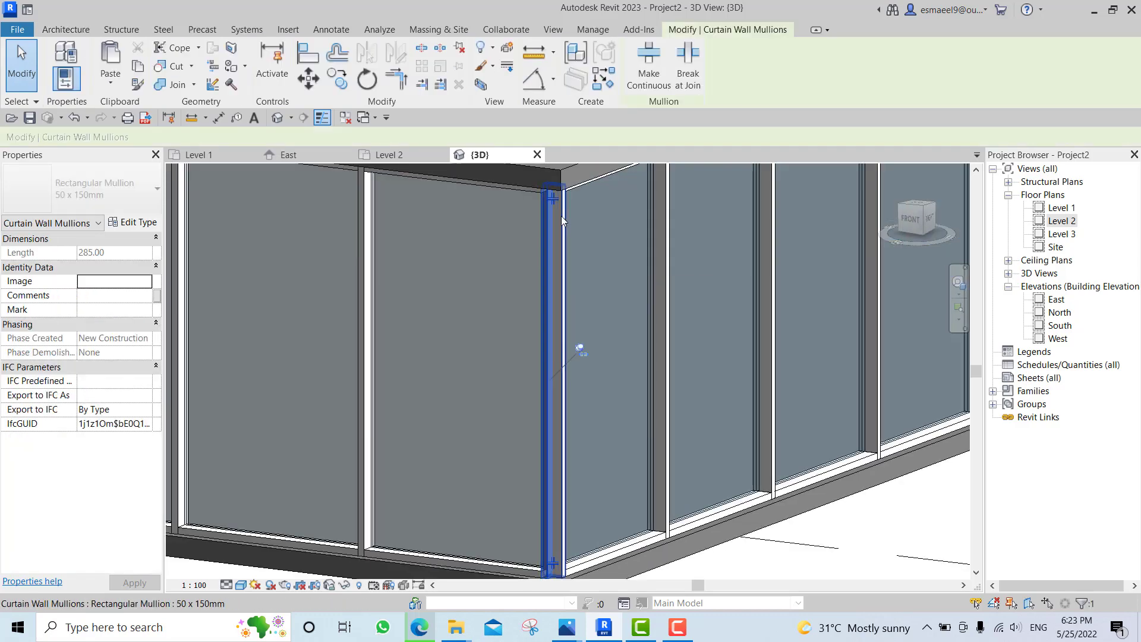
scroll(563, 220, "down", 3)
scroll(587, 475, "up", 3)
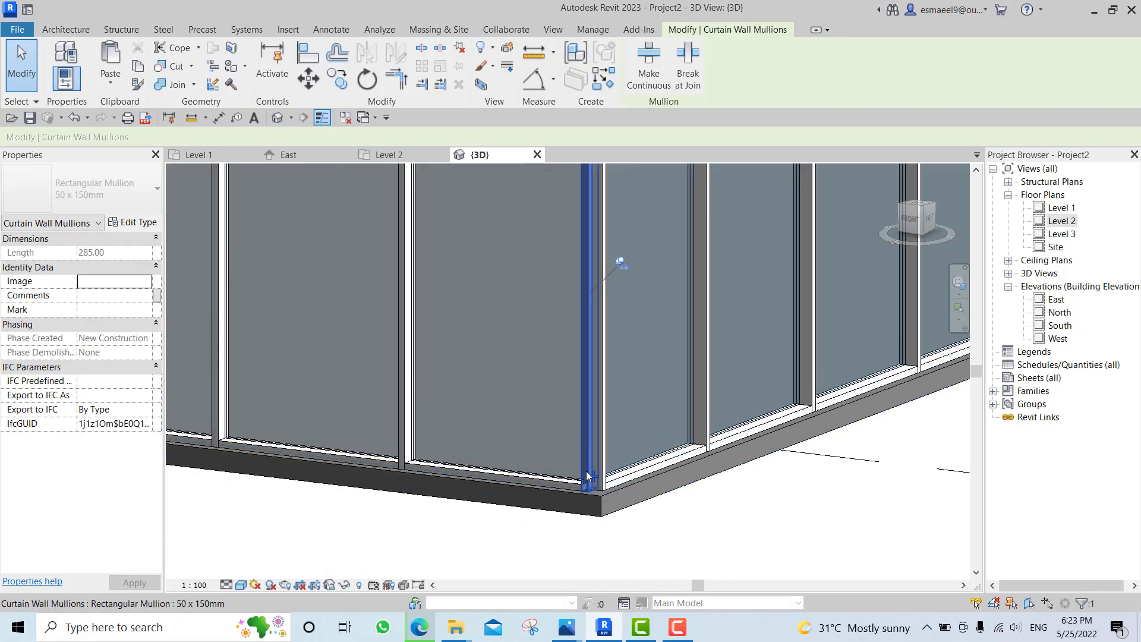
scroll(594, 483, "up", 2)
scroll(594, 483, "down", 3)
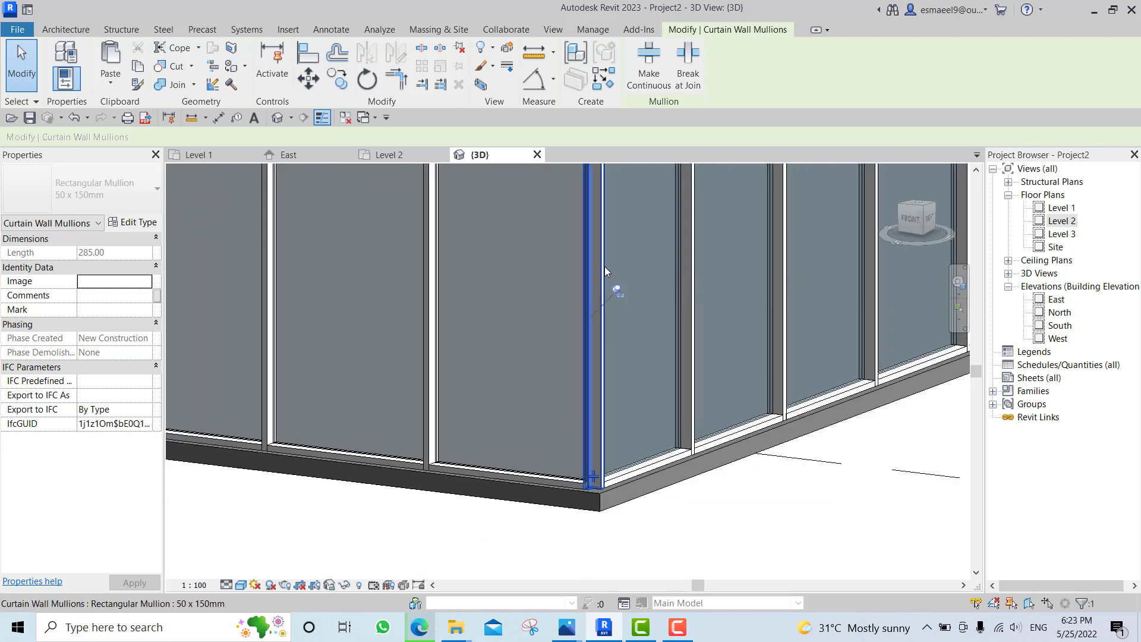
left_click(604, 273, "ctrl")
key("Escape")
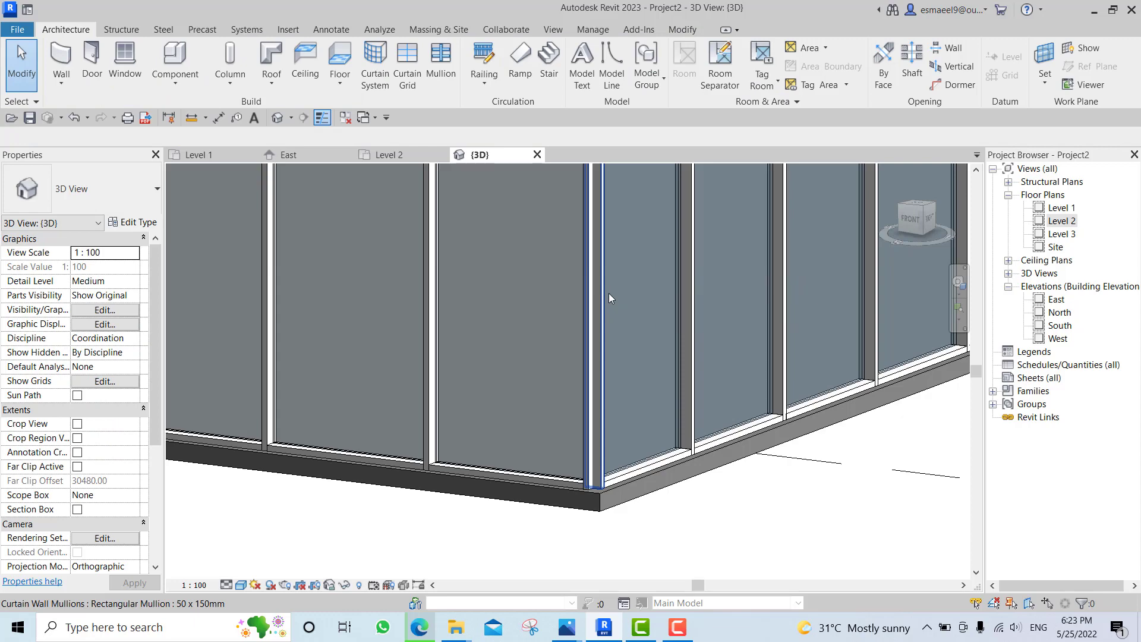
scroll(600, 336, "down", 1)
middle_click_drag(595, 336, 611, 355, "shift")
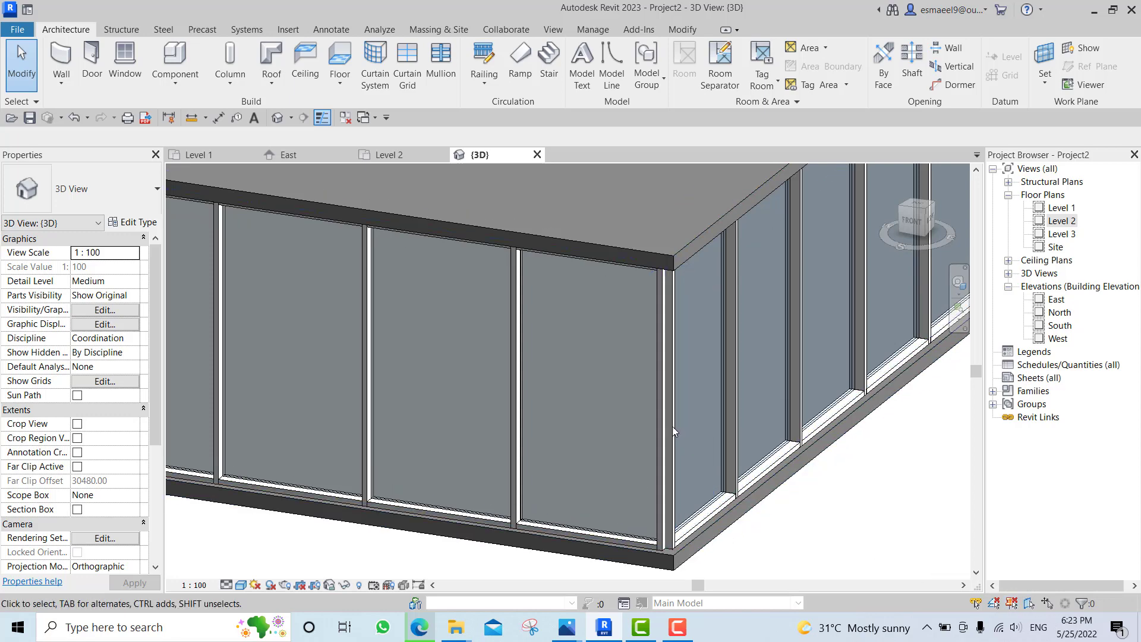
key("Escape")
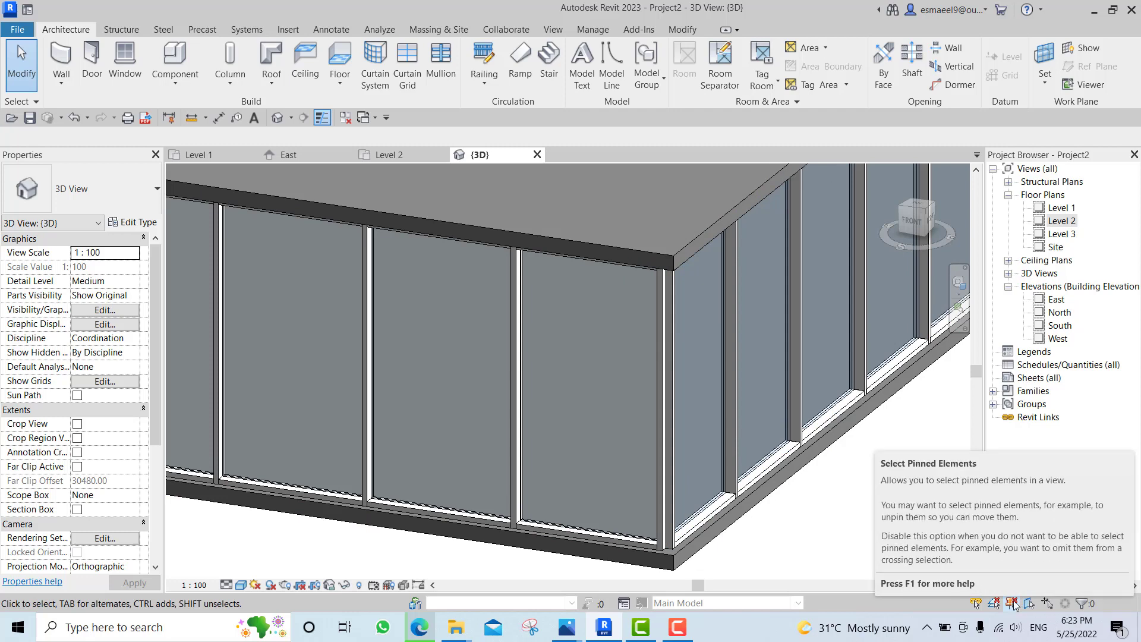
Unpin the two vertical 50 x 150mm mullions at the front corner of the storefront walls.
left_click(668, 413)
scroll(669, 412, "up", 4)
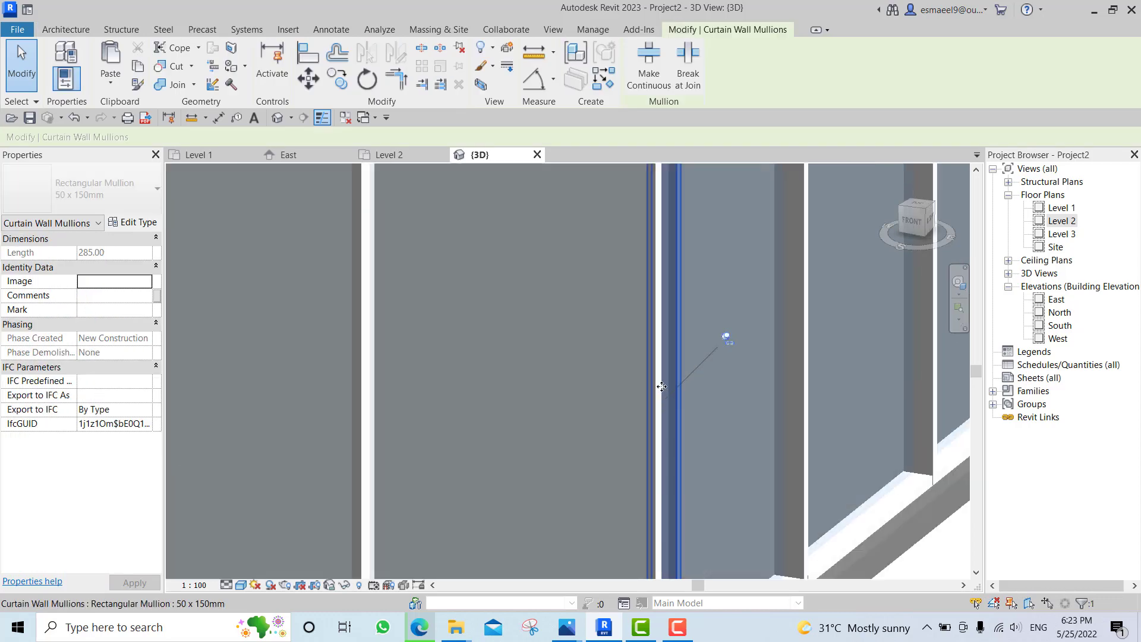
left_click(675, 374, "ctrl")
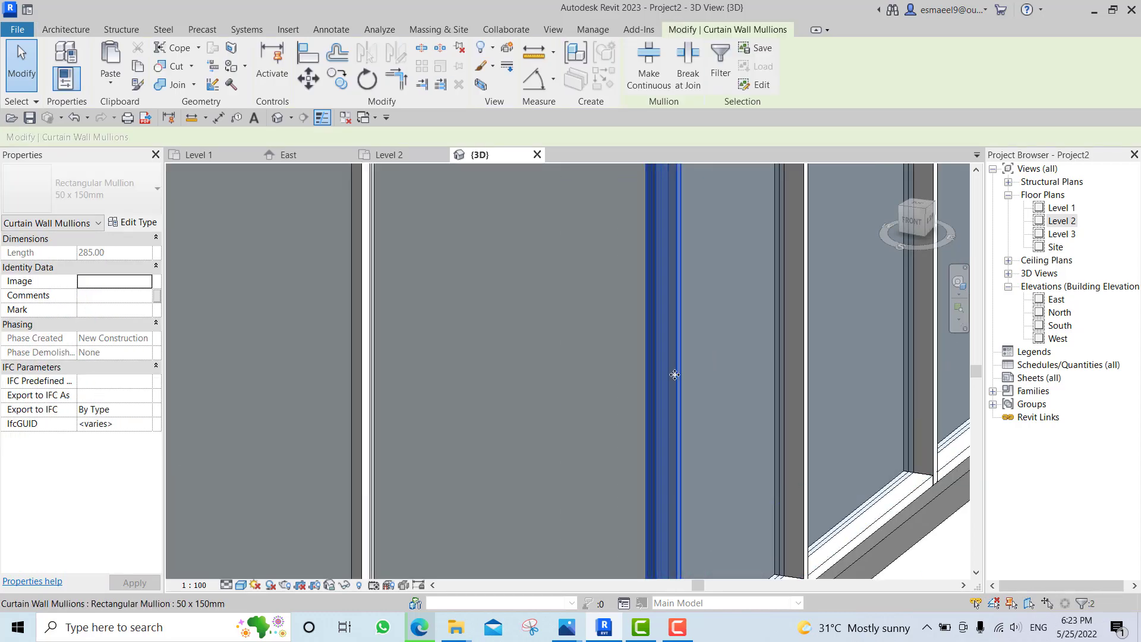
left_click(458, 50)
scroll(713, 261, "down", 3)
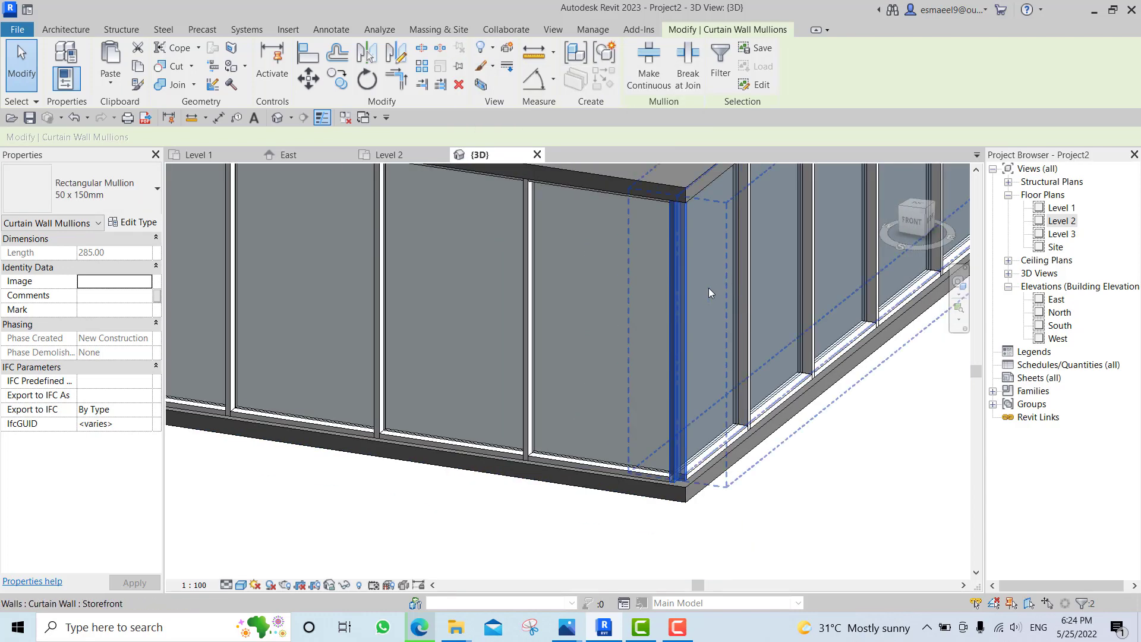
Change one front corner mullion to the L Mullion 1 type and delete the overlapping element.
key("Escape")
left_click(678, 324)
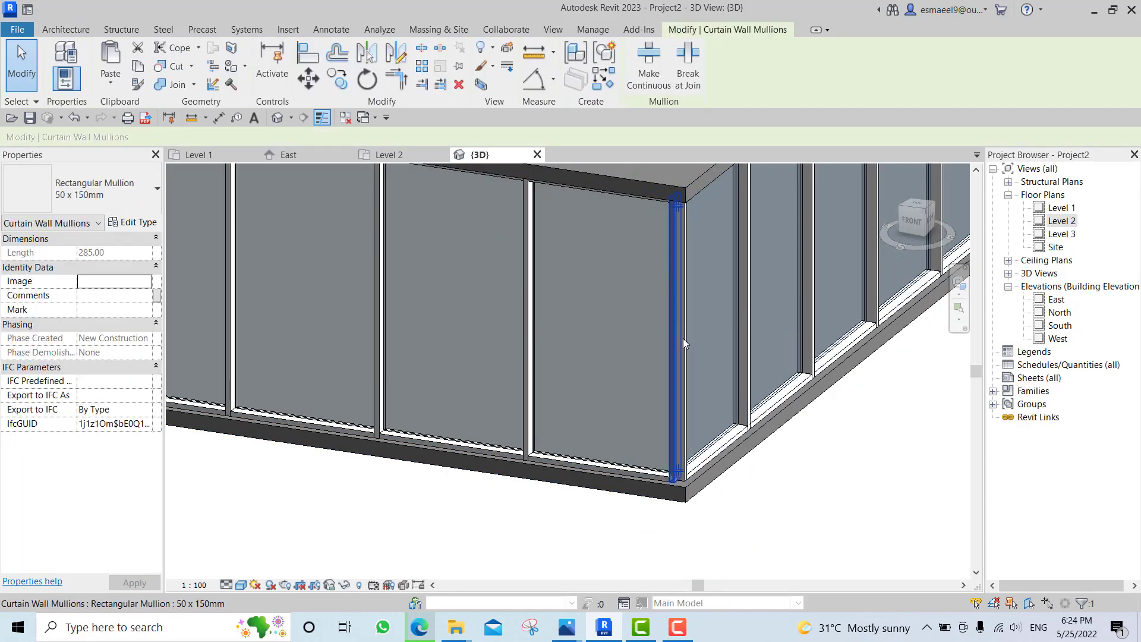
left_click(92, 189)
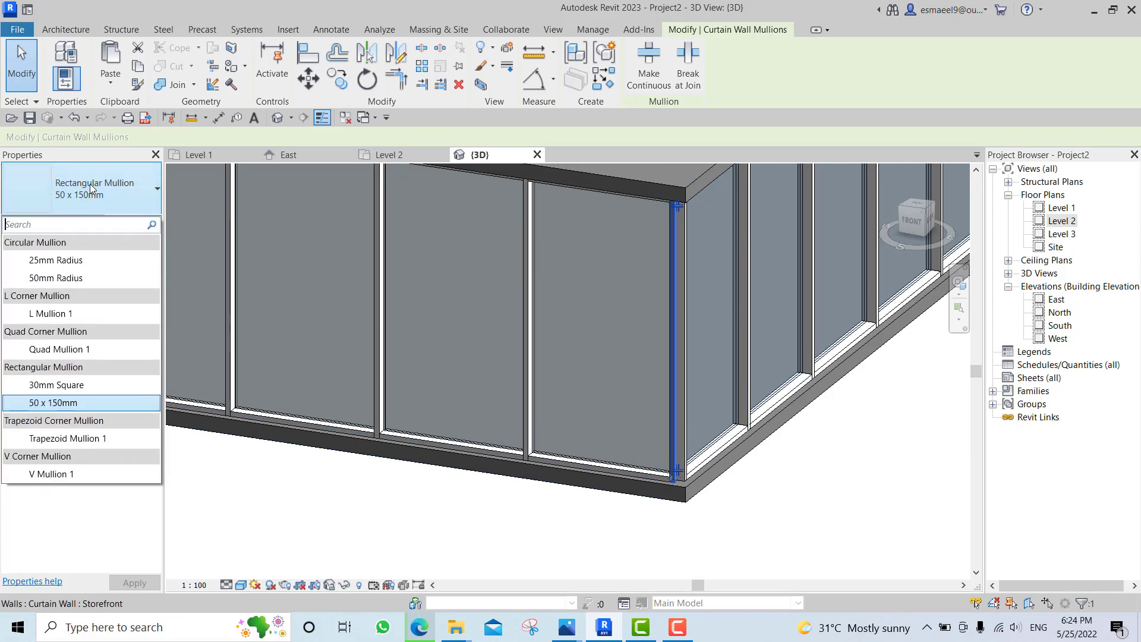
left_click(54, 313)
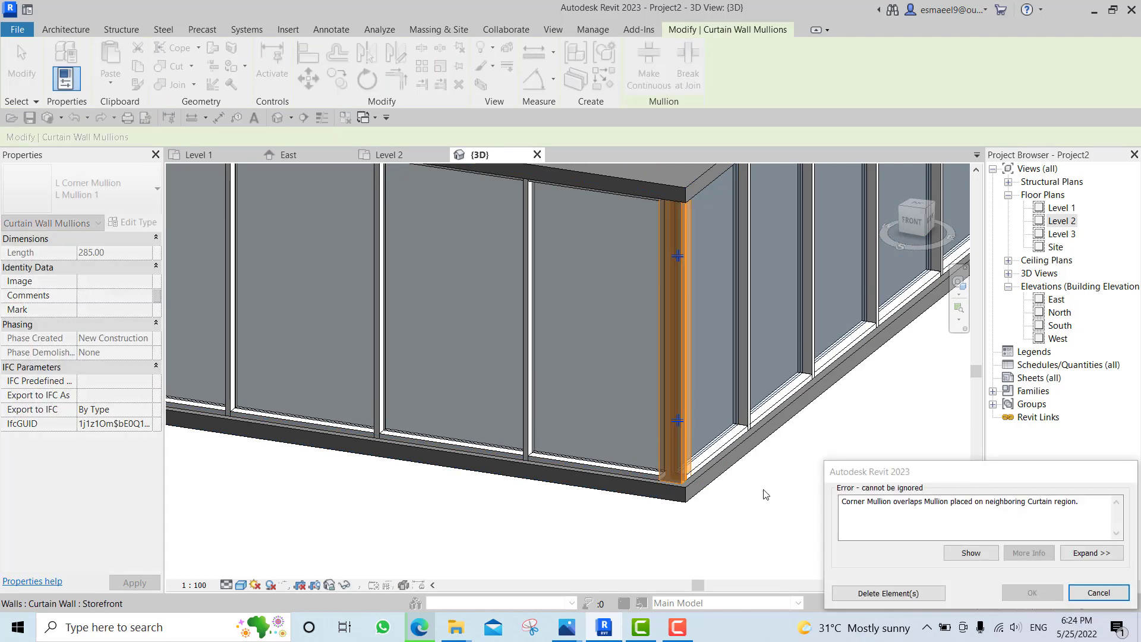
left_click(884, 592)
key("Escape")
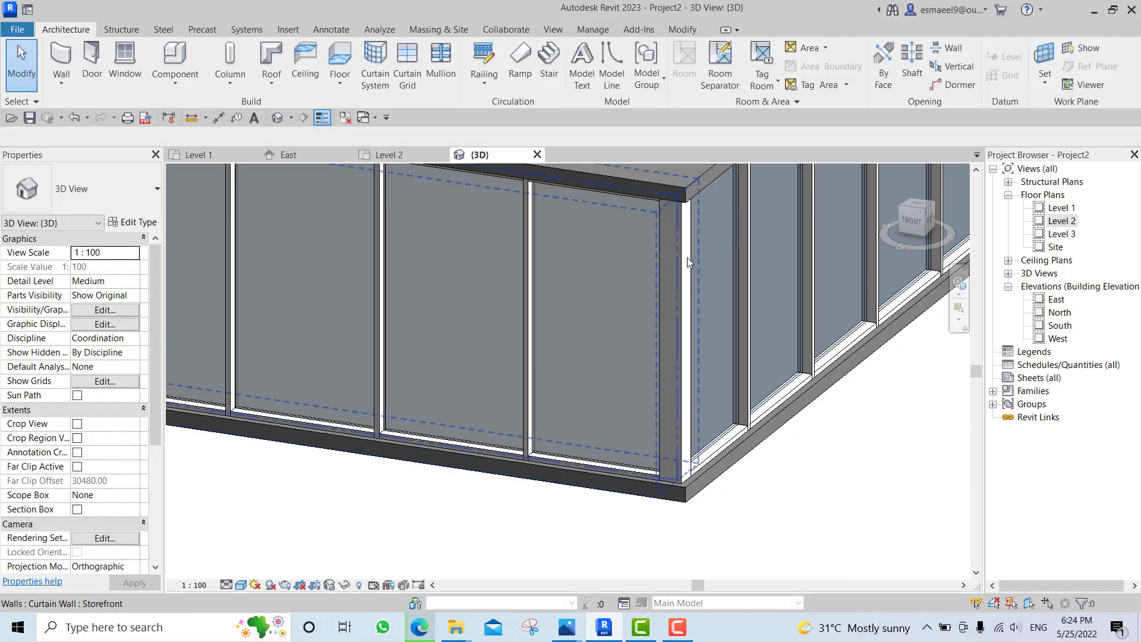
Inspect the L-shaped corner mullion and the whole enclosure, and compare them with the reference building image in Photos.
mouse_move(767, 464)
middle_mouse_down("shift")
mouse_move(712, 461)
mouse_move(759, 458)
middle_mouse_up("shift")
scroll(773, 456, "down", 1)
scroll(593, 330, "down", 1)
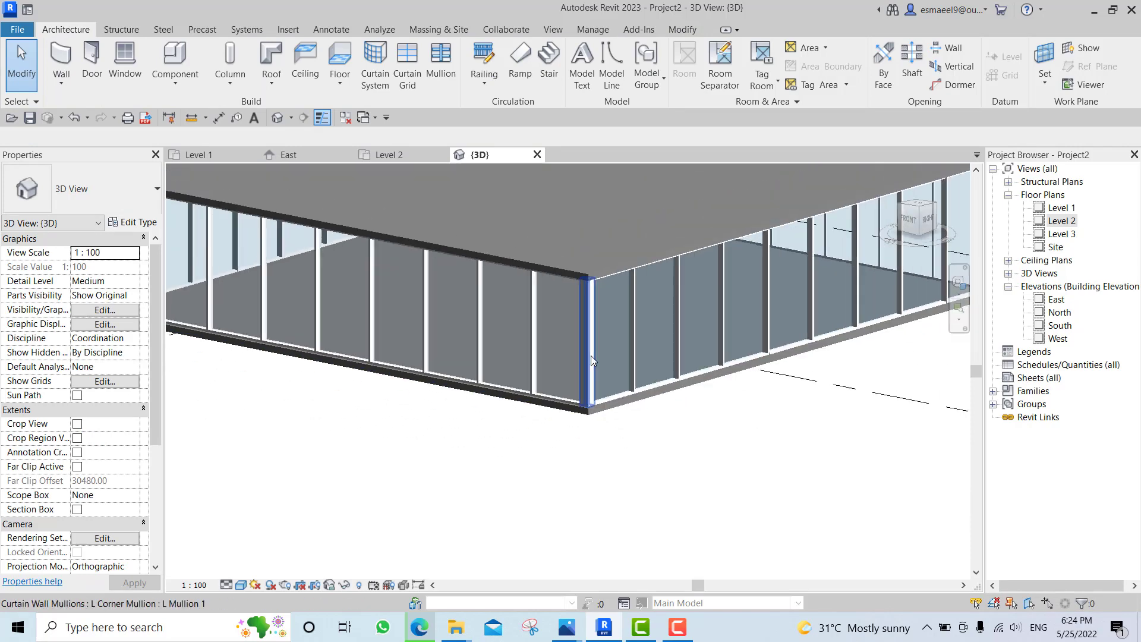
middle_click_drag(642, 352, 597, 374)
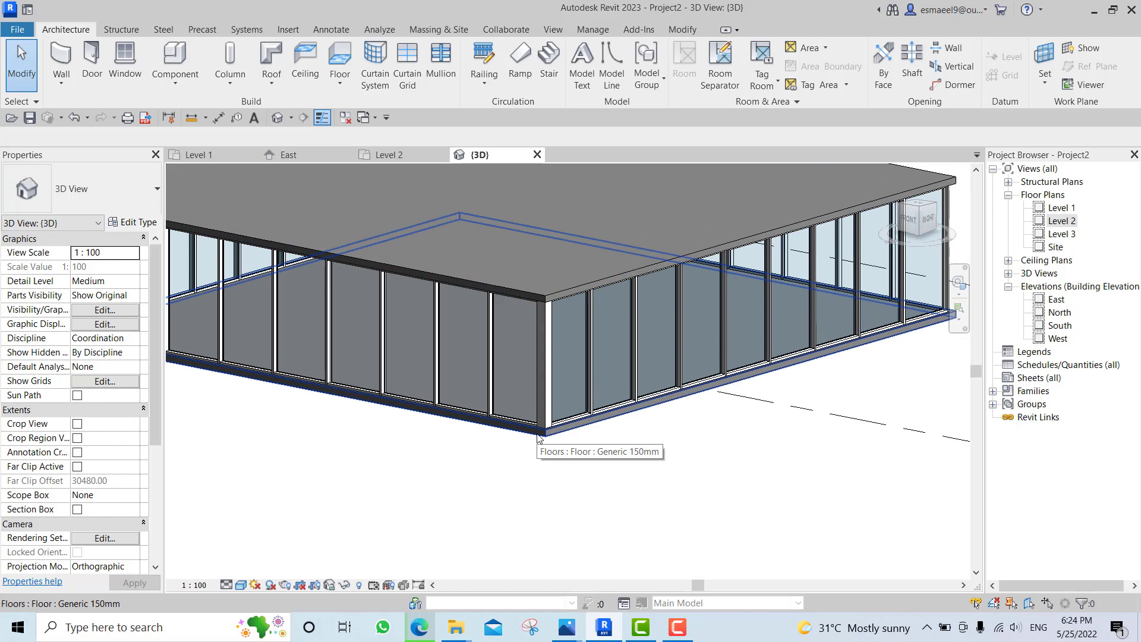
scroll(539, 438, "down", 4)
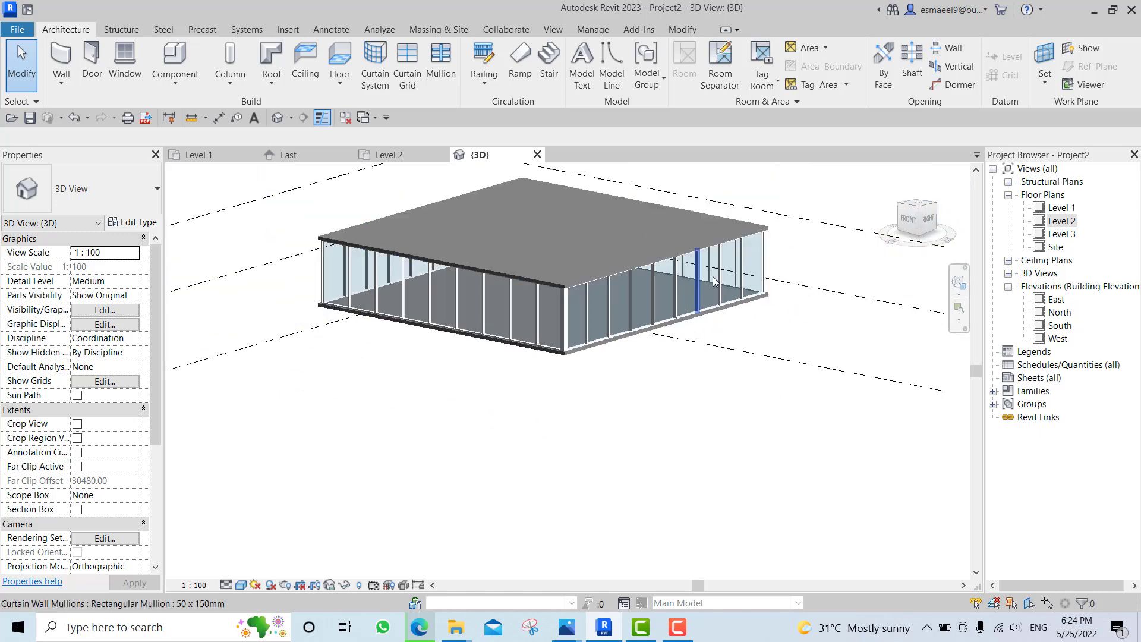
left_click(605, 629)
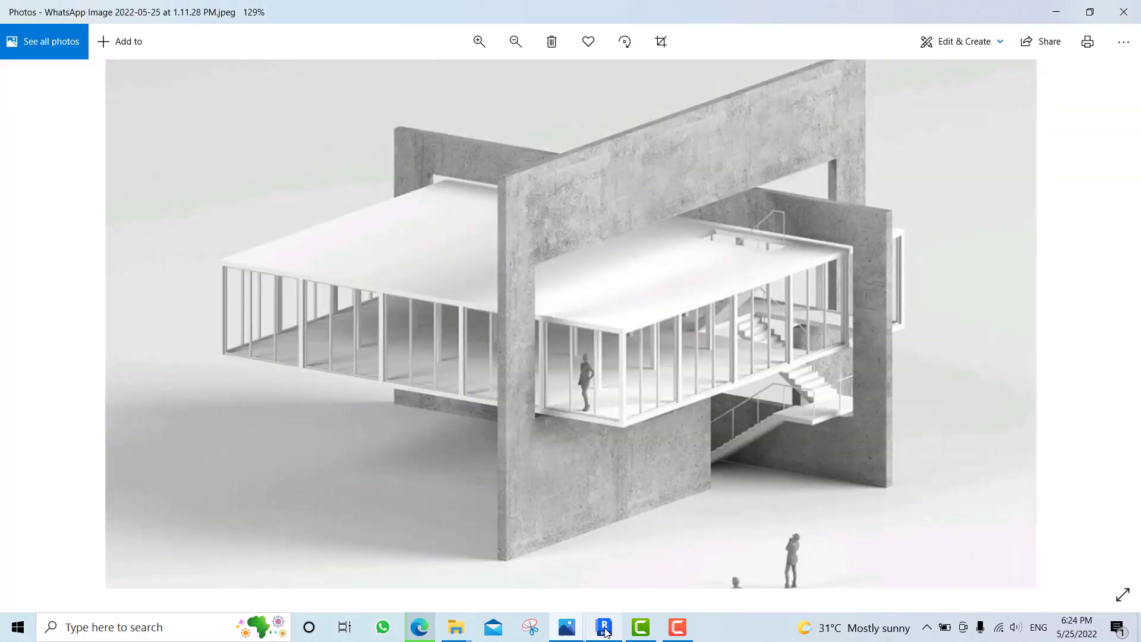
left_click(606, 629)
Create a new material named 101 and assign it to the structure layer of the upper floor's Generic 150mm type.
left_click(540, 327)
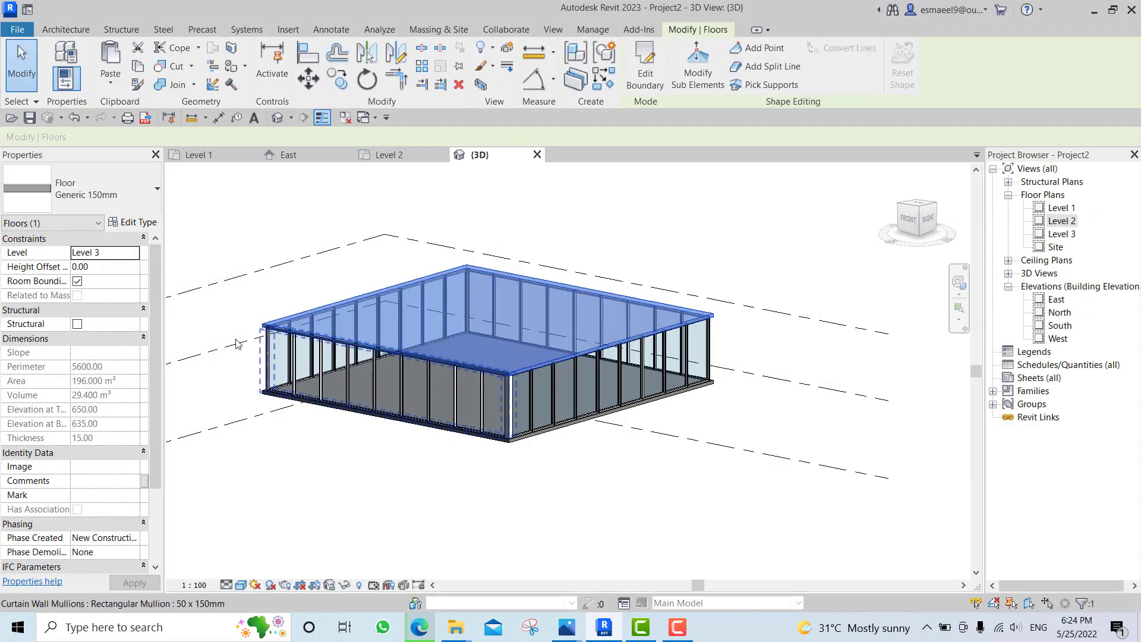
left_click(128, 222)
left_click(231, 193)
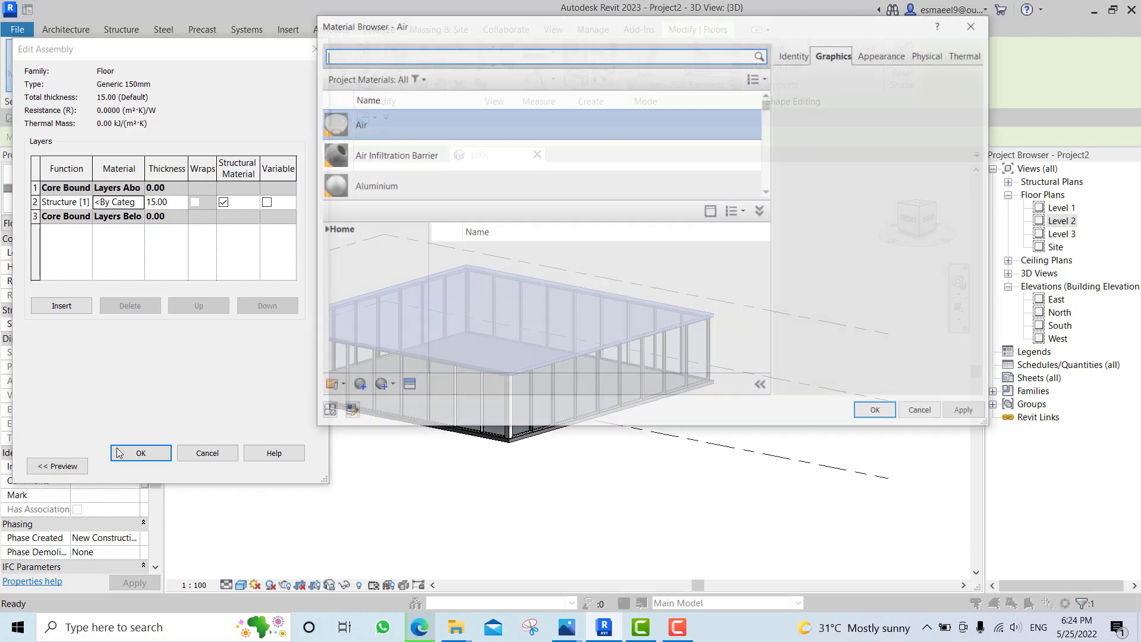
left_click(359, 386)
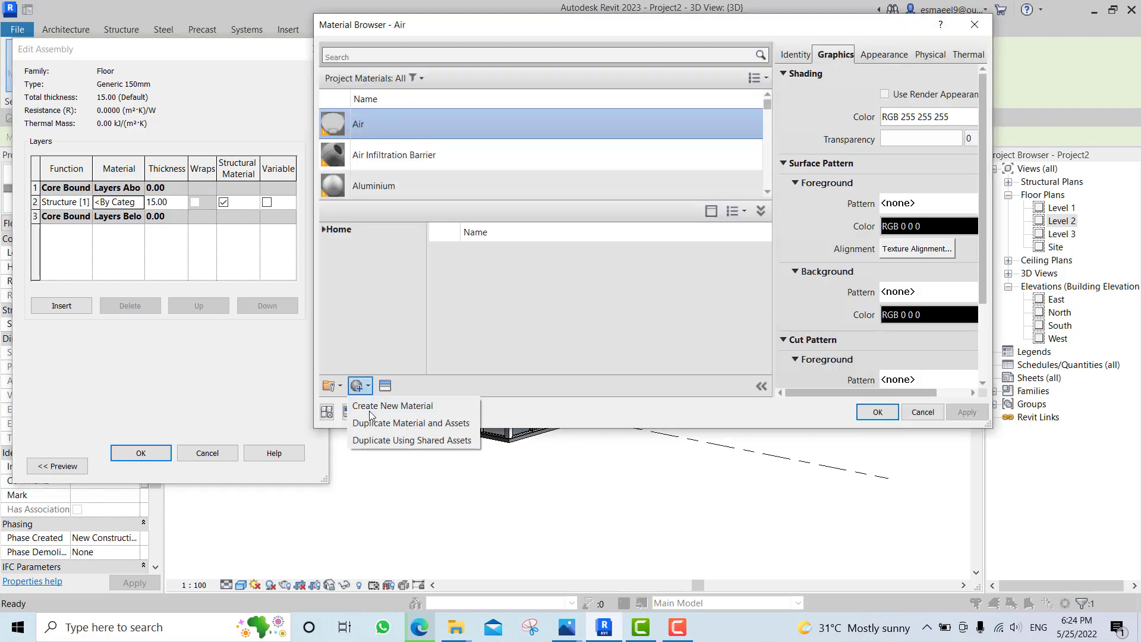
left_click(393, 406)
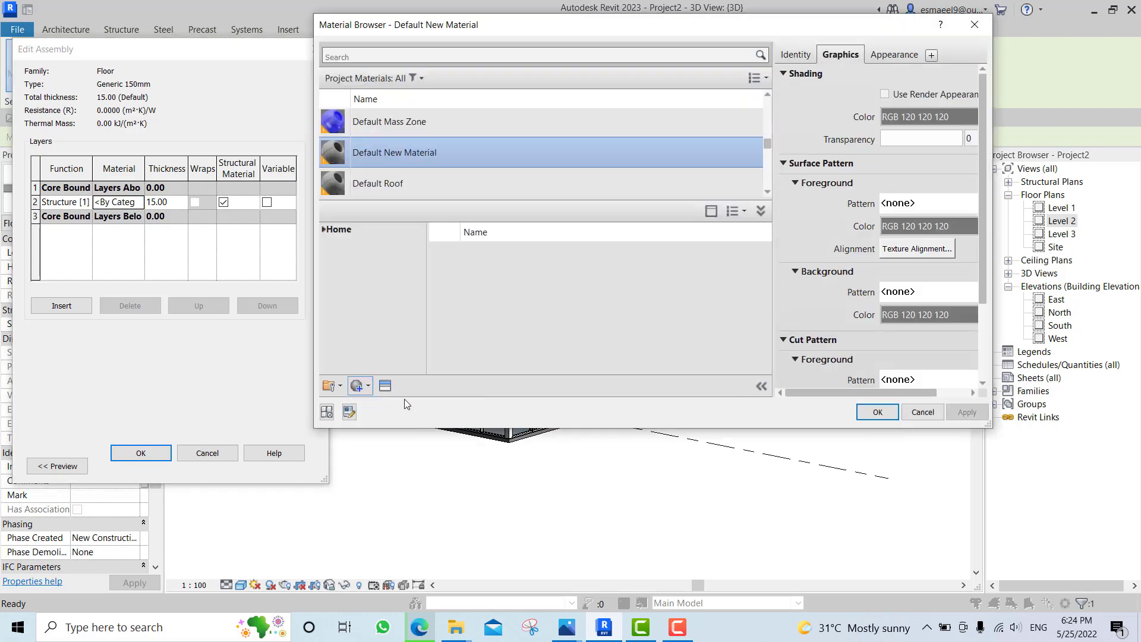
right_click(552, 163)
left_click(601, 215)
type("101")
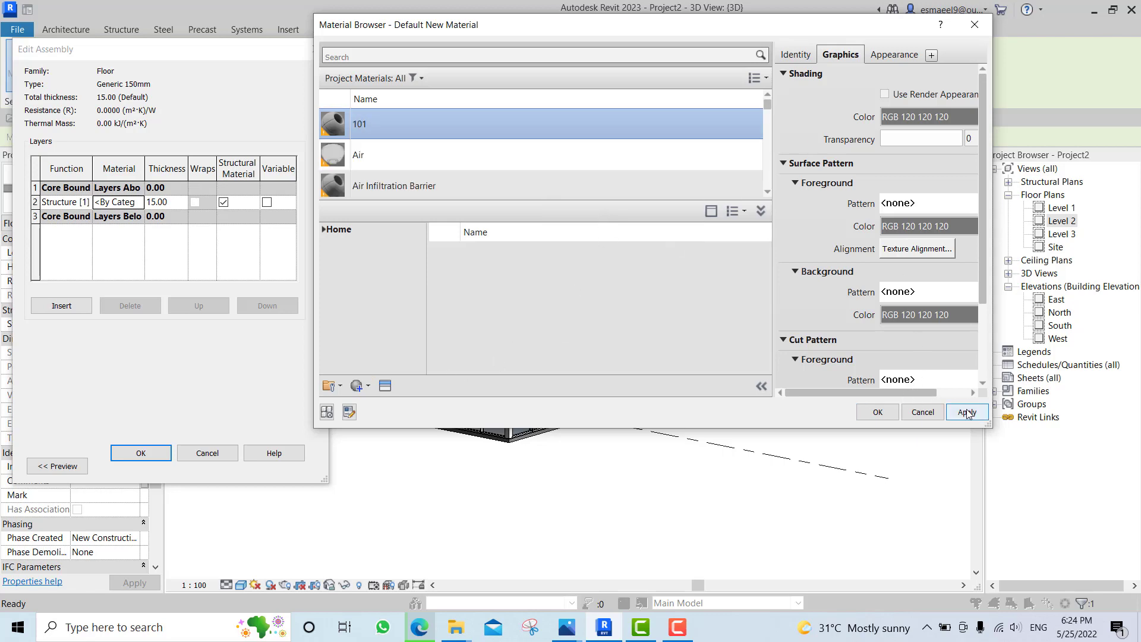
left_click(878, 412)
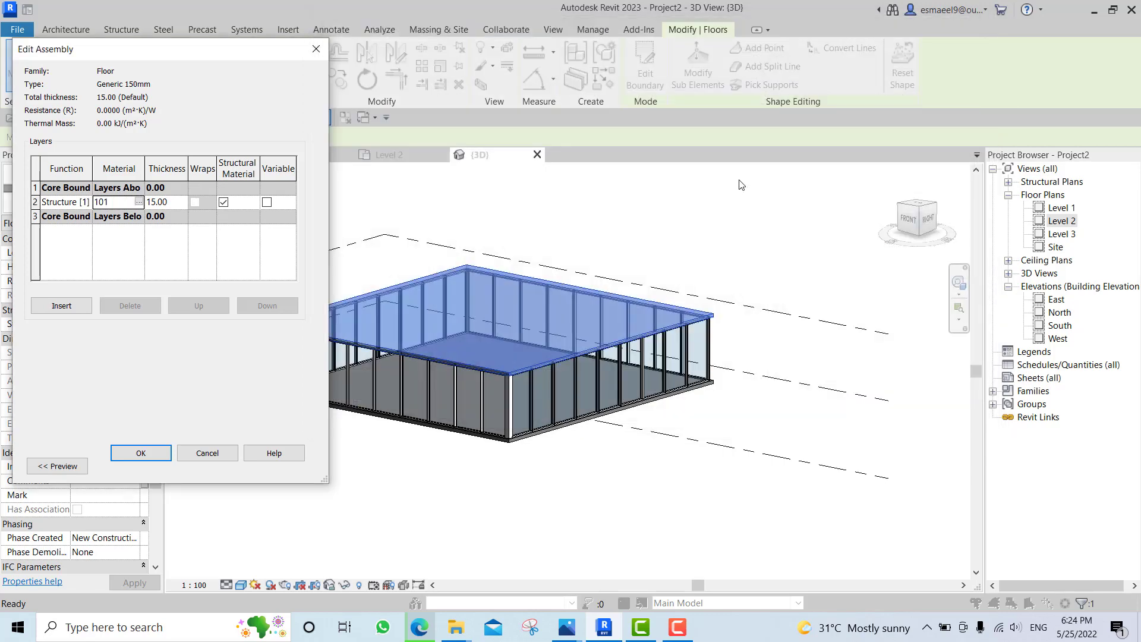
Set material 101's shading colour to RGB 212 212 212 and apply the changes to the Generic 150mm floor type.
left_click(139, 201)
left_click(841, 54)
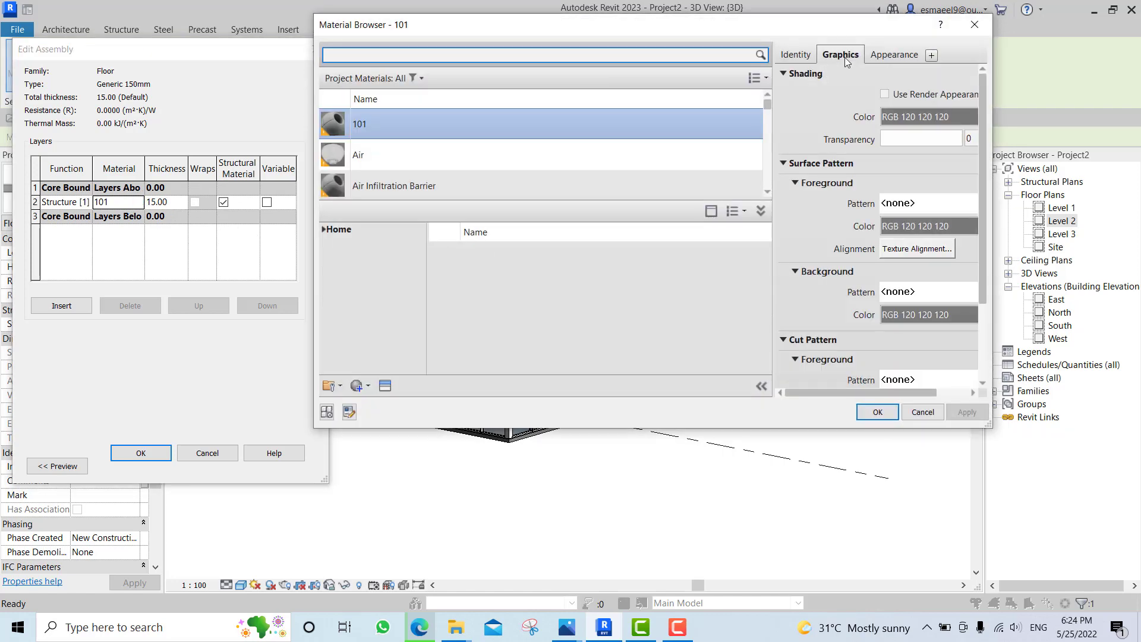
left_click(900, 118)
left_click_drag(808, 155, 810, 147)
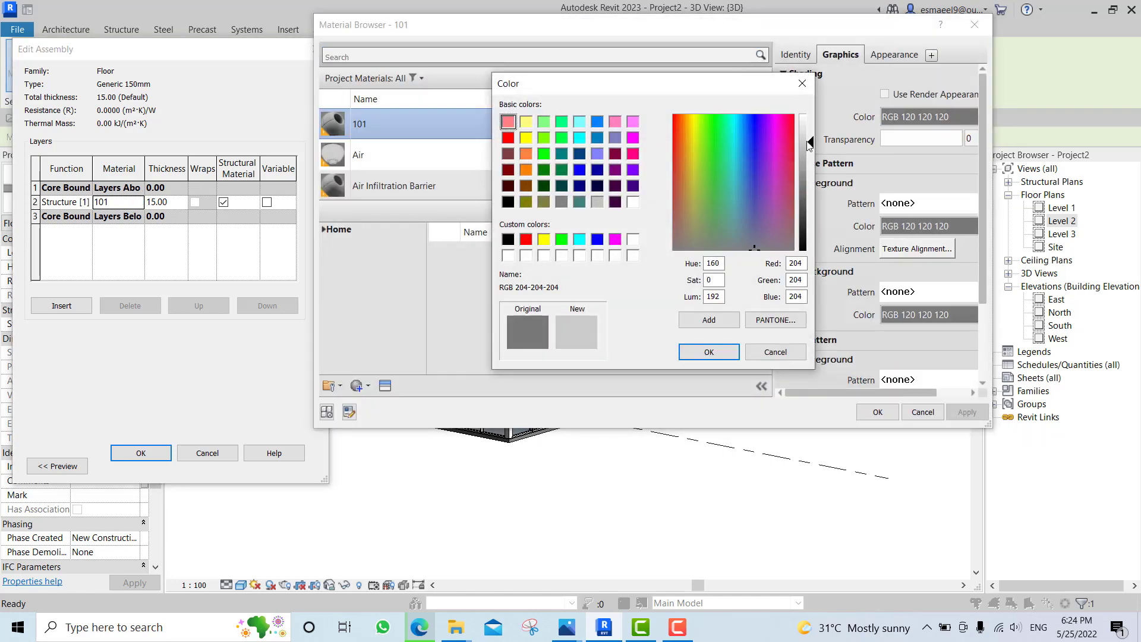
left_click(728, 351)
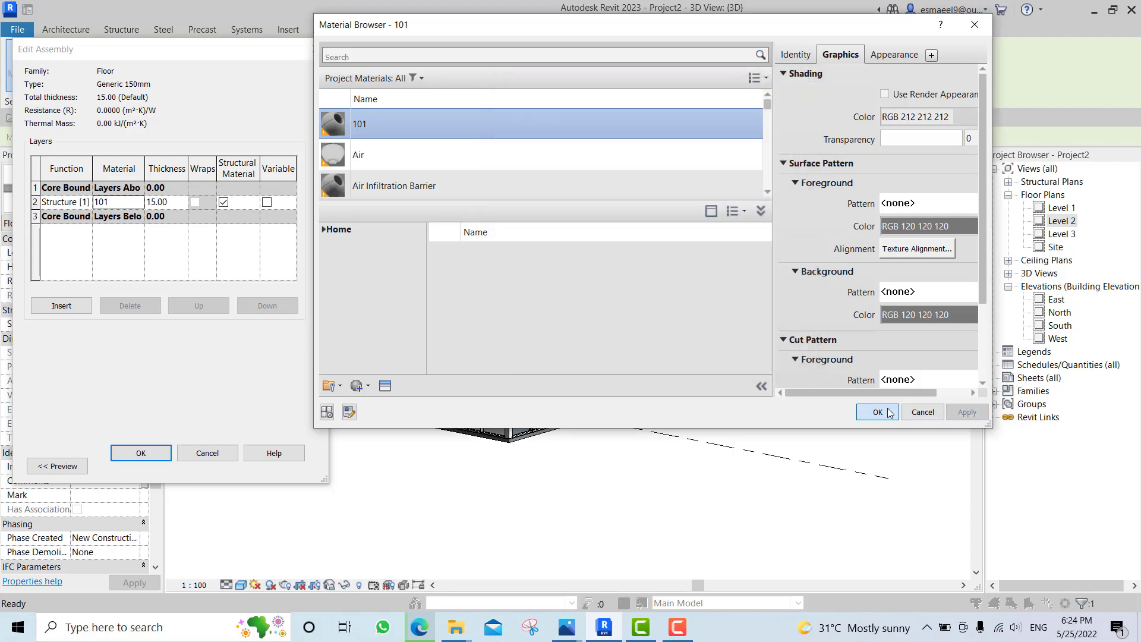
left_click(878, 412)
left_click(141, 453)
left_click(289, 466)
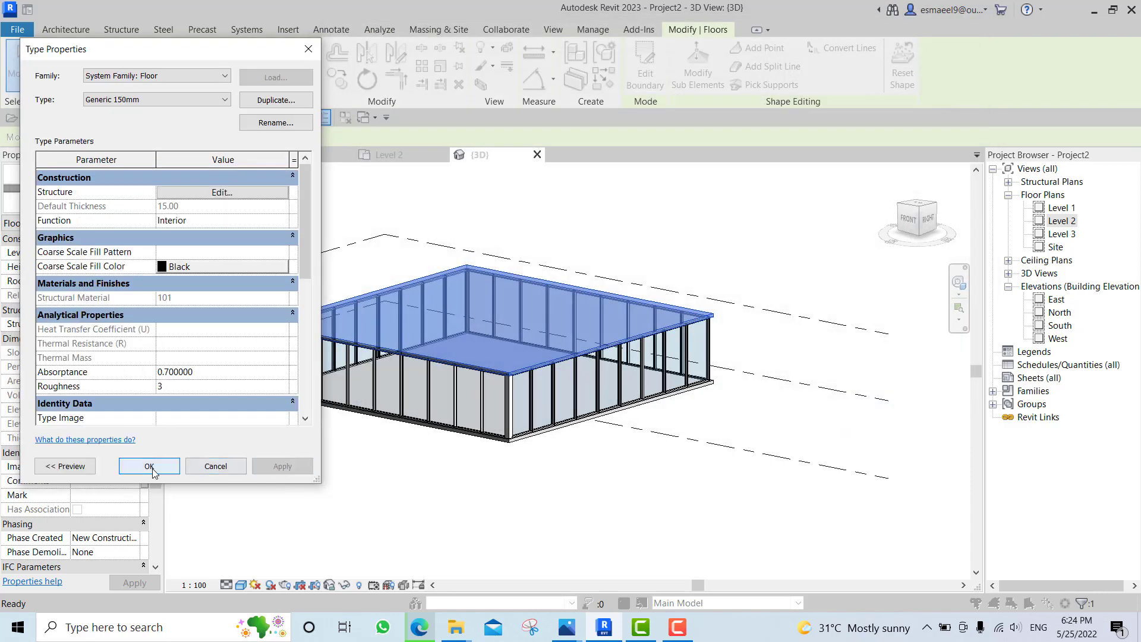
left_click(153, 466)
left_click(366, 518)
Compare the enclosure with the reference image, then set the Level 1 floor plan's underlay base level to Level 2.
scroll(662, 410, "up", 4)
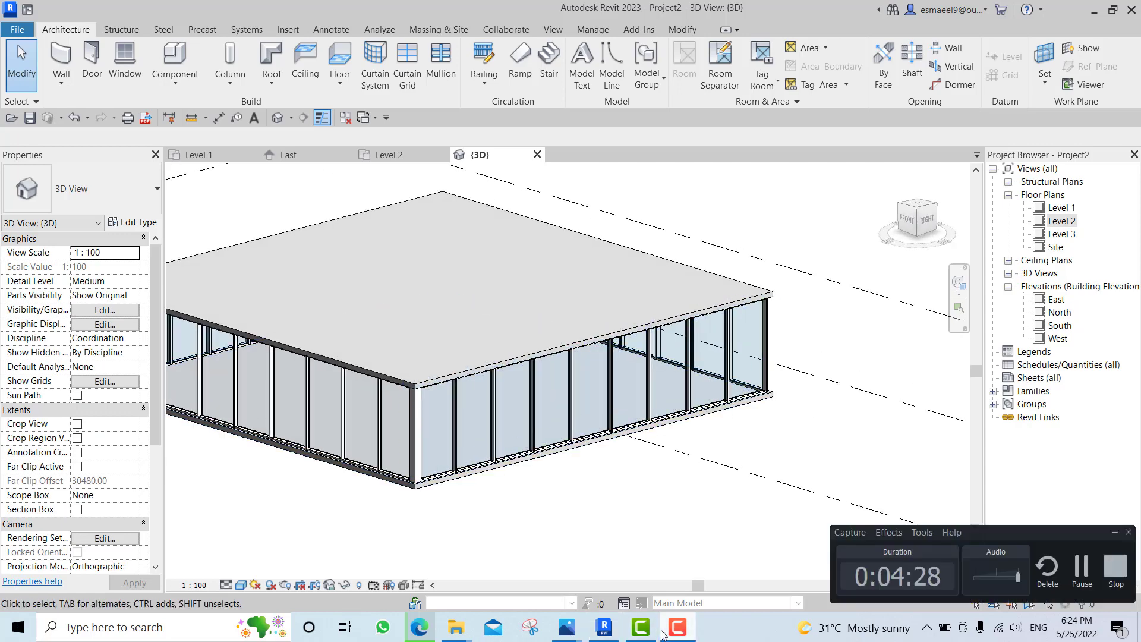
left_click(597, 627)
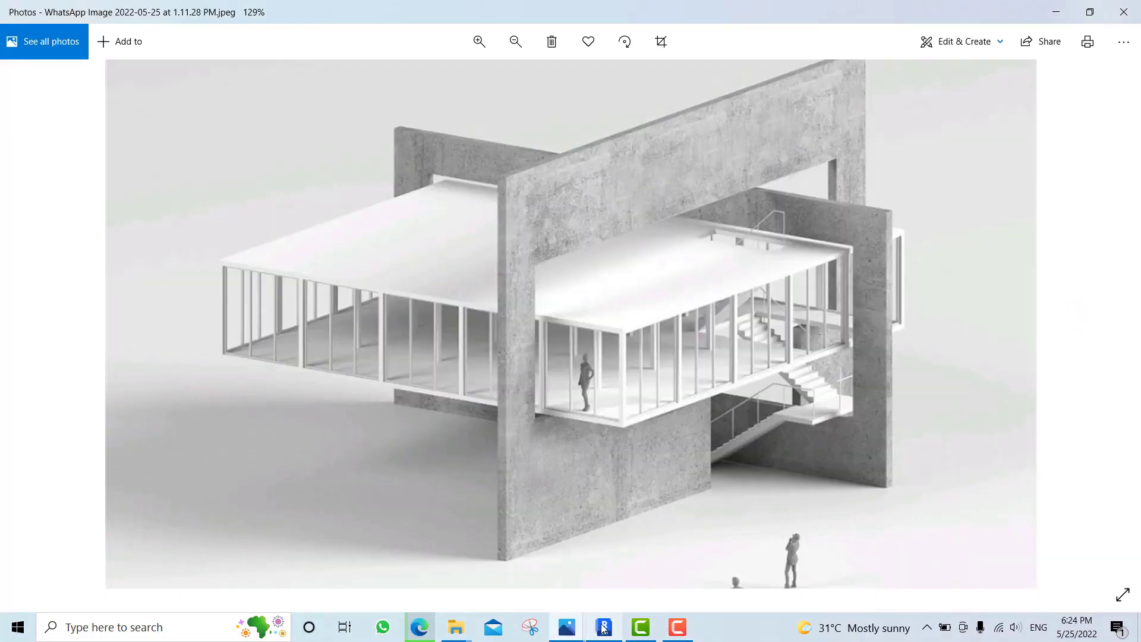
left_click(605, 627)
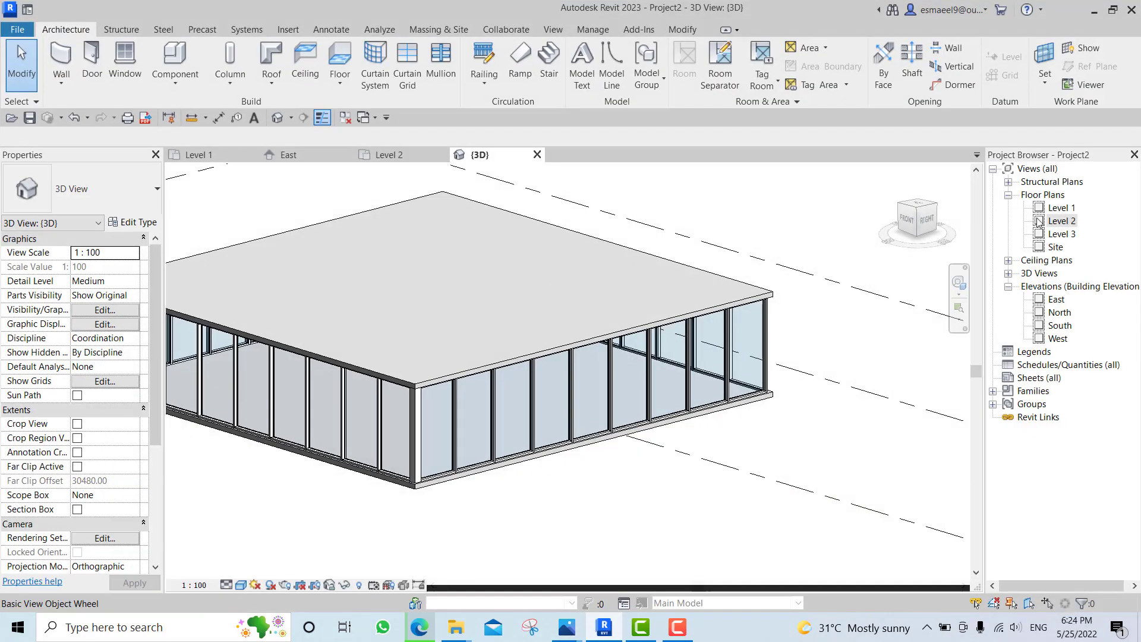
double_click(1062, 207)
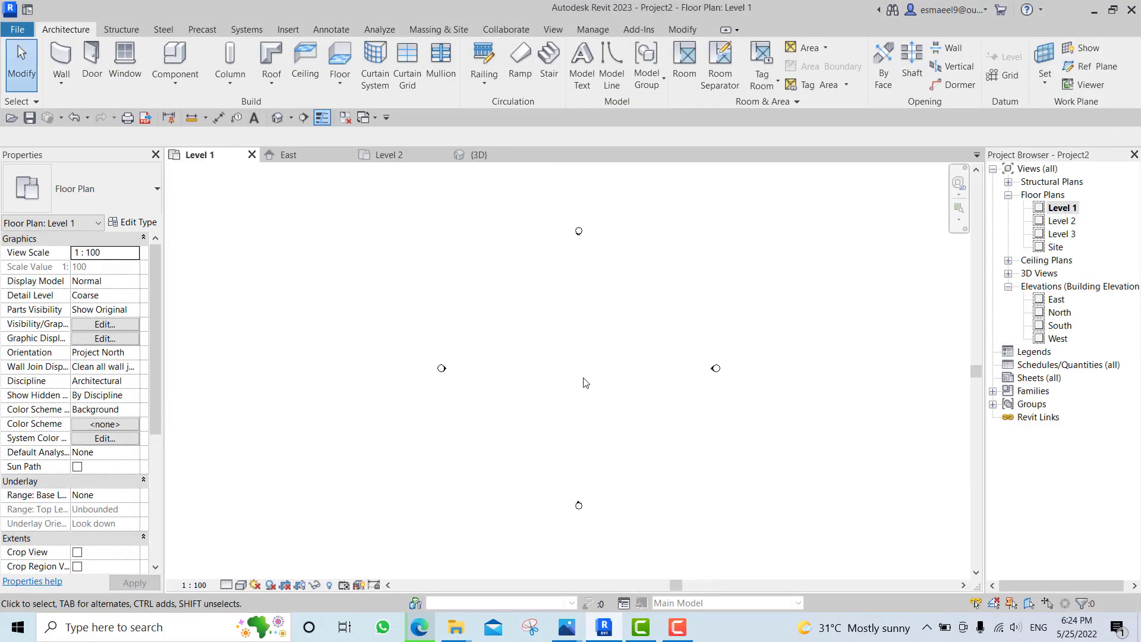
left_click(121, 501)
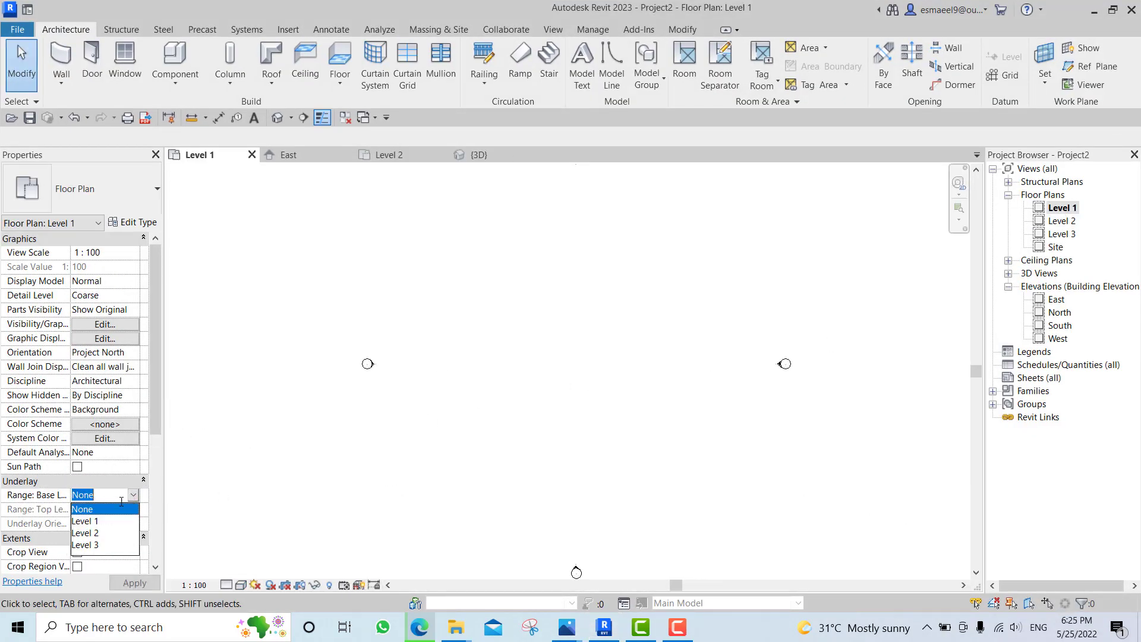
left_click(96, 534)
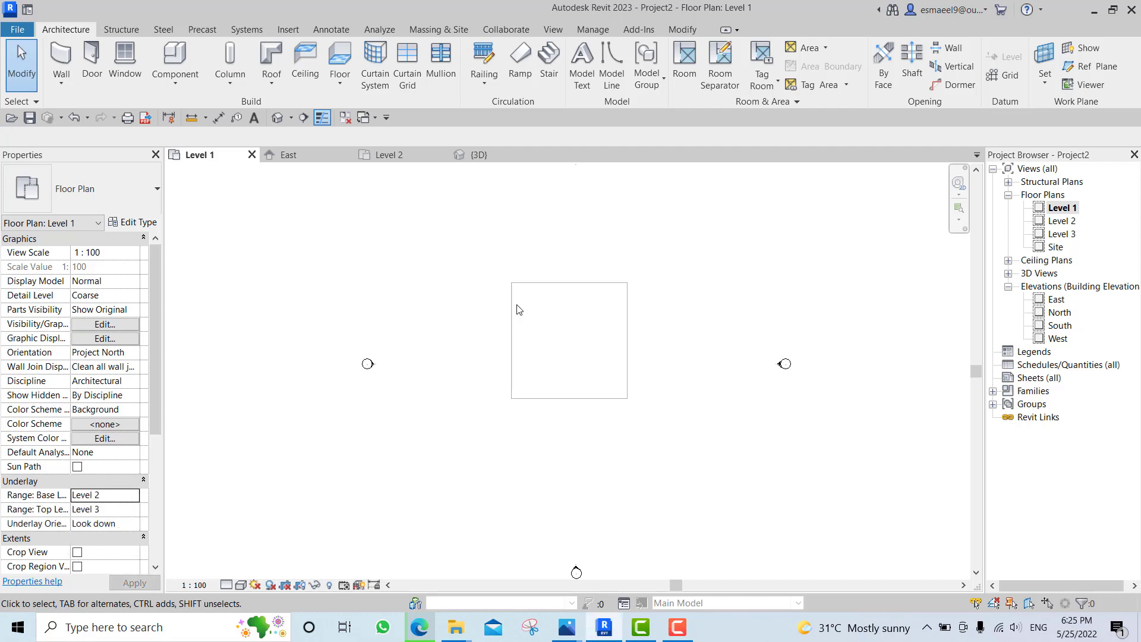
scroll(516, 309, "up", 3)
middle_click_drag(600, 430, 627, 380)
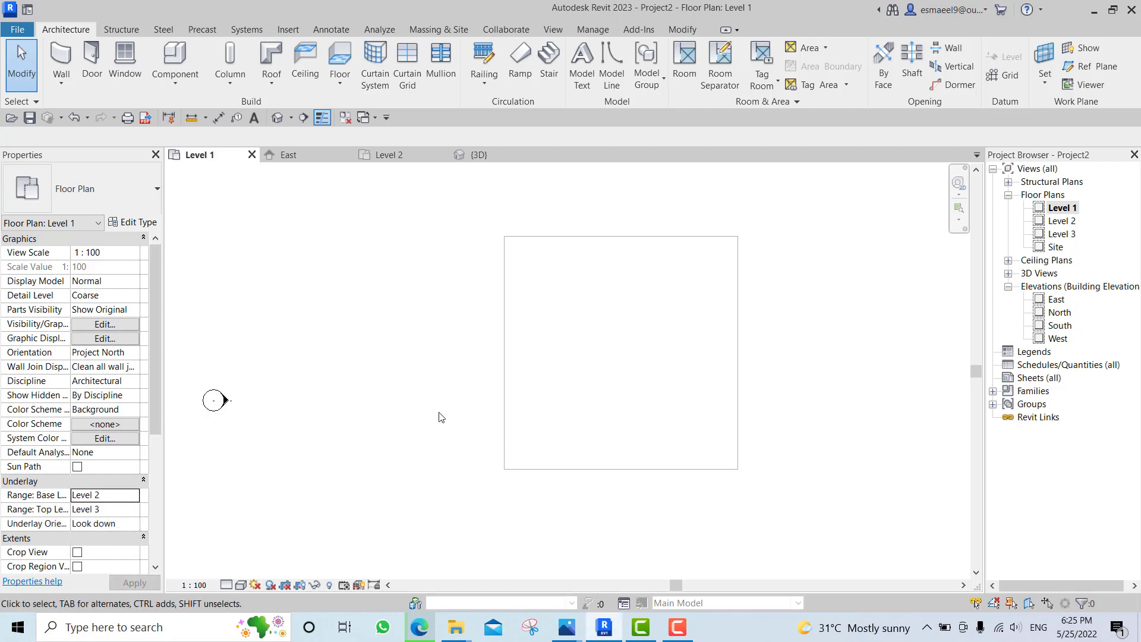
Sketch a U-shaped Precast Stair from Level 1 to Level 2 with two parallel 10-riser runs, 100 wide, inside the floor outline.
left_click(548, 60)
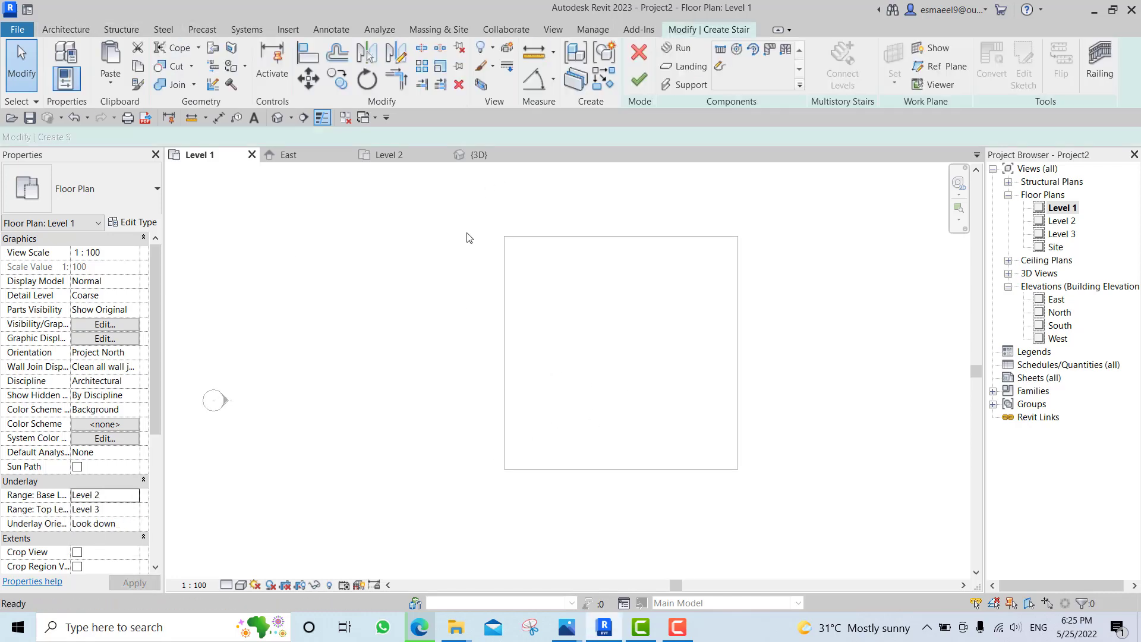
left_click(157, 189)
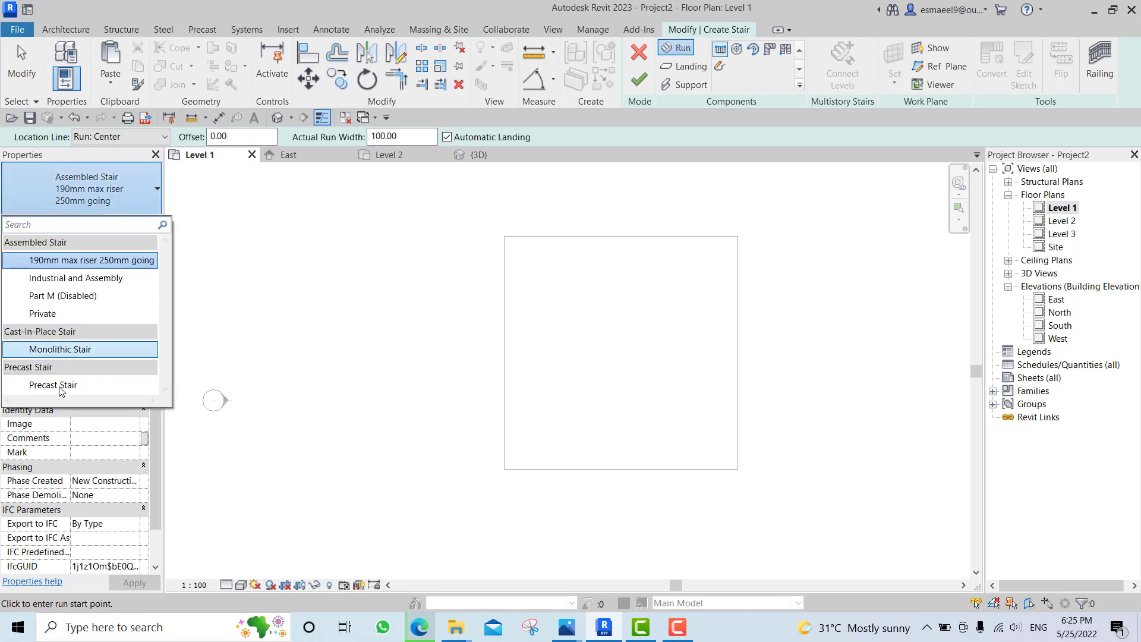
left_click(48, 387)
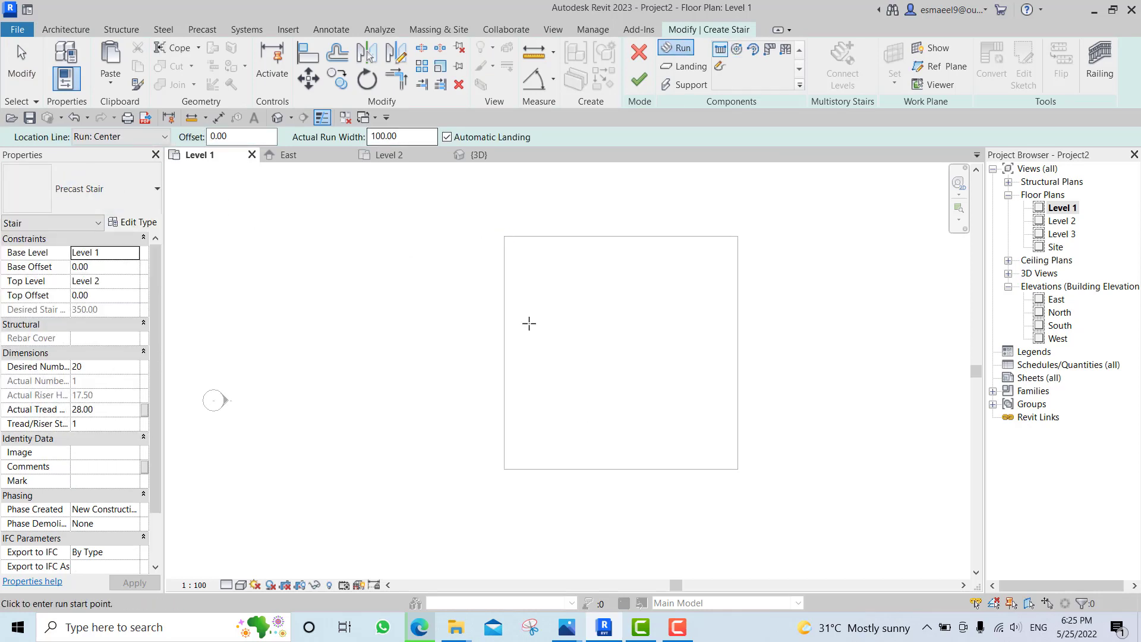
left_click(620, 419)
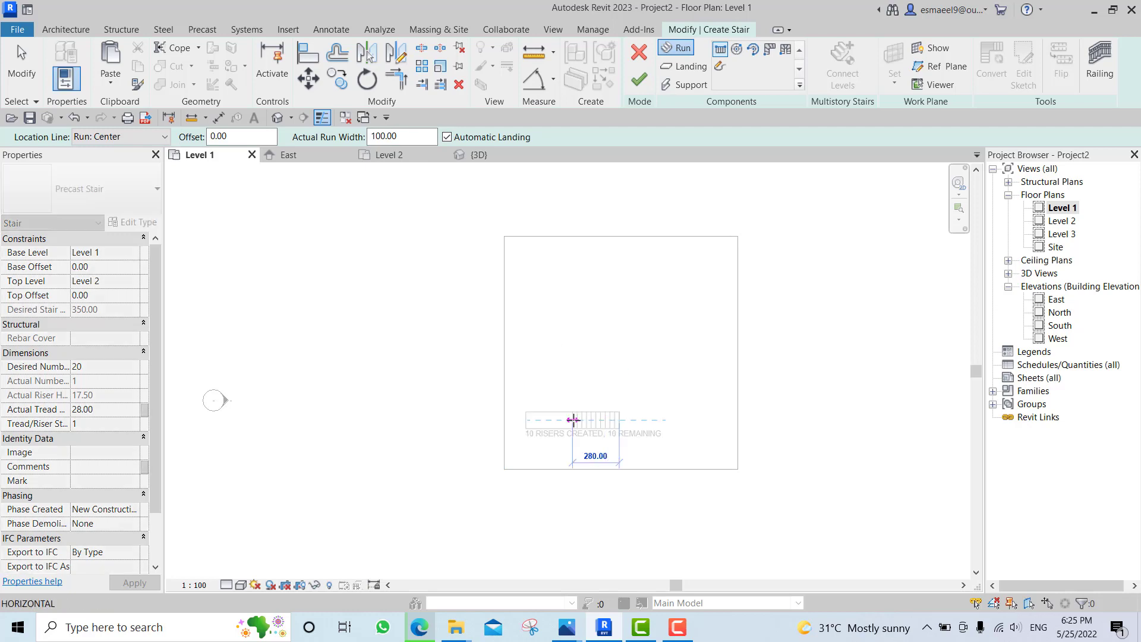
scroll(573, 419, "up", 2)
left_click(572, 420)
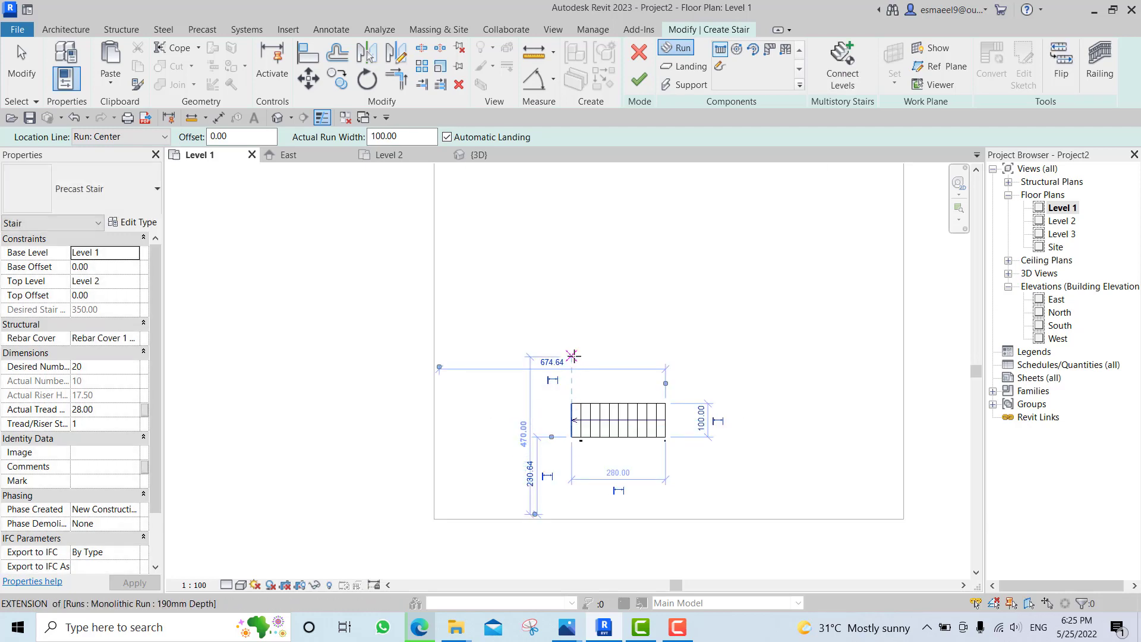
left_click(572, 357)
left_click(771, 357)
key("Escape")
Move the second stair run closer to the first and adjust the overall width across both runs.
left_click(618, 356)
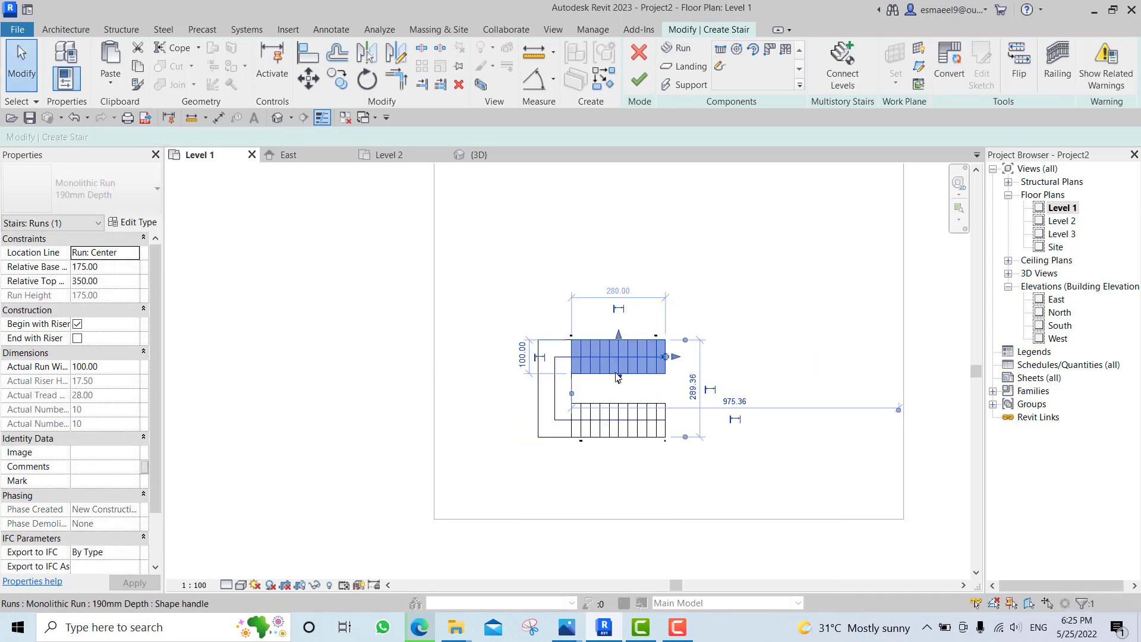
scroll(615, 367, "up", 2)
key("Down")
key("Down")
key("Down")
key("Down")
key("Down")
key("Down")
key("Down")
key("Down")
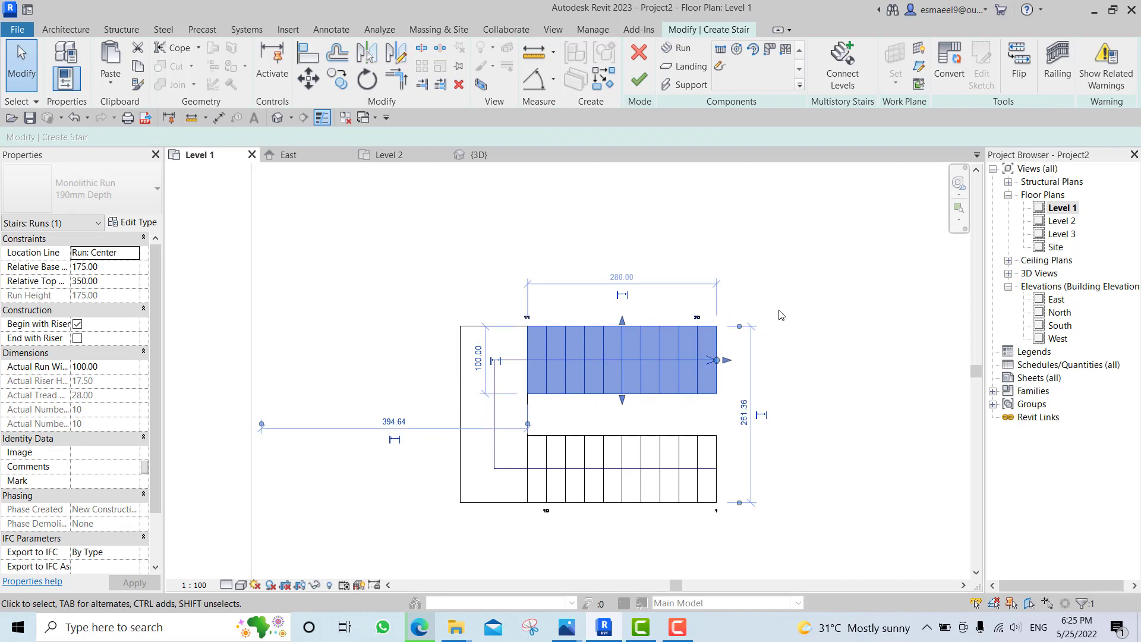
key("Down")
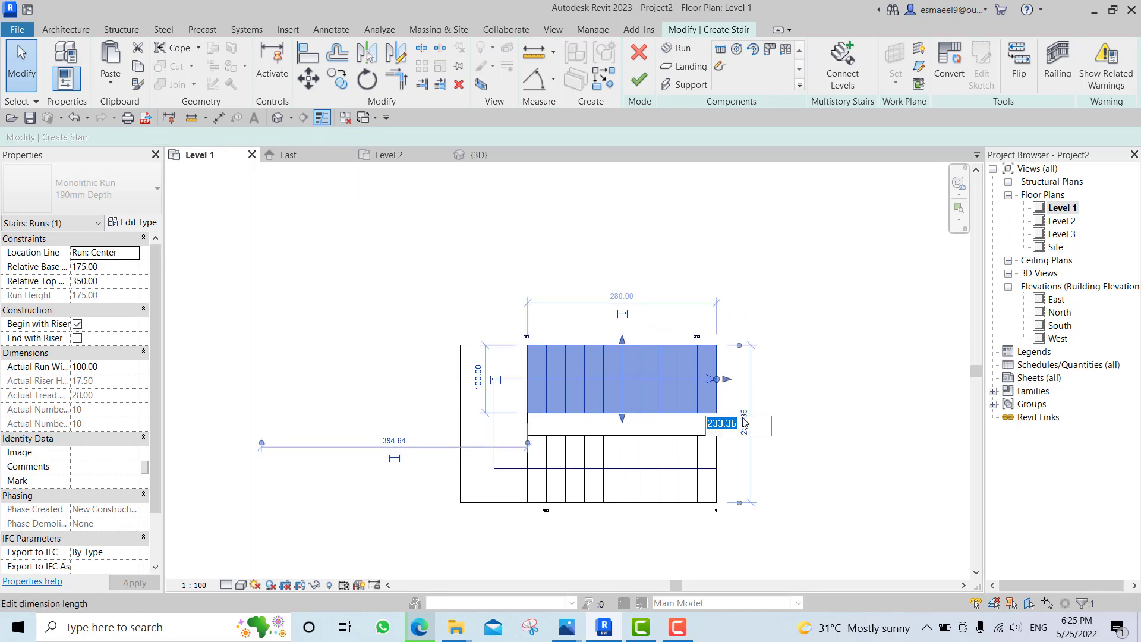
left_click(744, 417)
key("Return")
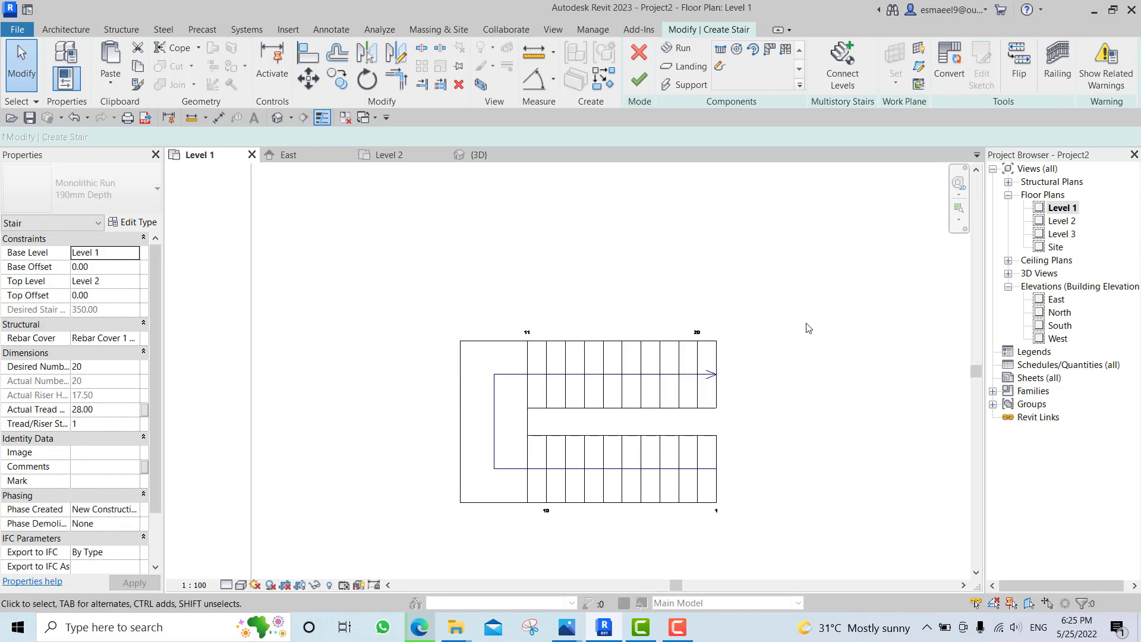
Move both stair runs and their landing together so the landing's outer edge meets the floor outline's left edge.
scroll(608, 372, "down", 2)
key("Tab")
left_click(609, 372)
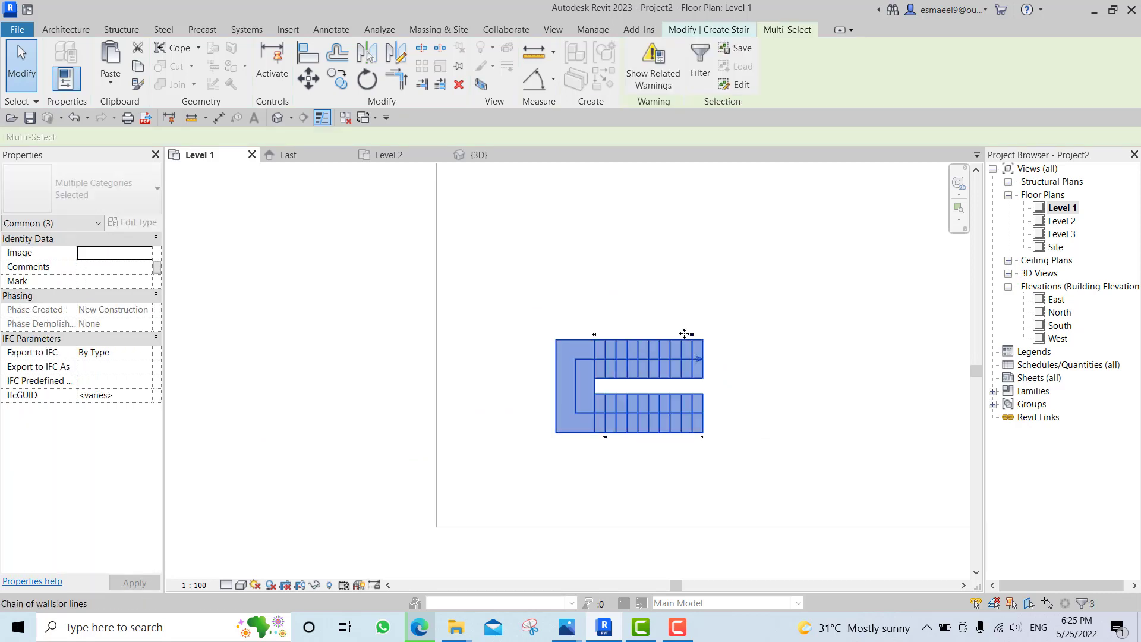
key("Escape")
left_click(633, 353)
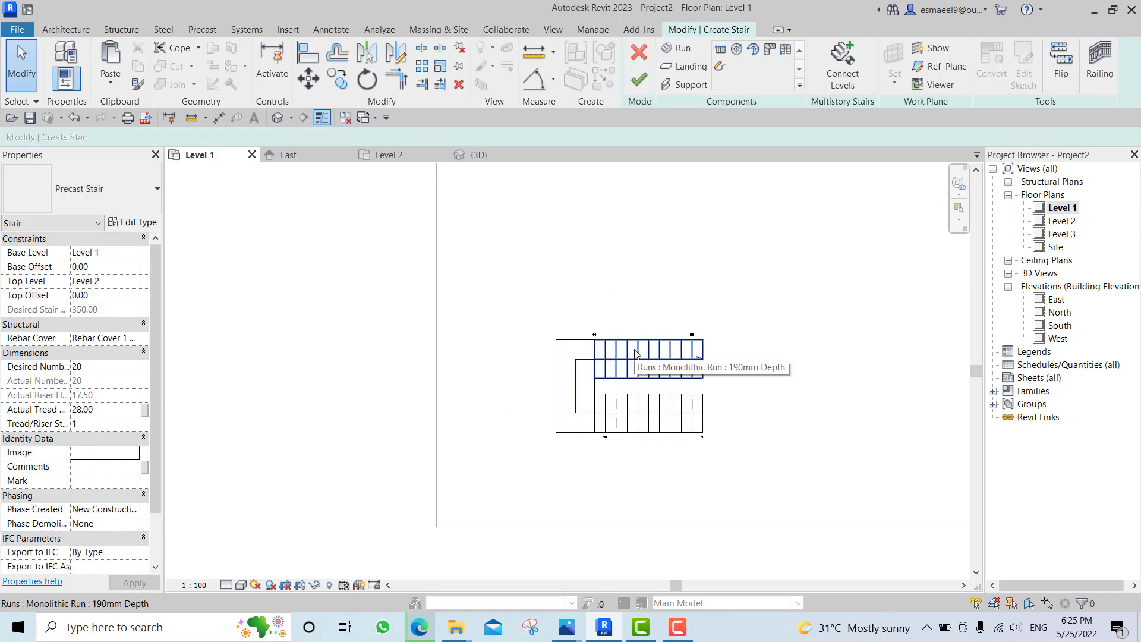
key("Tab")
left_click(637, 351)
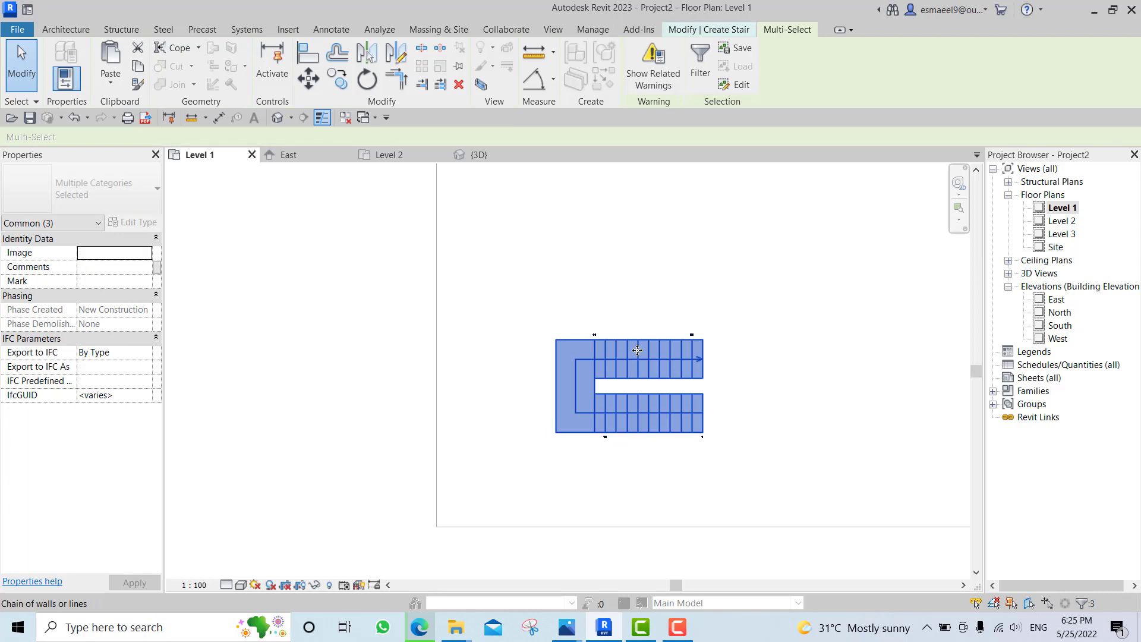
key("v")
left_click(554, 339)
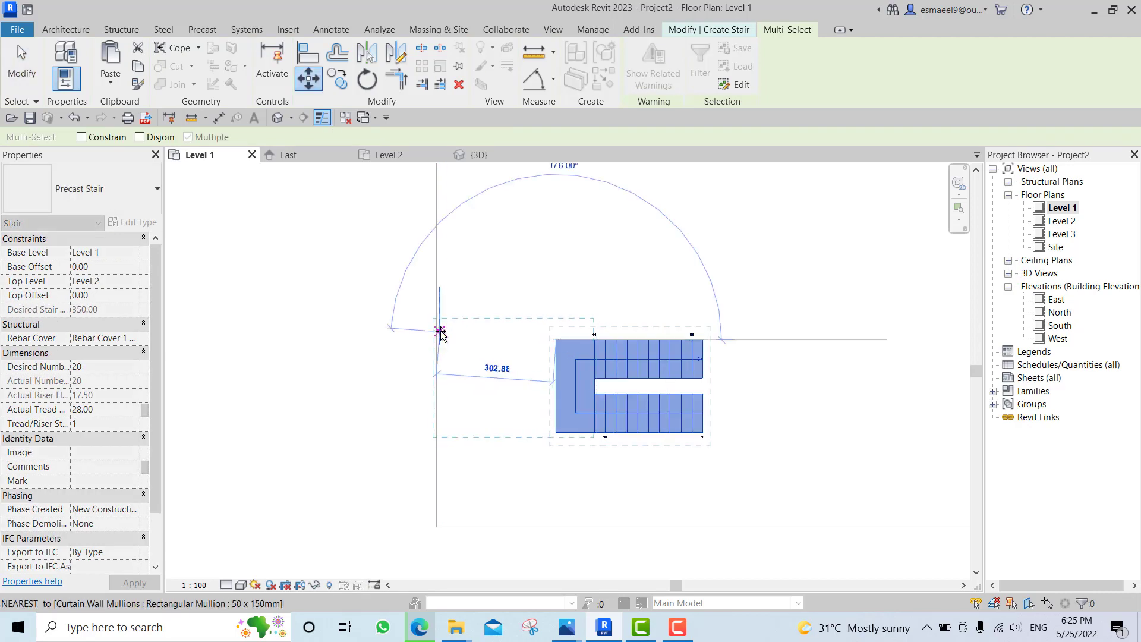
left_click(435, 329)
key("Escape")
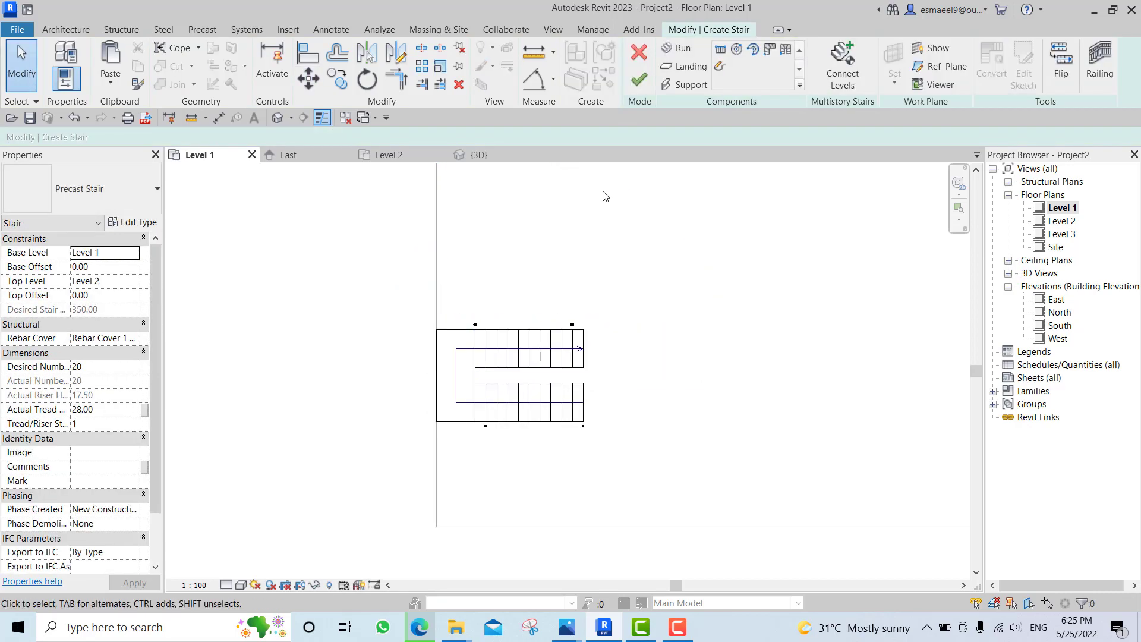
Compare the stair in 3D with the reference image, flip its direction, and finish the stair.
left_click(478, 155)
middle_click_drag(607, 208, 599, 427, "shift")
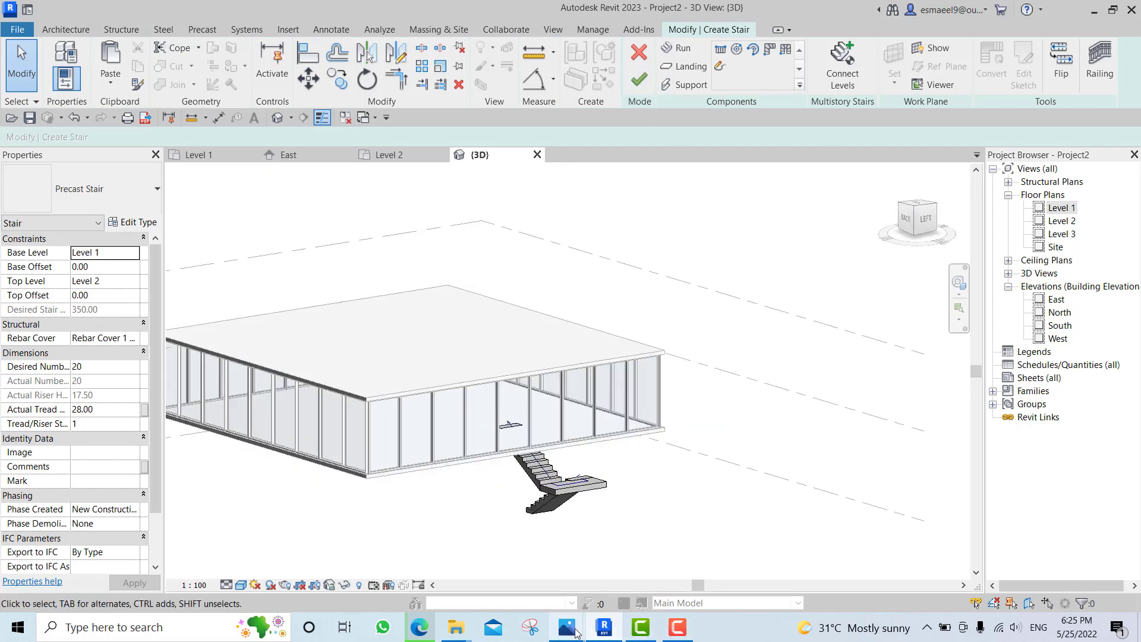
left_click(602, 629)
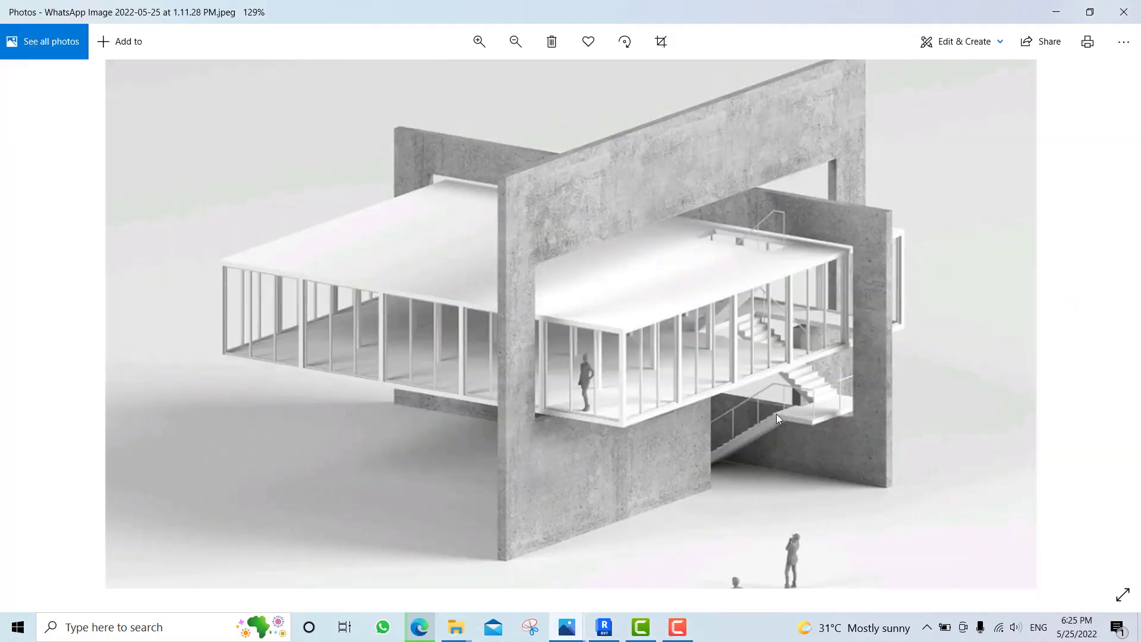
left_click(604, 627)
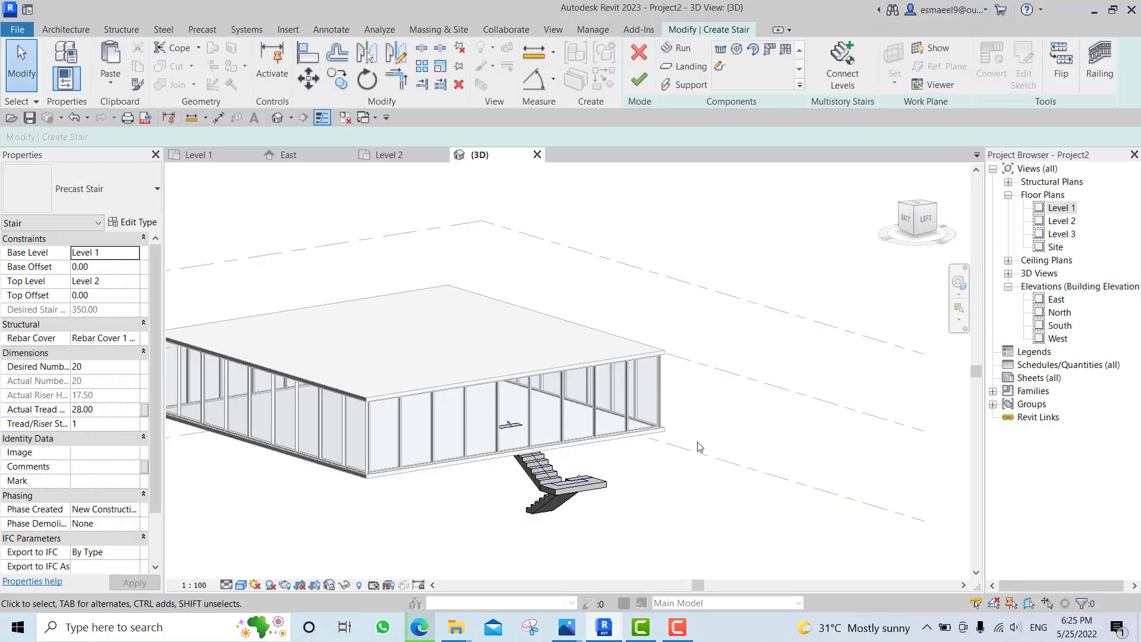
left_click(575, 494)
left_click(747, 277)
left_click(1069, 58)
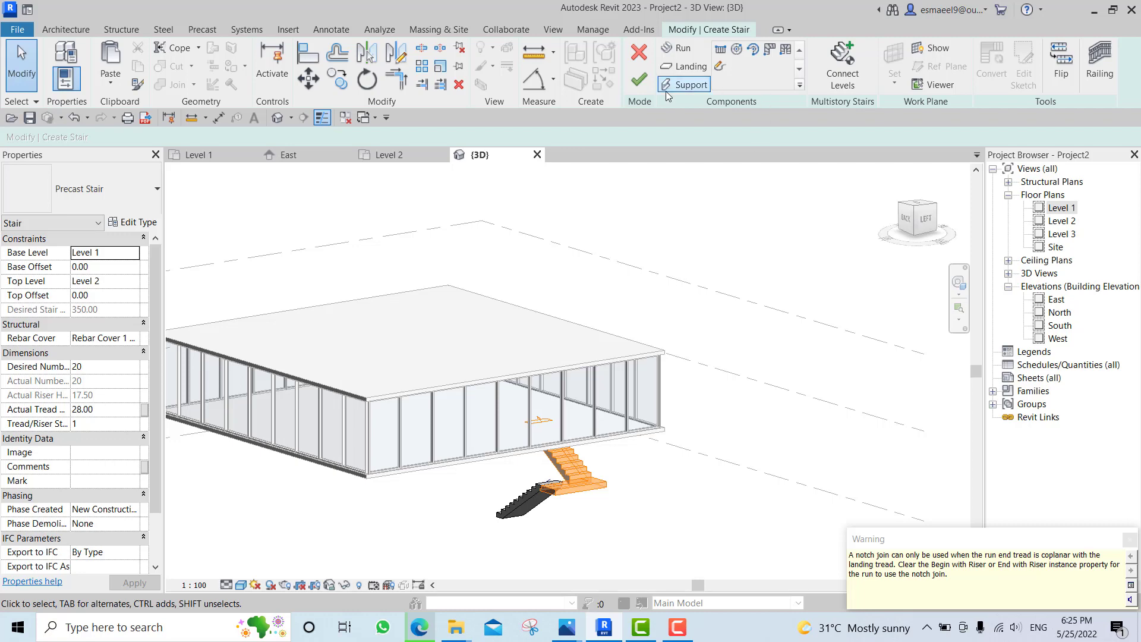
left_click(639, 79)
Change both stair railings to the Glass Panel - Bottom Fill type and inspect them from several angles.
scroll(580, 483, "up", 4)
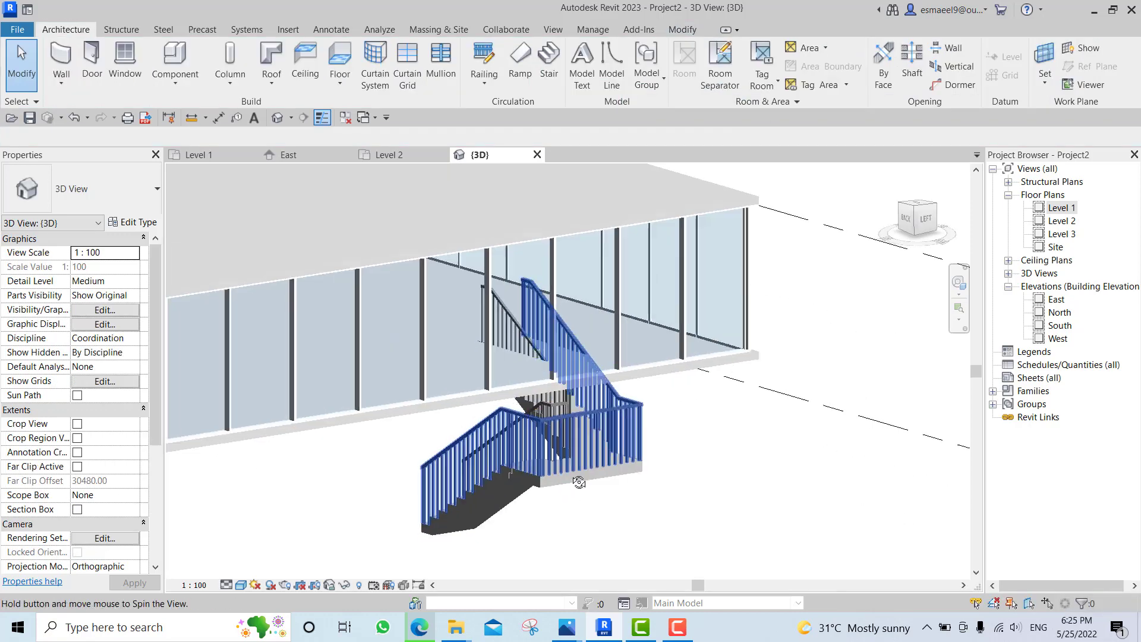
middle_click_drag(579, 482, 550, 427, "shift")
left_click(548, 425)
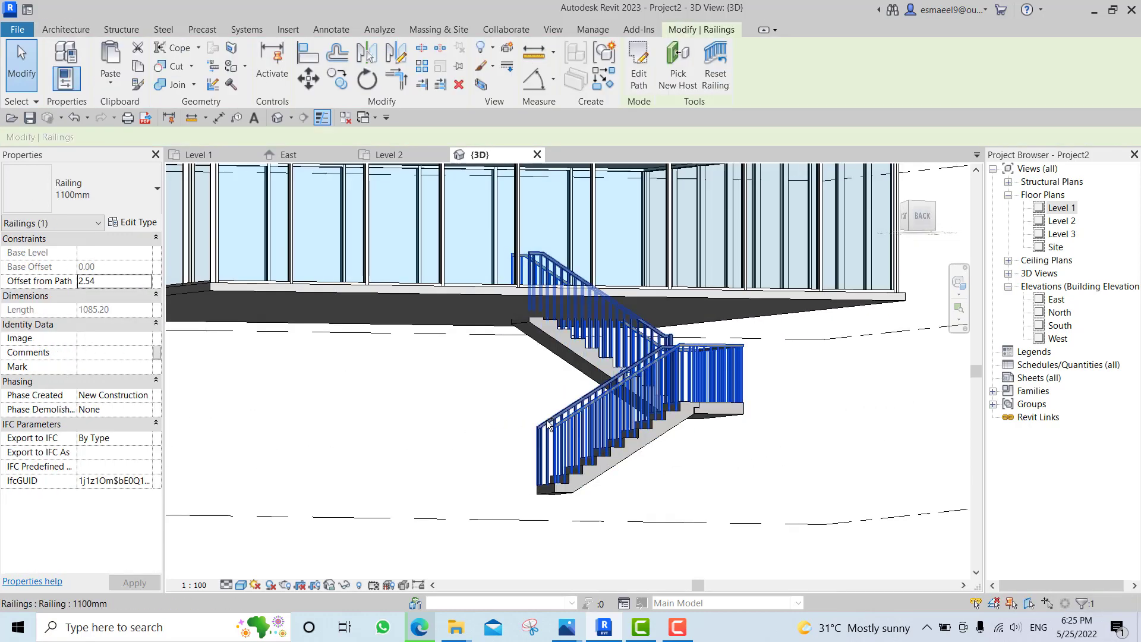
left_click(547, 420, "ctrl")
left_click(108, 198)
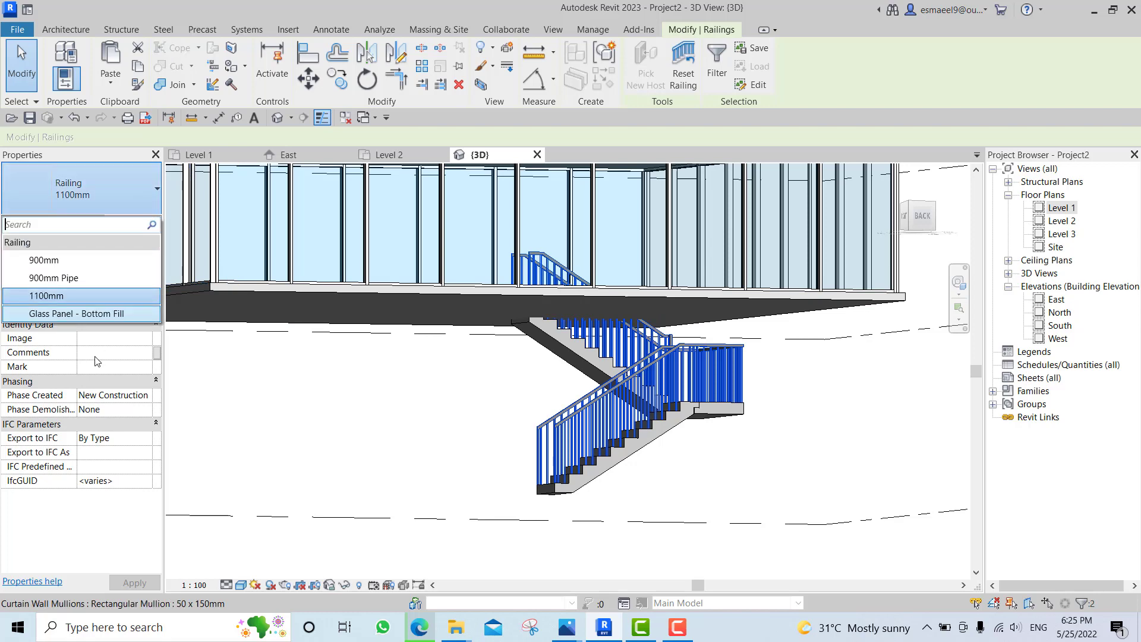
left_click(75, 312)
middle_click_drag(856, 376, 660, 447, "shift")
key("Escape")
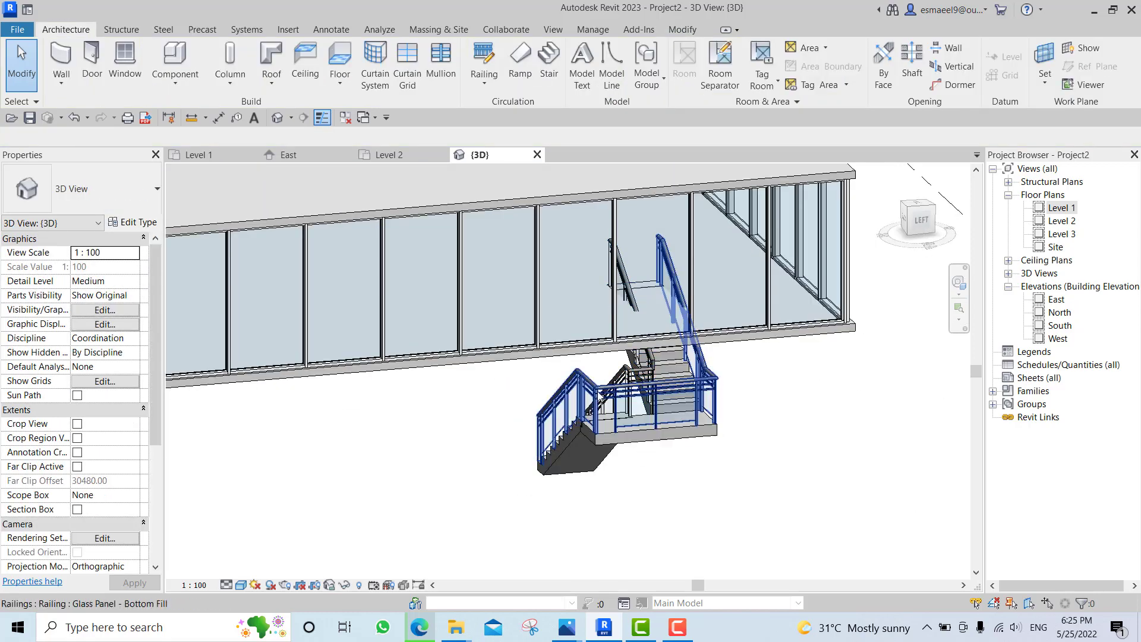
middle_click_drag(597, 395, 653, 386, "shift")
Cut a rectangular stair opening in the Level 2 floor boundary, from the stair's open end to the curtain wall's inner face.
double_click(1063, 220)
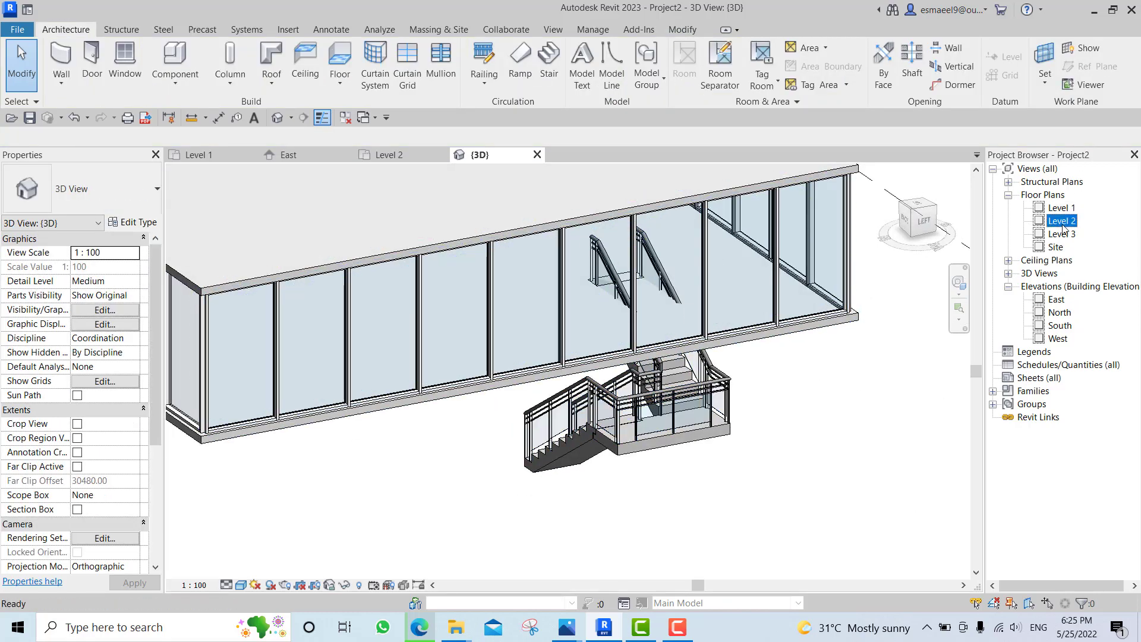
double_click(564, 327)
scroll(558, 374, "up", 4)
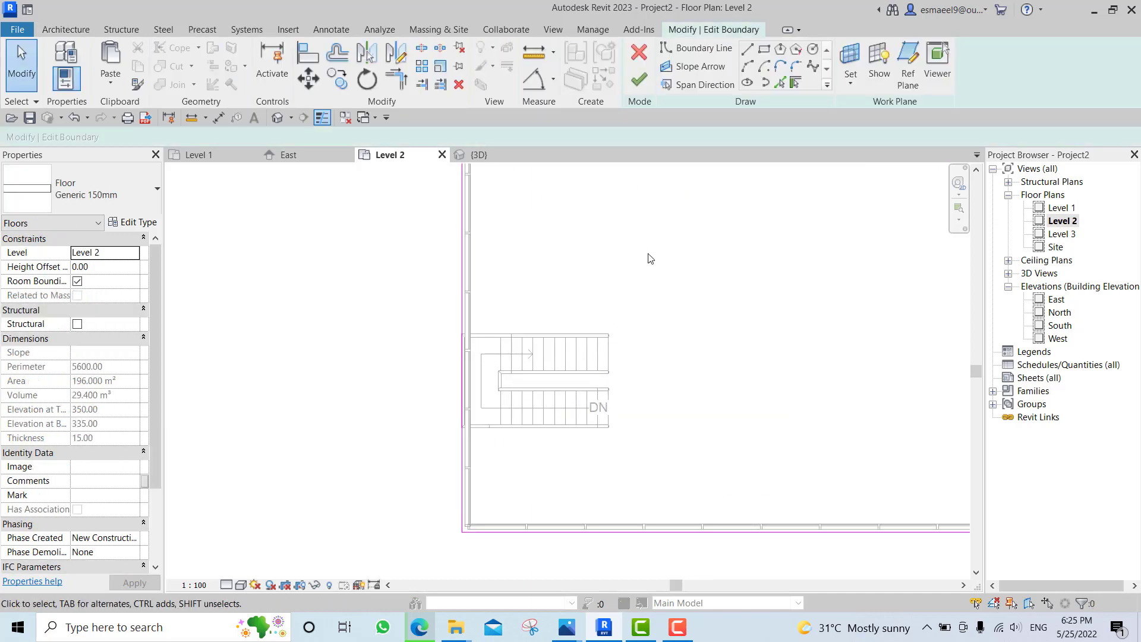
left_click(765, 49)
scroll(633, 362, "up", 2)
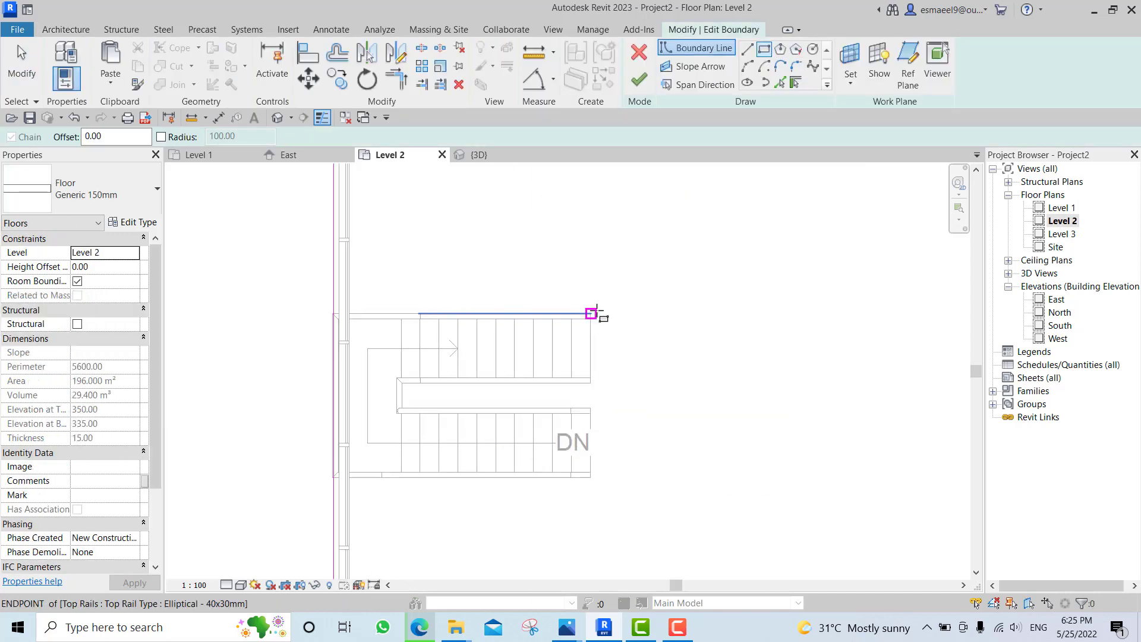
left_click(592, 313)
scroll(419, 463, "up", 5)
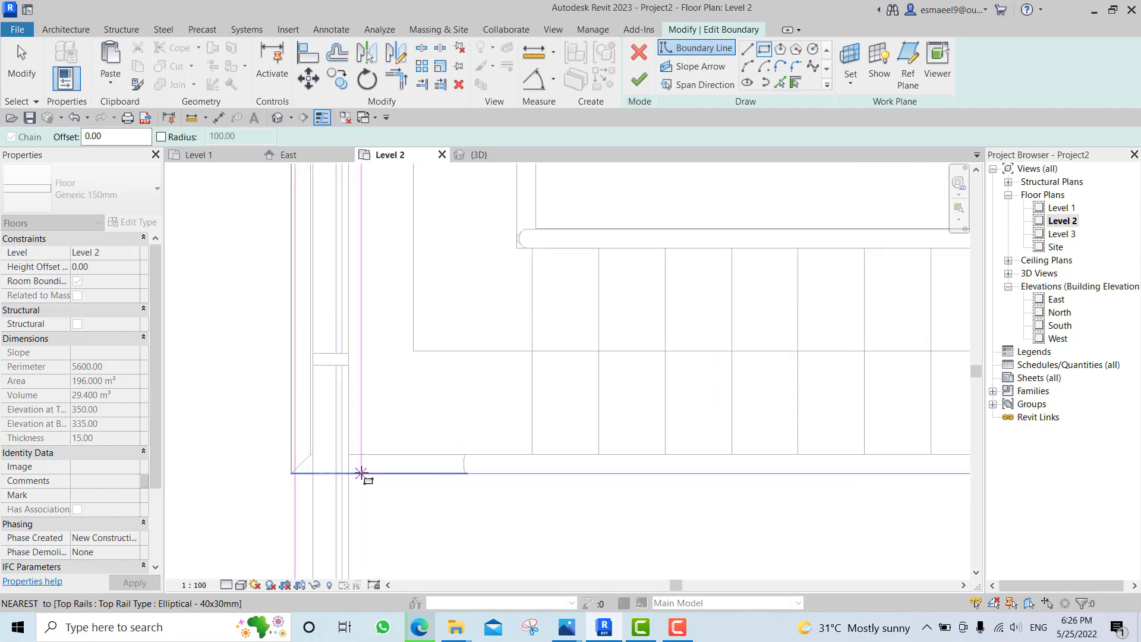
left_click(349, 473)
scroll(583, 257, "down", 3)
left_click(639, 79)
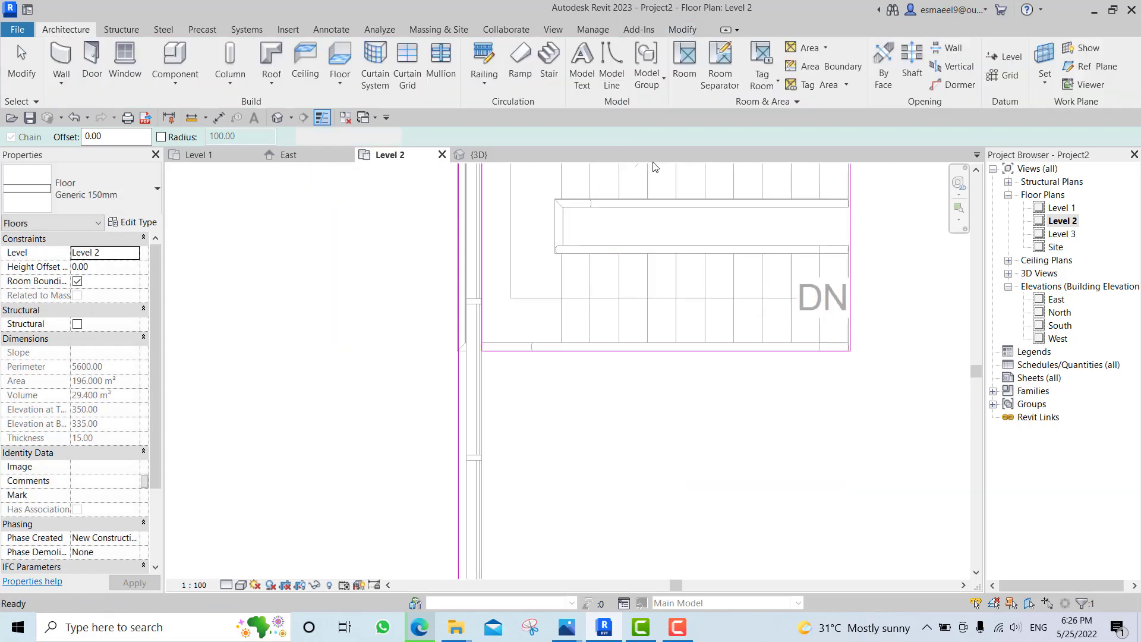
left_click(478, 155)
middle_click_drag(611, 410, 629, 333, "shift")
scroll(629, 321, "up", 2)
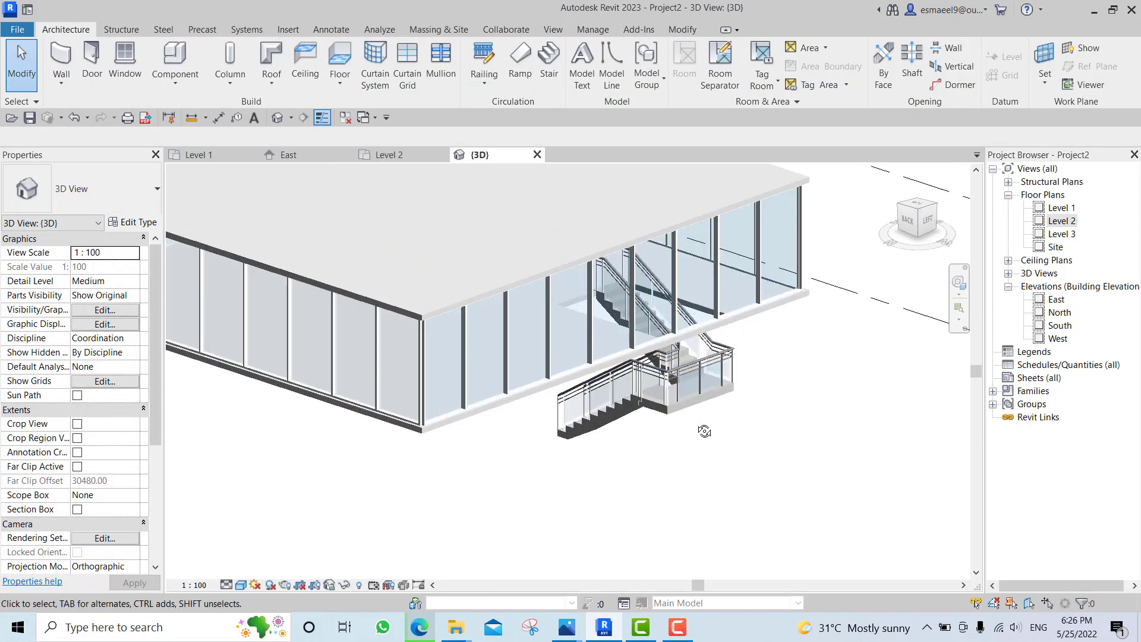
Examine the stair side of the building in 3D and compare it with the reference image in Photos.
middle_click_drag(703, 430, 660, 411, "shift")
scroll(689, 402, "down", 2)
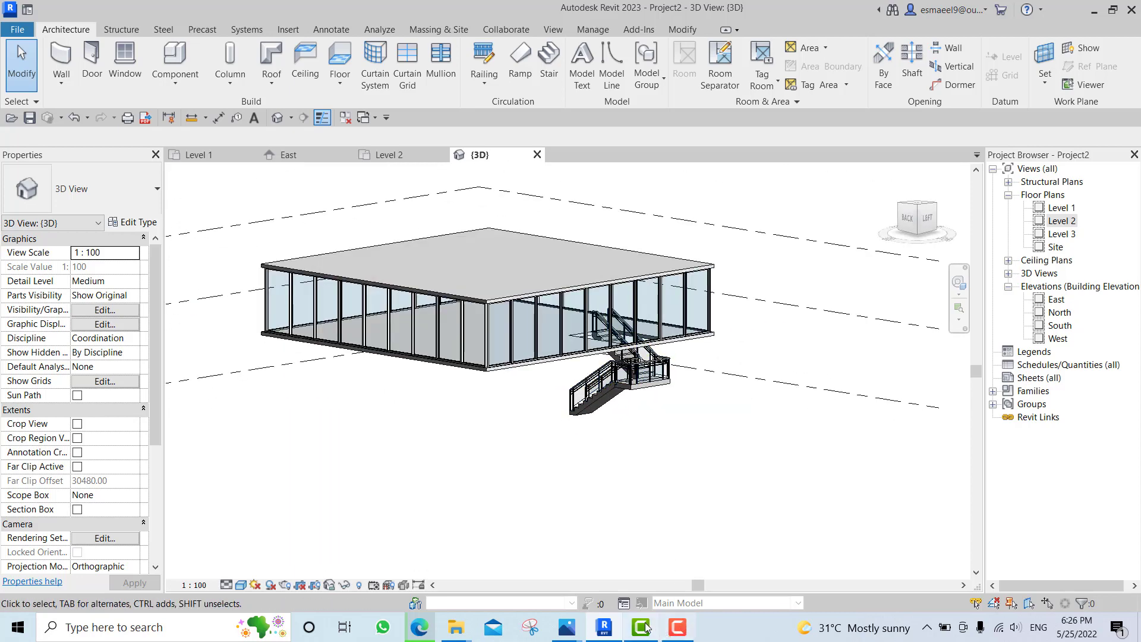
left_click(568, 627)
scroll(707, 341, "up", 3)
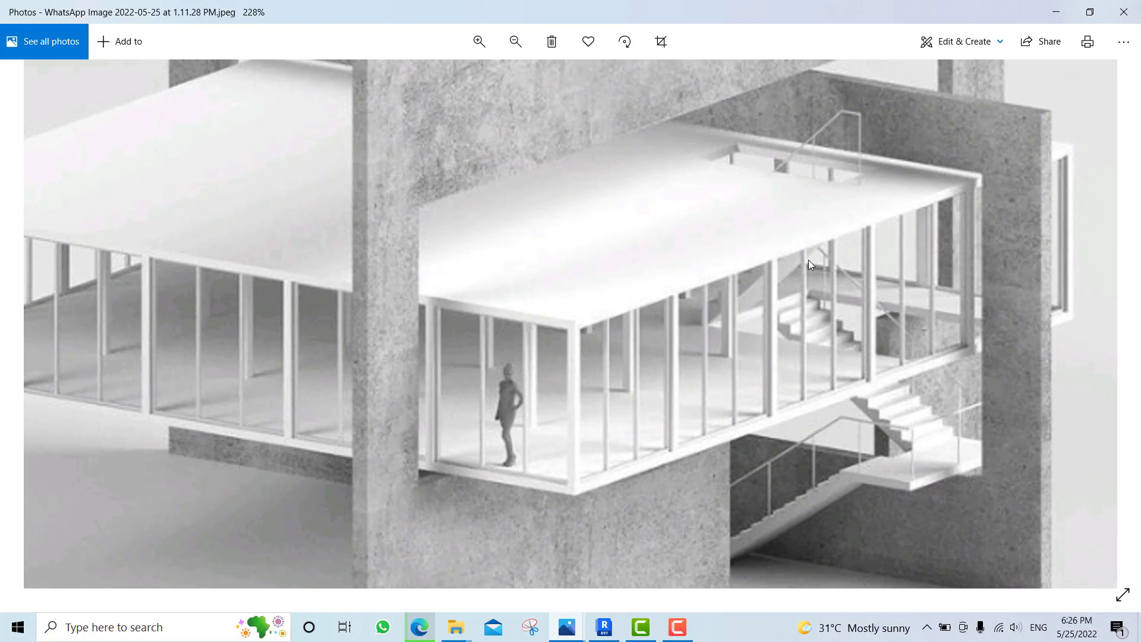
Return to Revit and, on Level 2, sketch a straight 17-riser precast stair run up to Level 3 near the existing stair.
left_click(599, 633)
double_click(1063, 220)
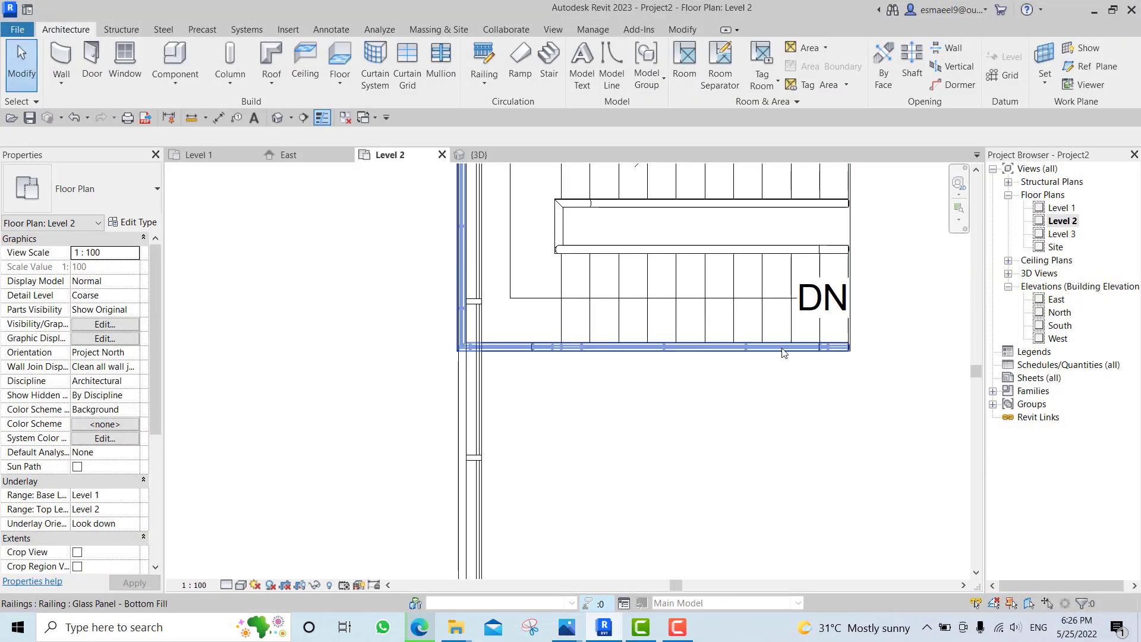
scroll(782, 351, "down", 3)
middle_click_drag(831, 343, 782, 402)
key("s")
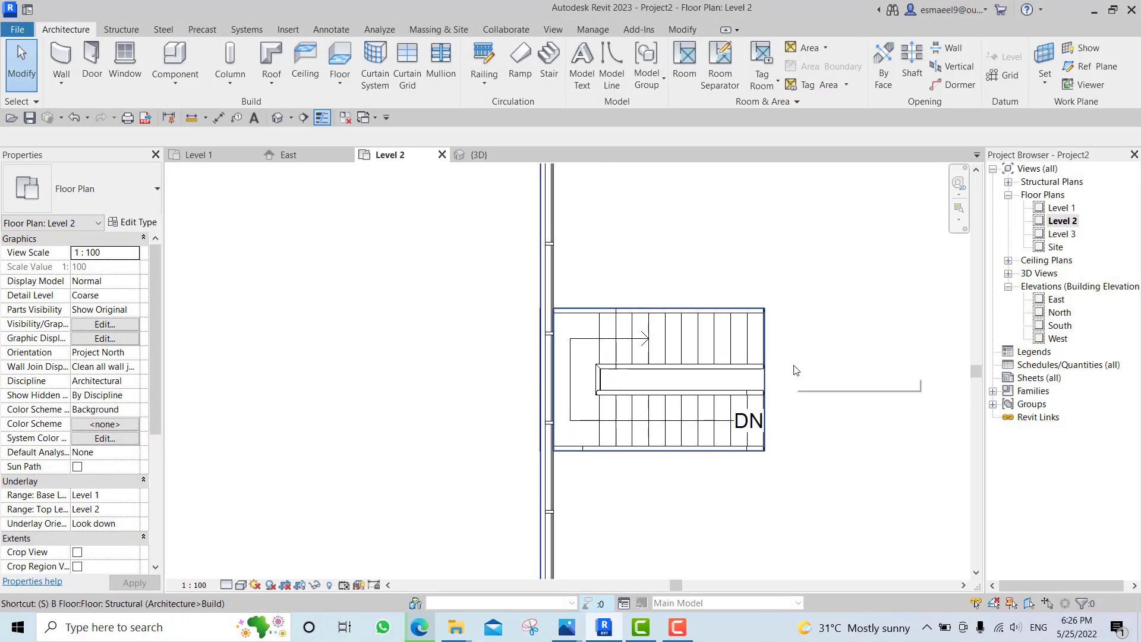
left_click(548, 56)
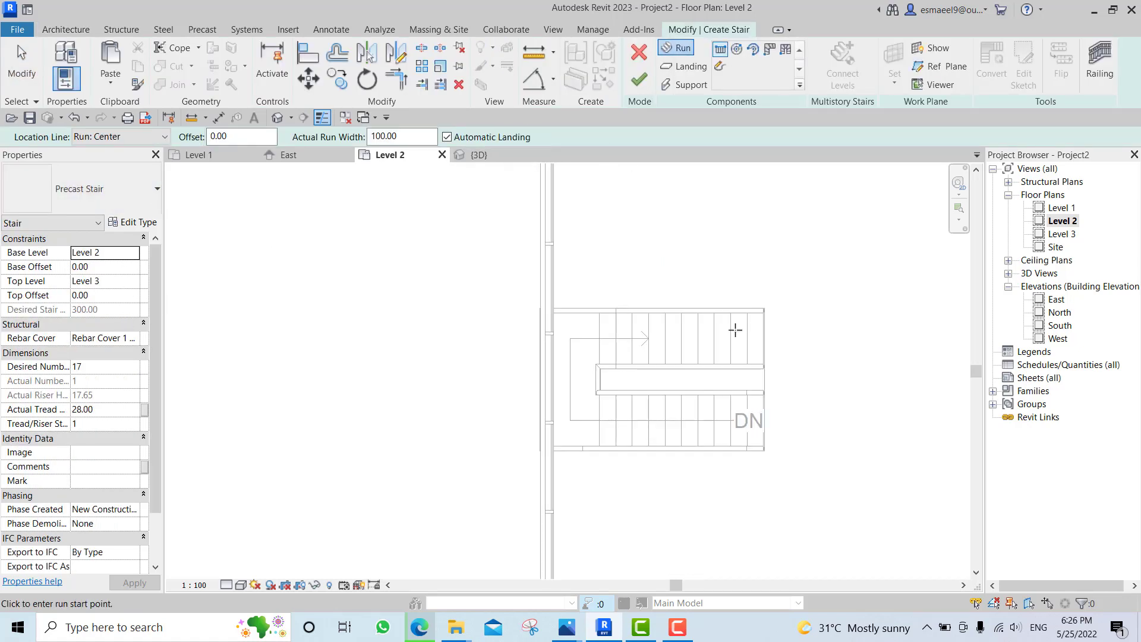
scroll(820, 333, "down", 2)
left_click(820, 308)
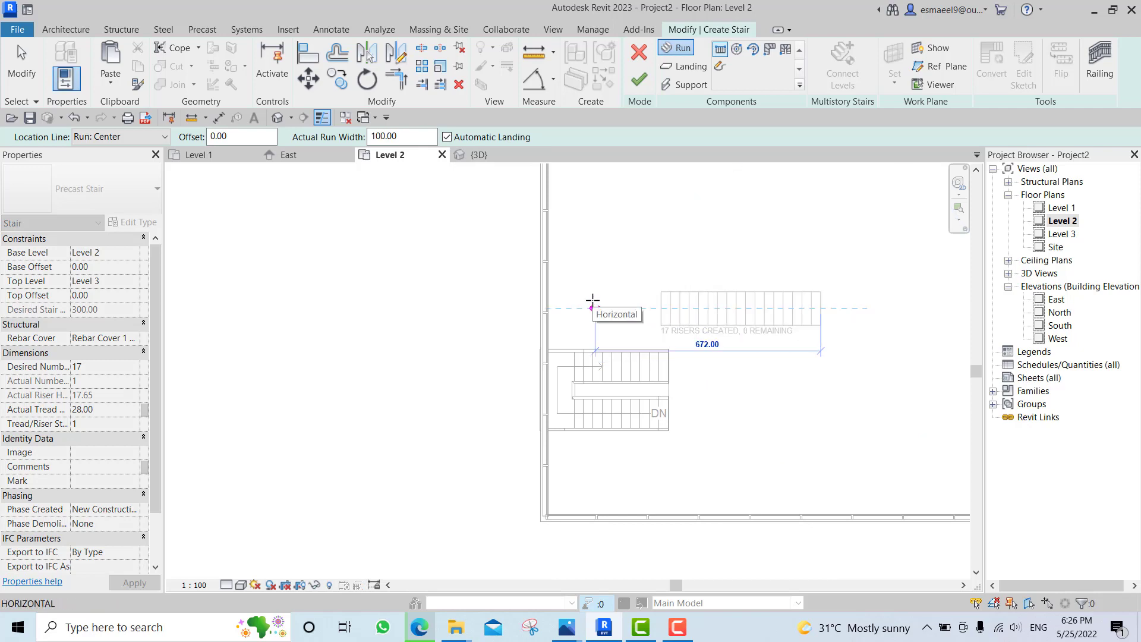
left_click(593, 302)
key("Escape")
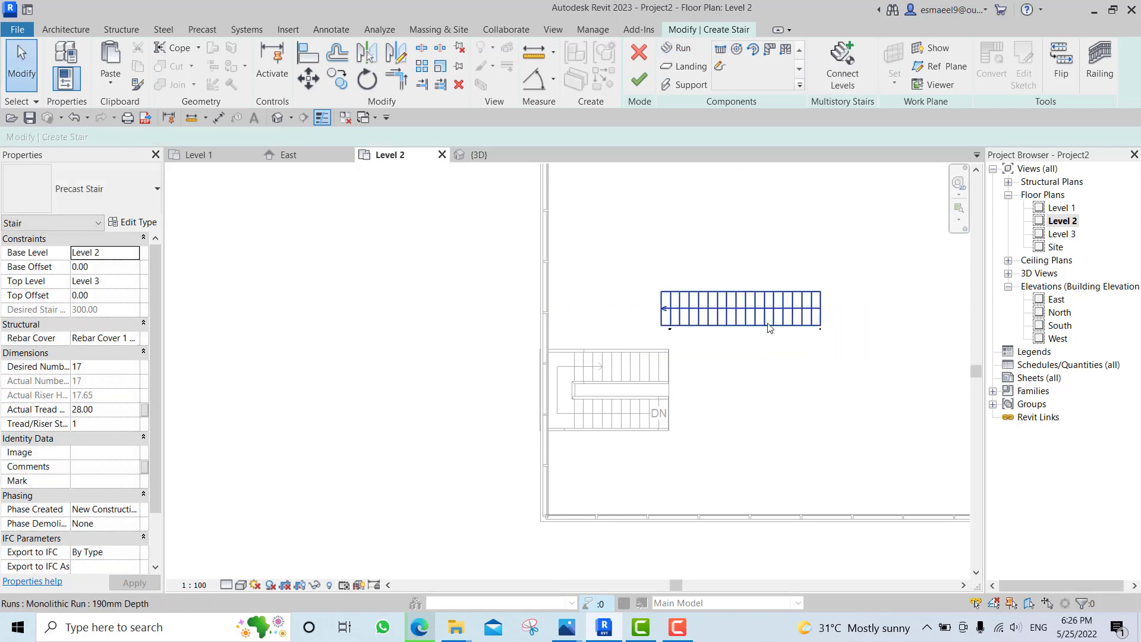
Check in the reference image how the upper stair sits relative to the lower one.
left_click(617, 630)
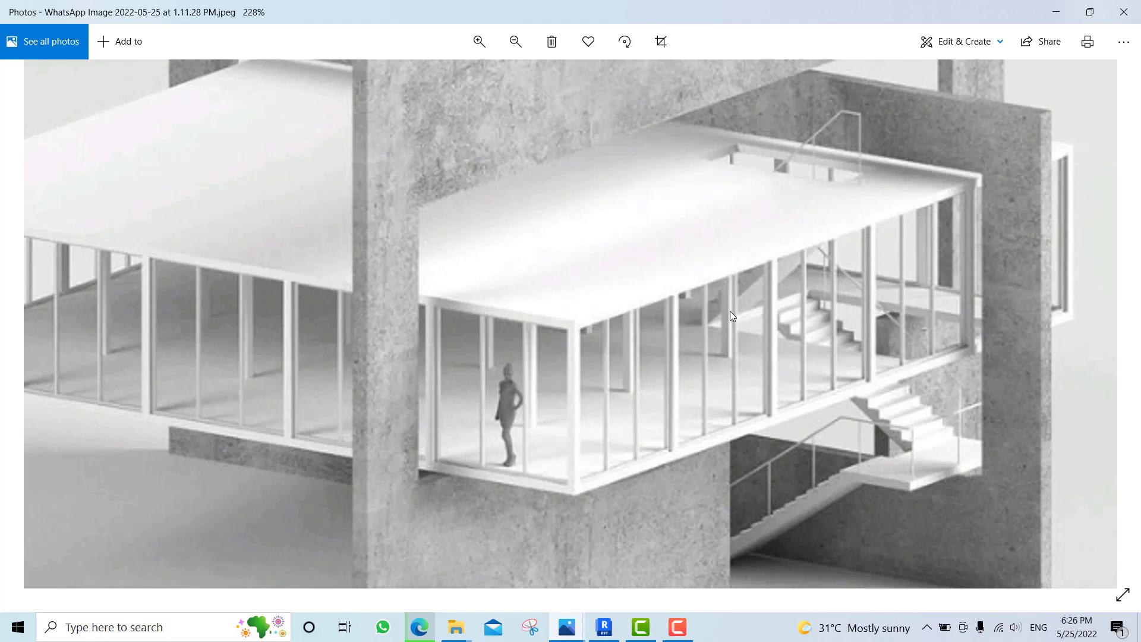
scroll(730, 311, "up", 2)
scroll(733, 308, "down", 2)
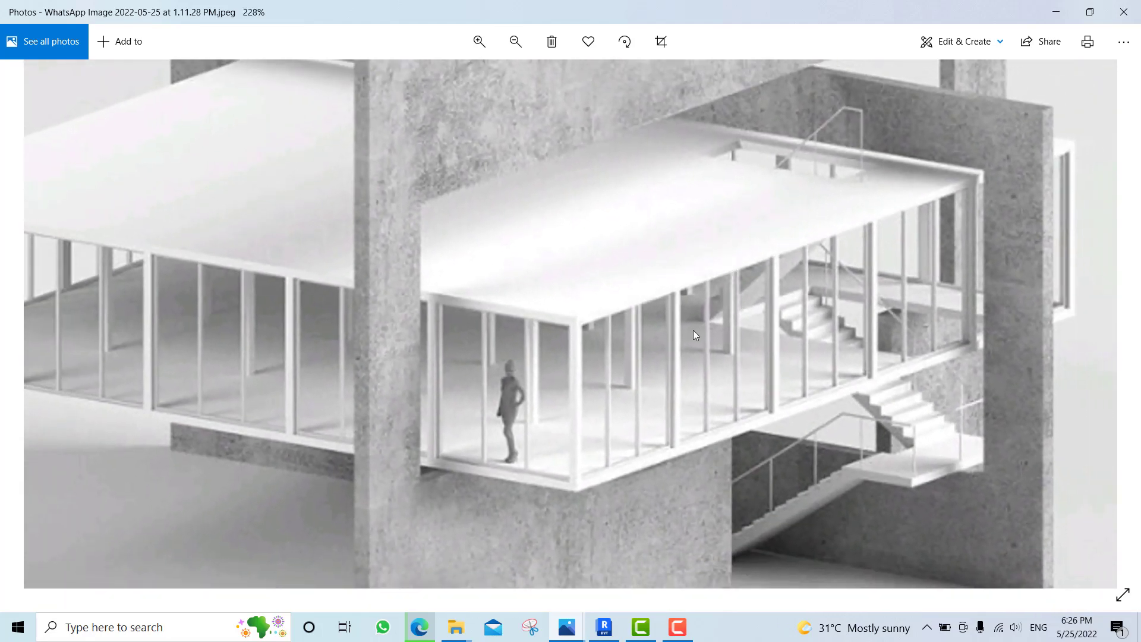
left_click(604, 631)
Move the new stair run so it overlaps the existing stair's upper flight in plan.
scroll(730, 376, "down", 1)
left_click(730, 350)
scroll(732, 358, "up", 2)
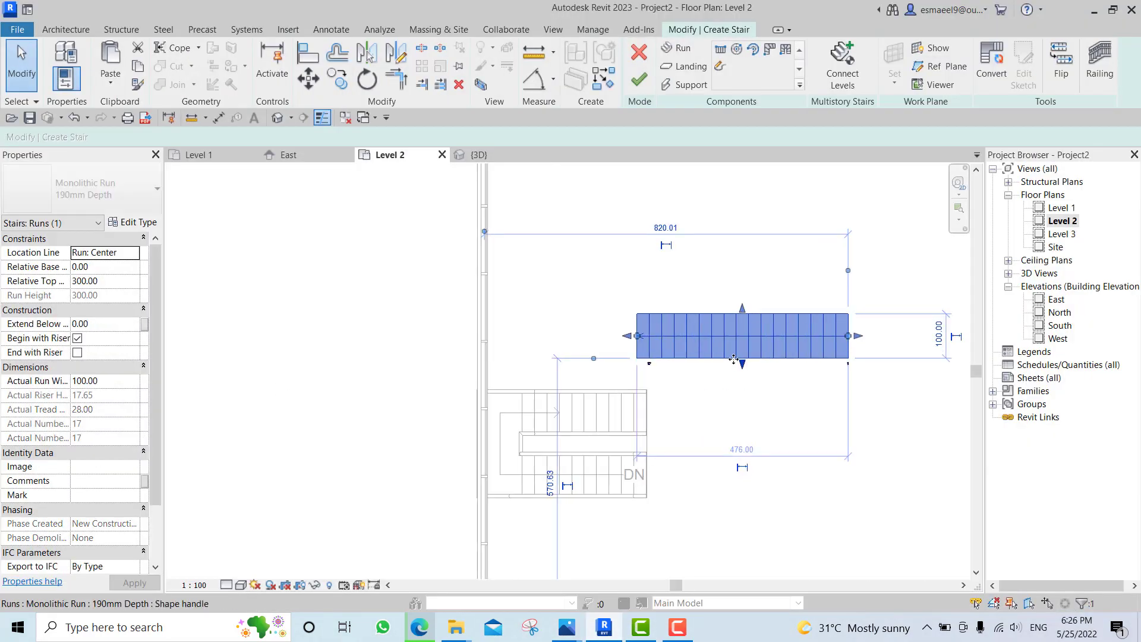
key("m")
key("v")
left_click(848, 313)
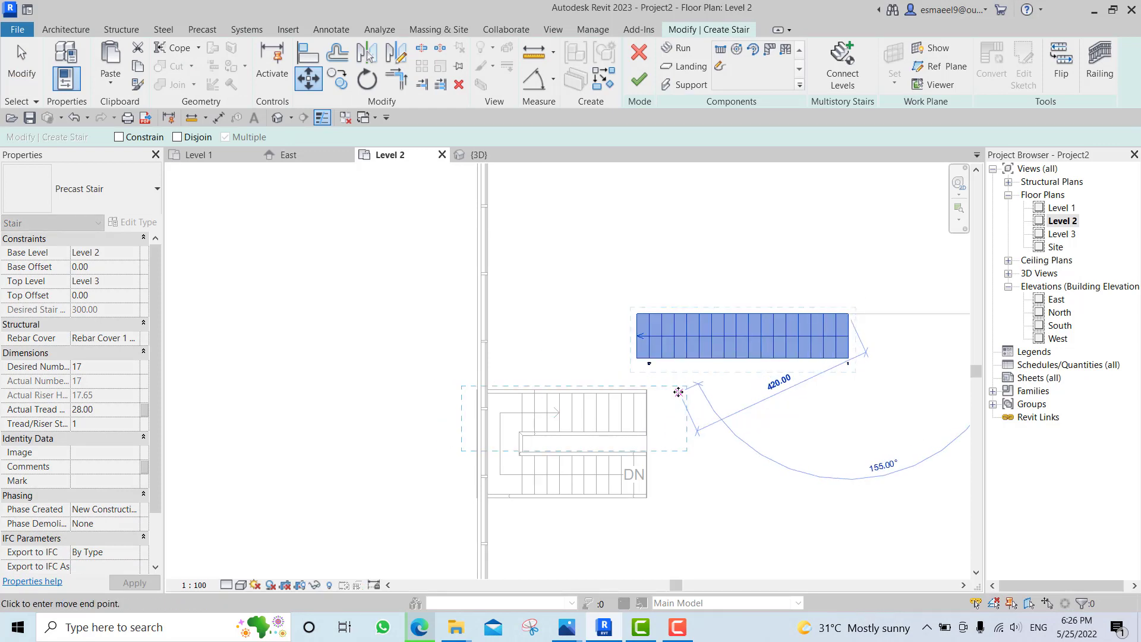
left_click(678, 392)
Nudge the new stair run away from the curtain wall, towards the floor's interior.
middle_click_drag(651, 376, 663, 357)
key("Right")
key("Right")
key("Right")
key("Right")
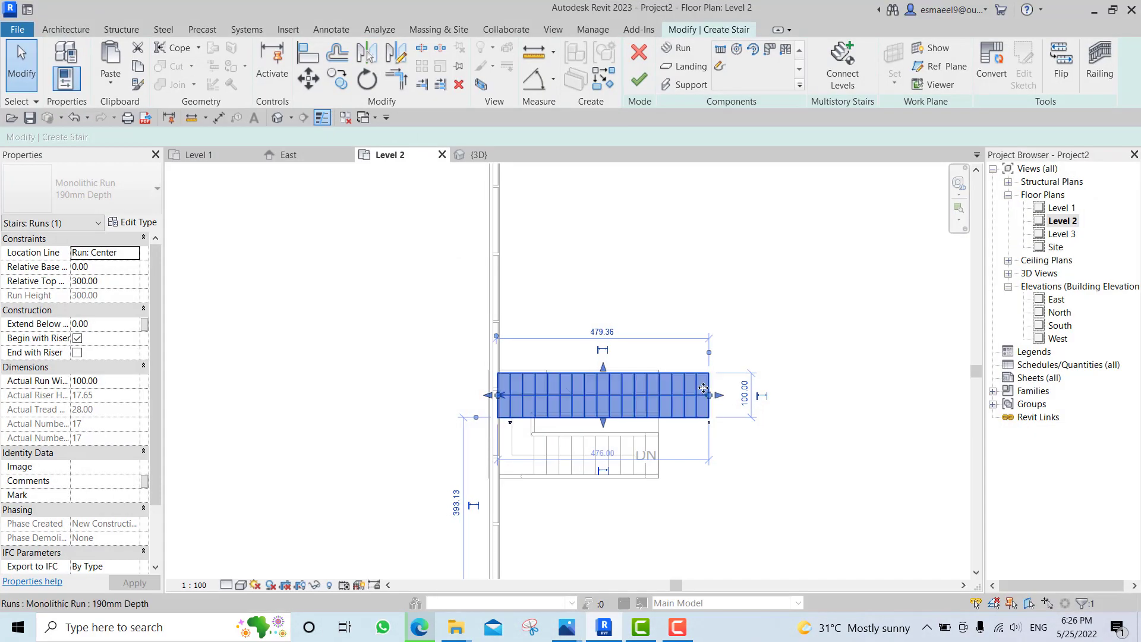
key("Right")
key("Right")
key("Right")
key("Right")
key("Right")
key("Right")
key("Right")
key("Right")
key("Right")
key("Right")
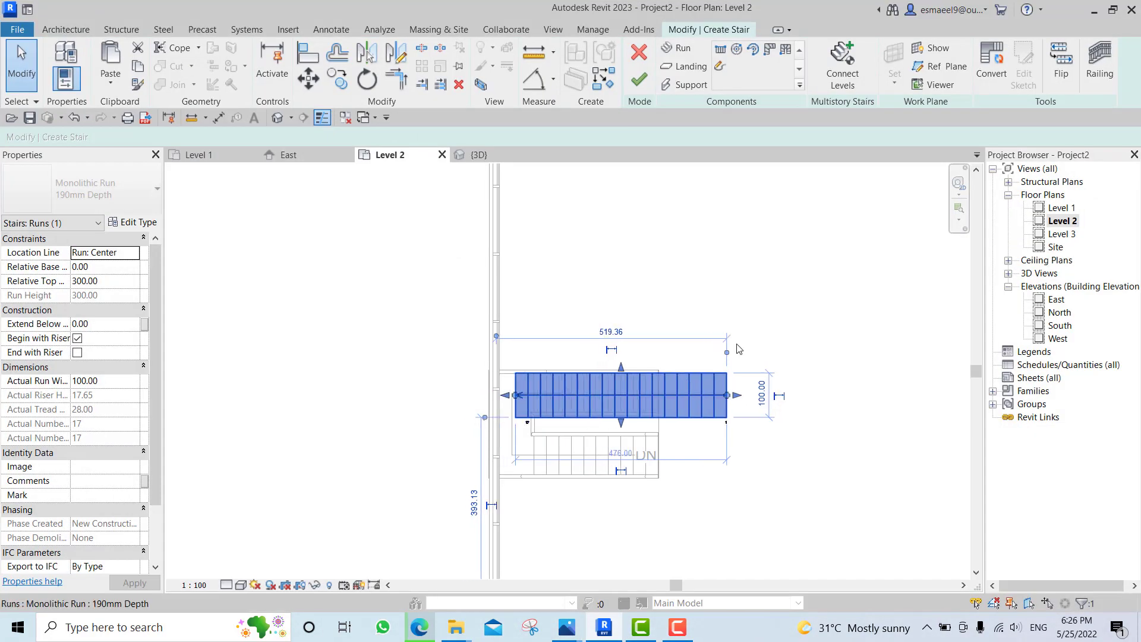
left_click_drag(740, 338, 748, 336)
left_click(763, 319)
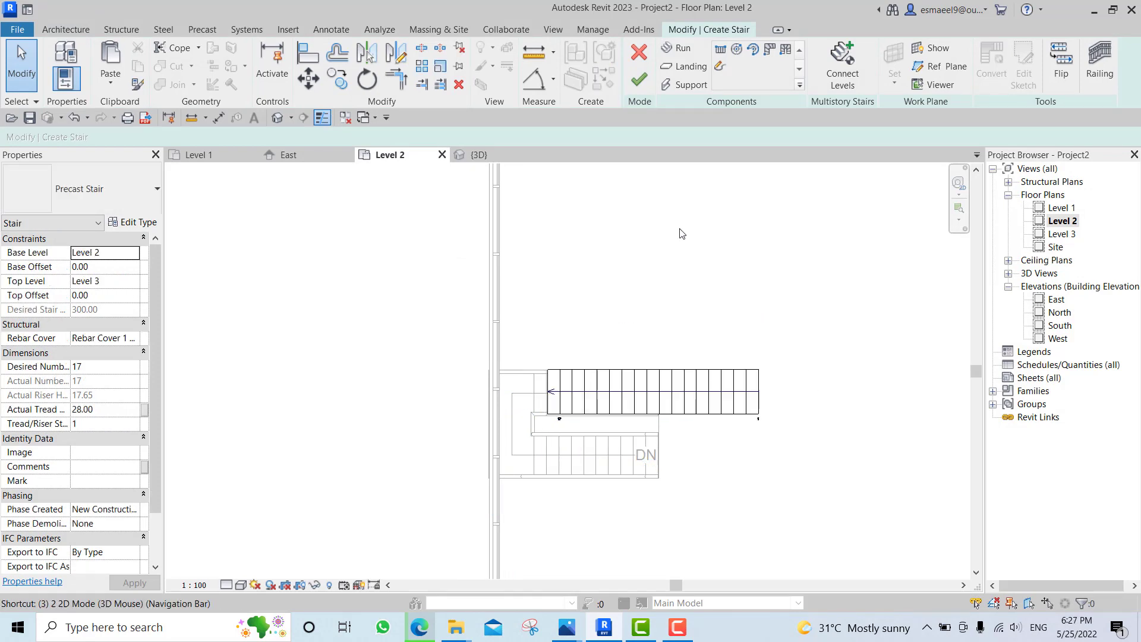
Inspect the new stair run in 3D against the existing stair and the upper slab.
key("ctrl+Tab")
middle_click_drag(642, 348, 609, 240, "shift")
scroll(584, 338, "up", 3)
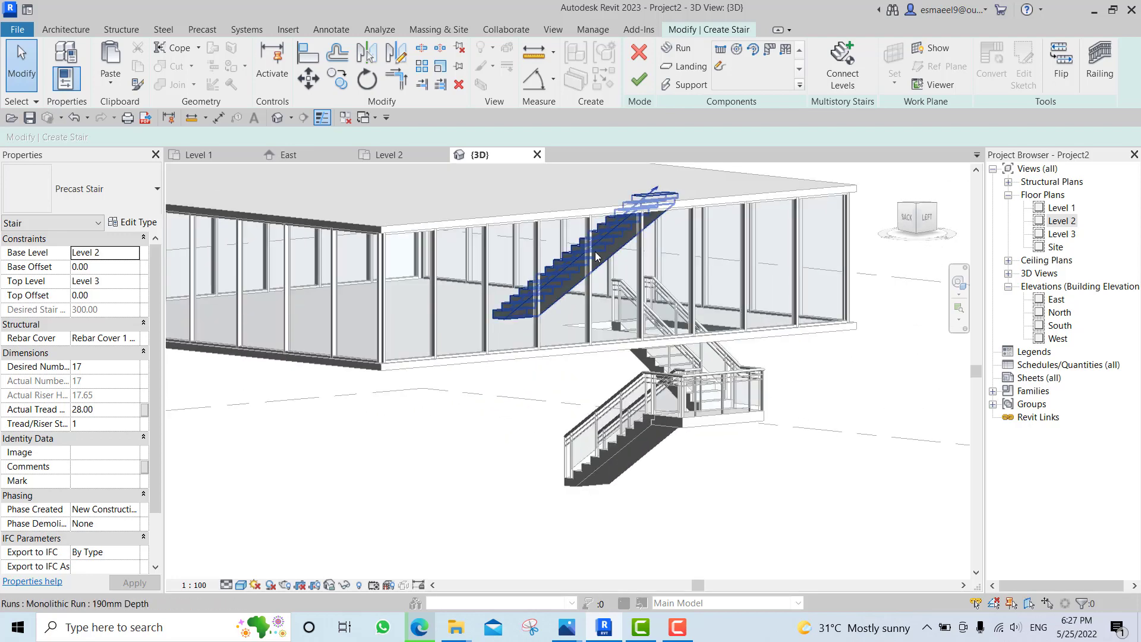
scroll(594, 318, "up", 3)
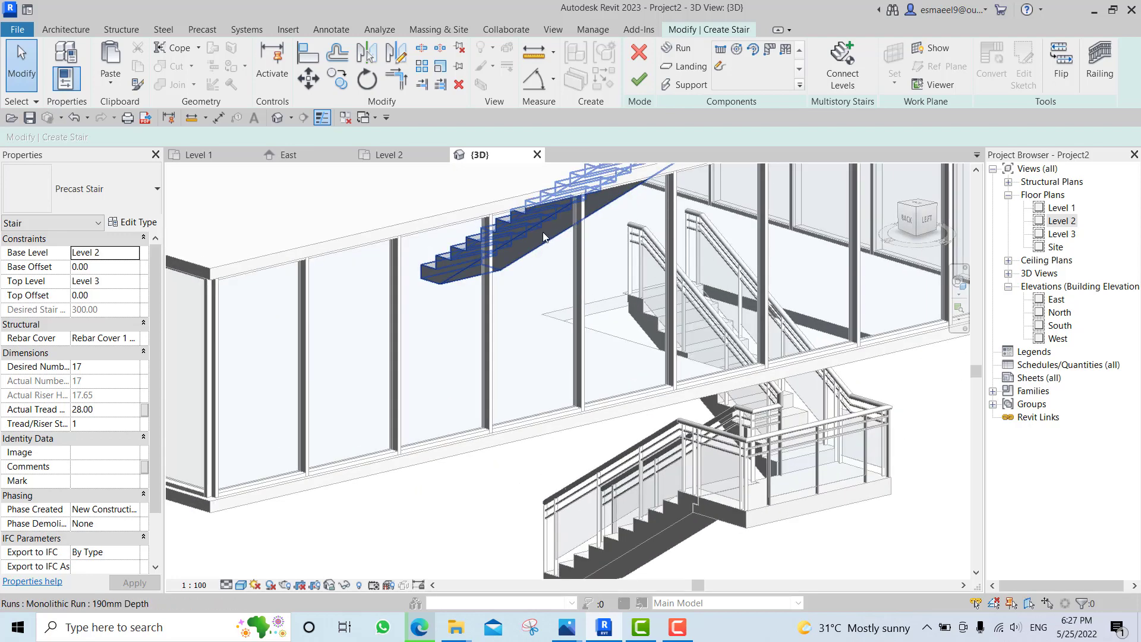
Review the new run's type properties, including its monolithic material, tread and riser settings.
left_click(545, 221)
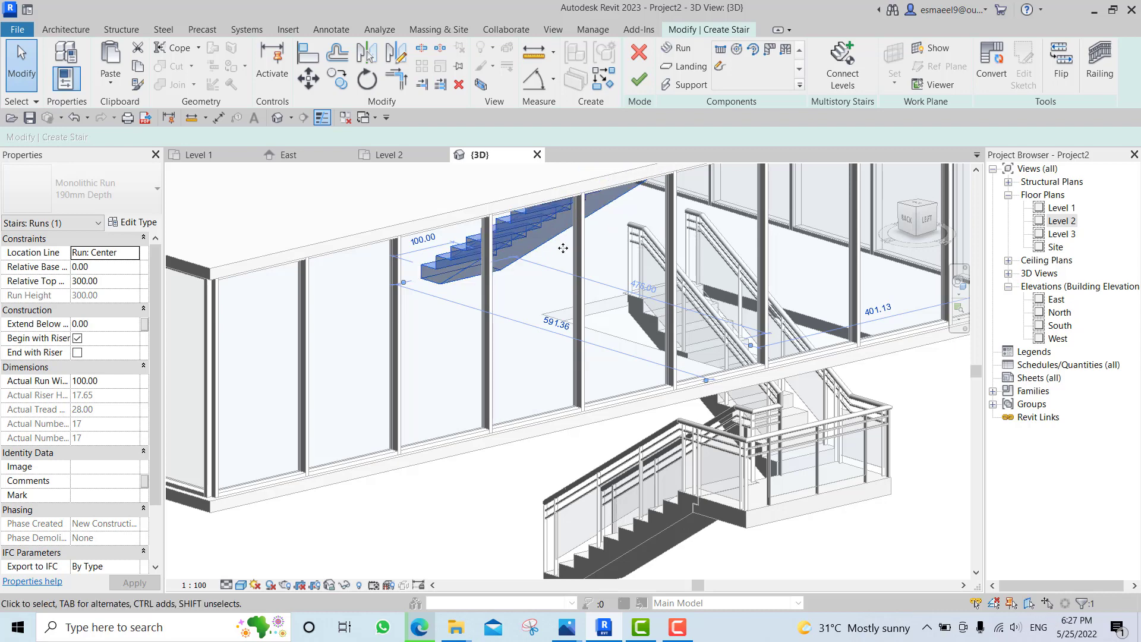
middle_click_drag(572, 270, 562, 333)
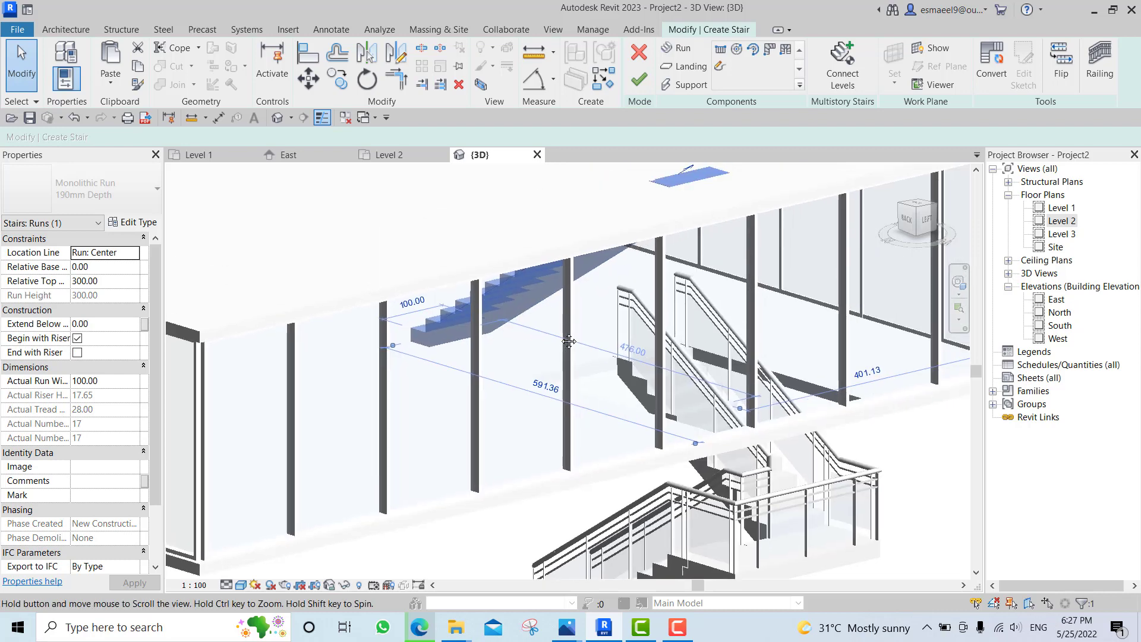
left_click(136, 222)
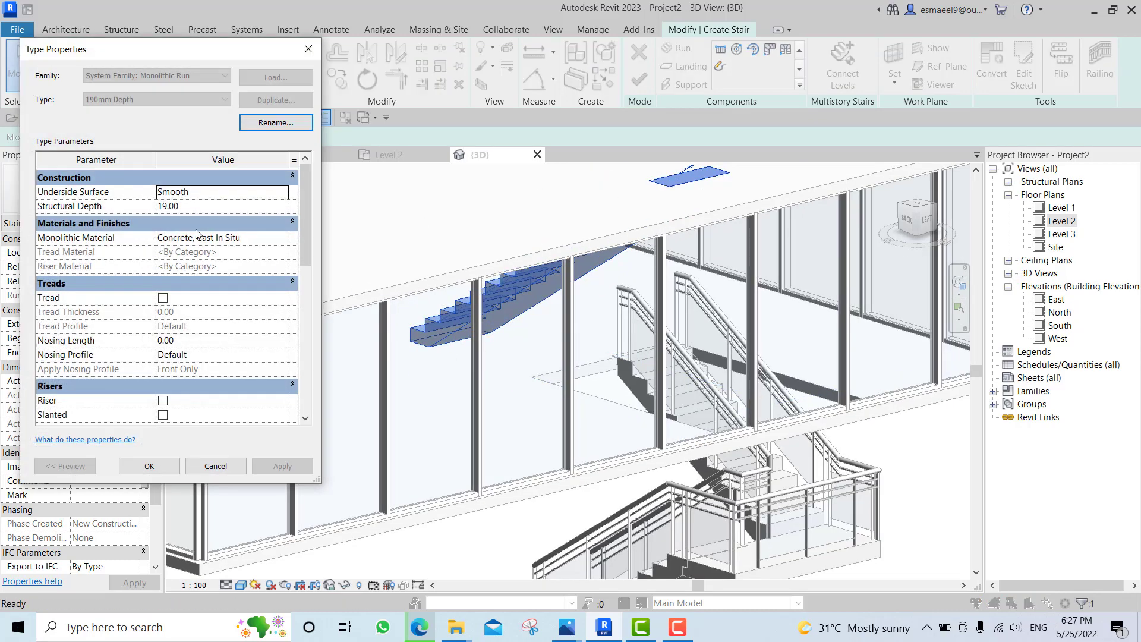
left_click(283, 237)
left_click(283, 238)
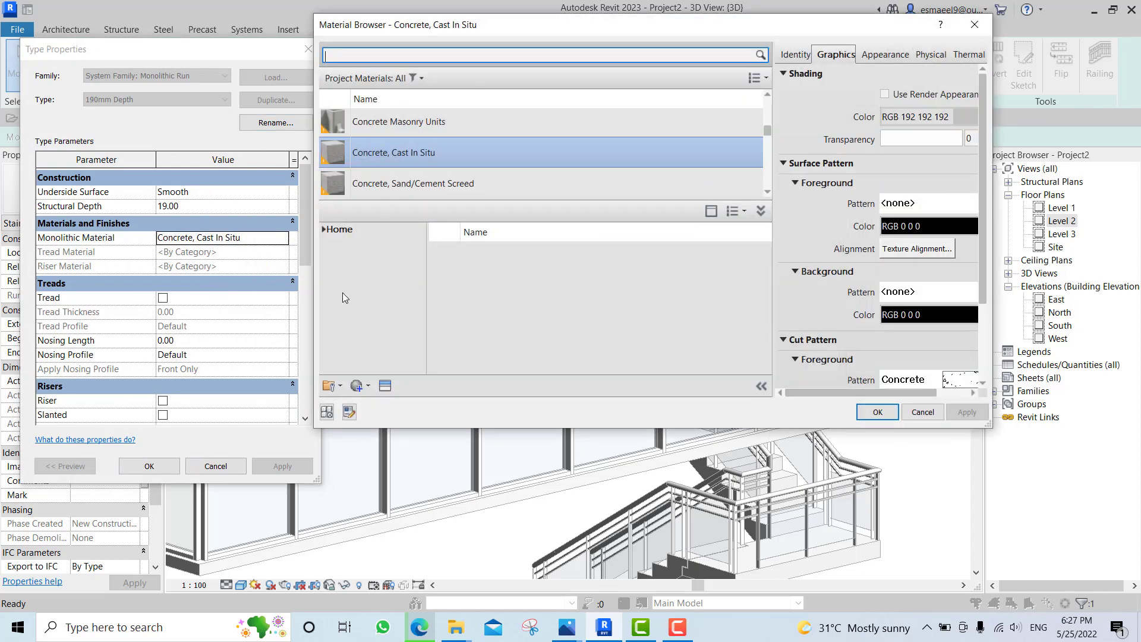
left_click(974, 25)
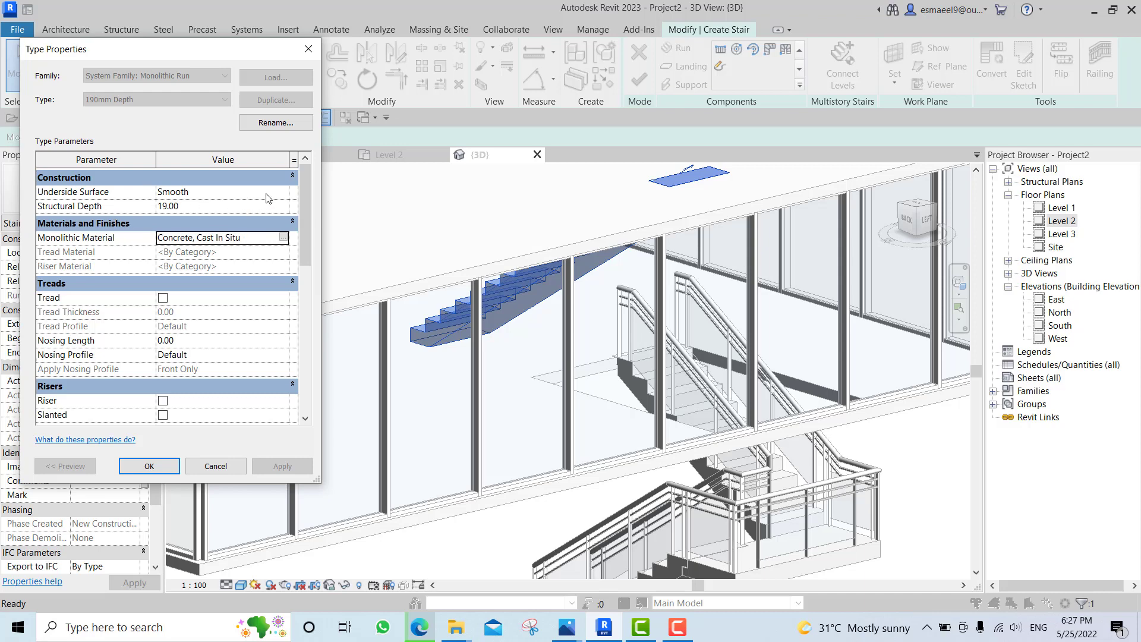
key("Return")
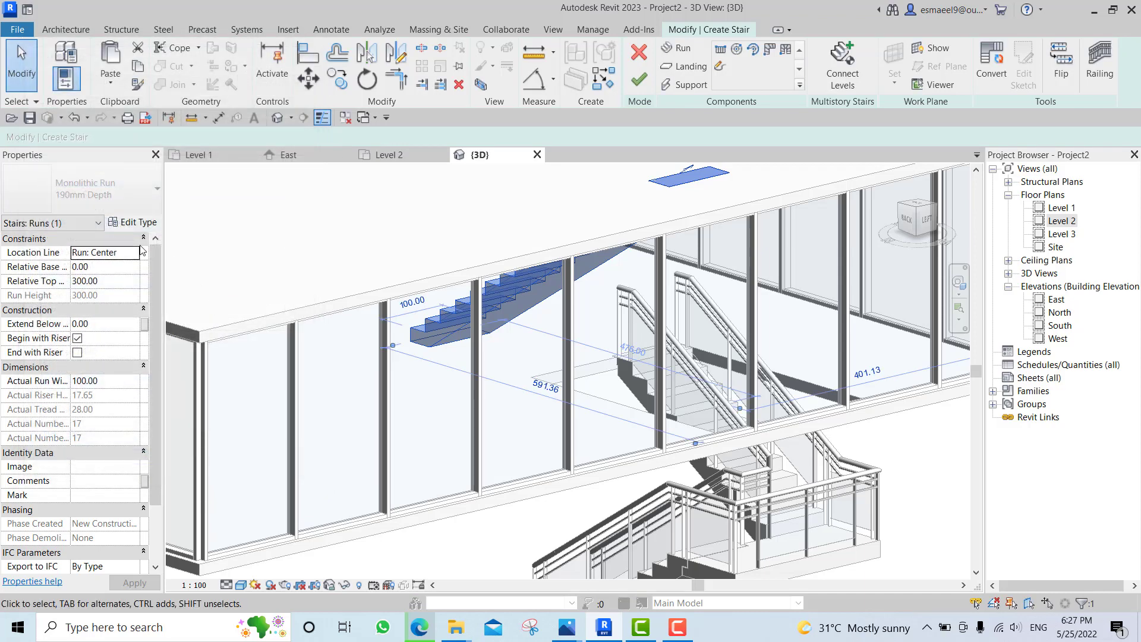
left_click(143, 224)
scroll(179, 302, "down", 3)
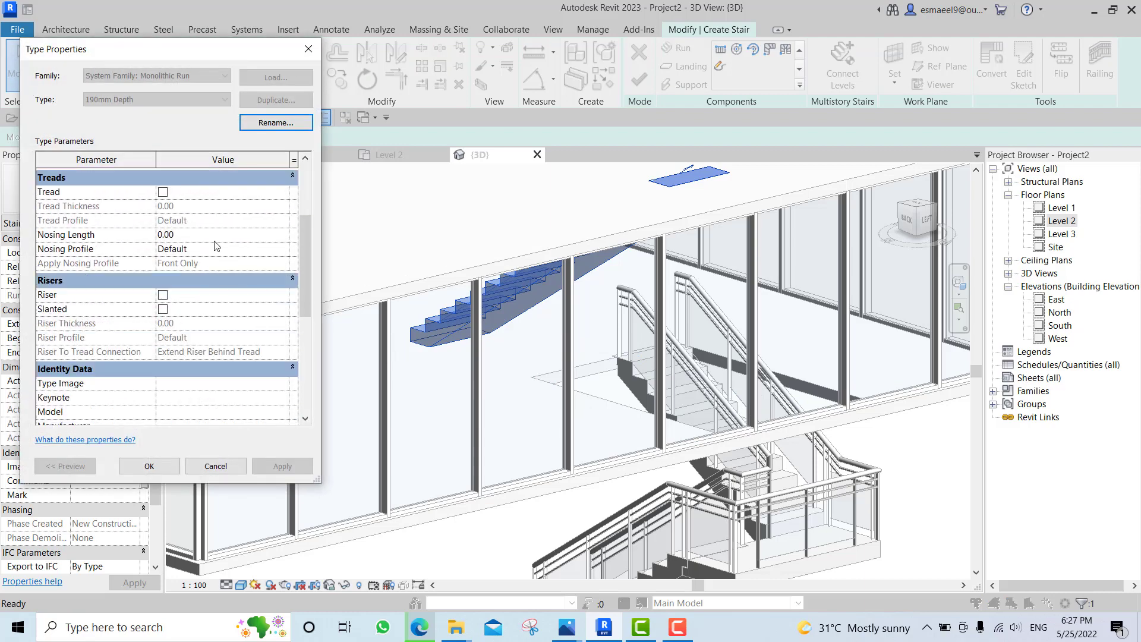
key("Escape")
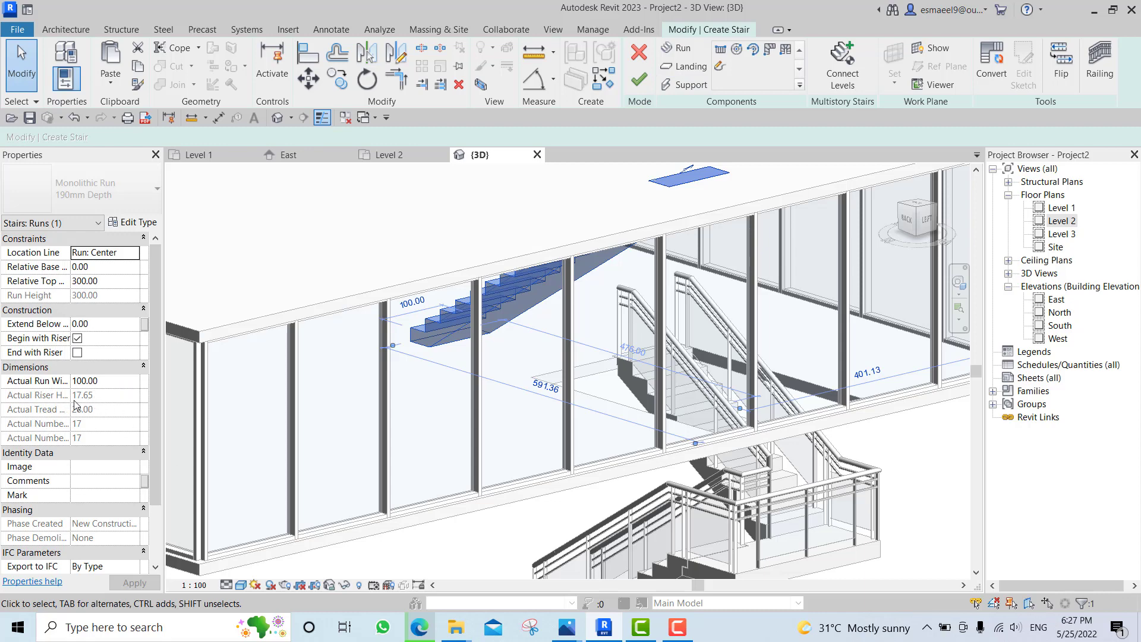
Remove the new stair run, recheck the plan and the reference image, and leave stair editing without keeping a second stair.
scroll(572, 333, "down", 3)
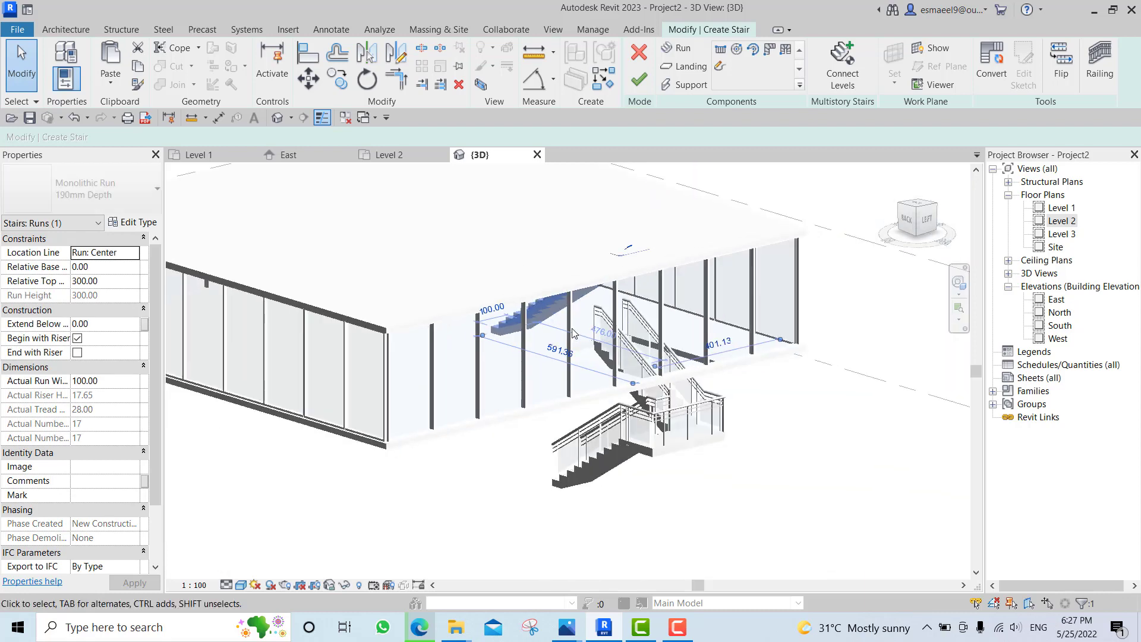
left_click(648, 255)
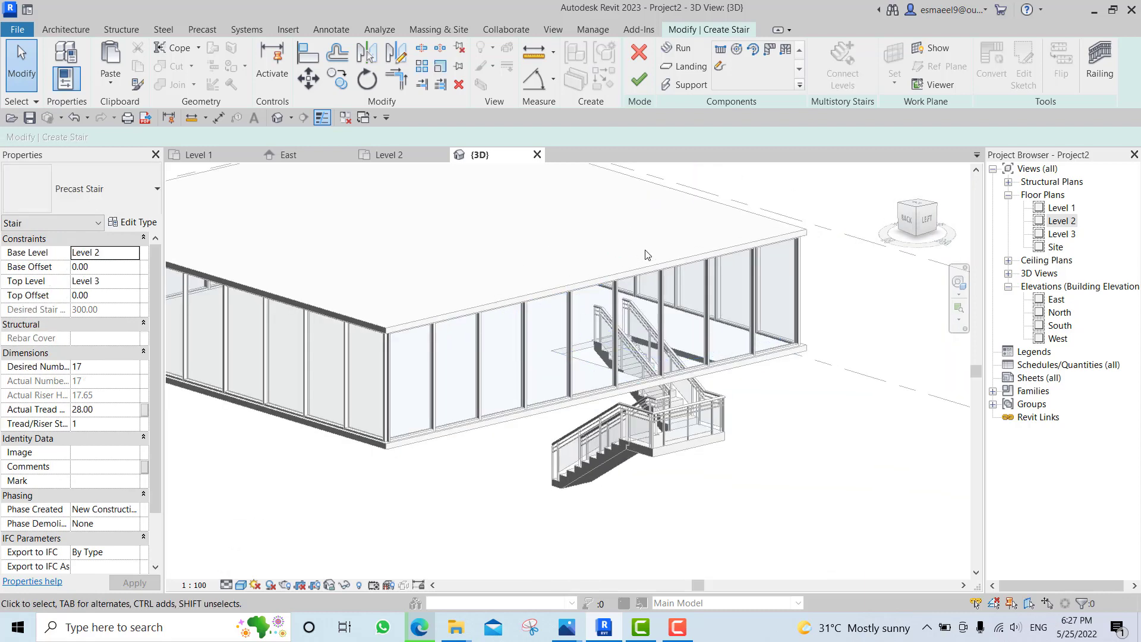
double_click(1063, 221)
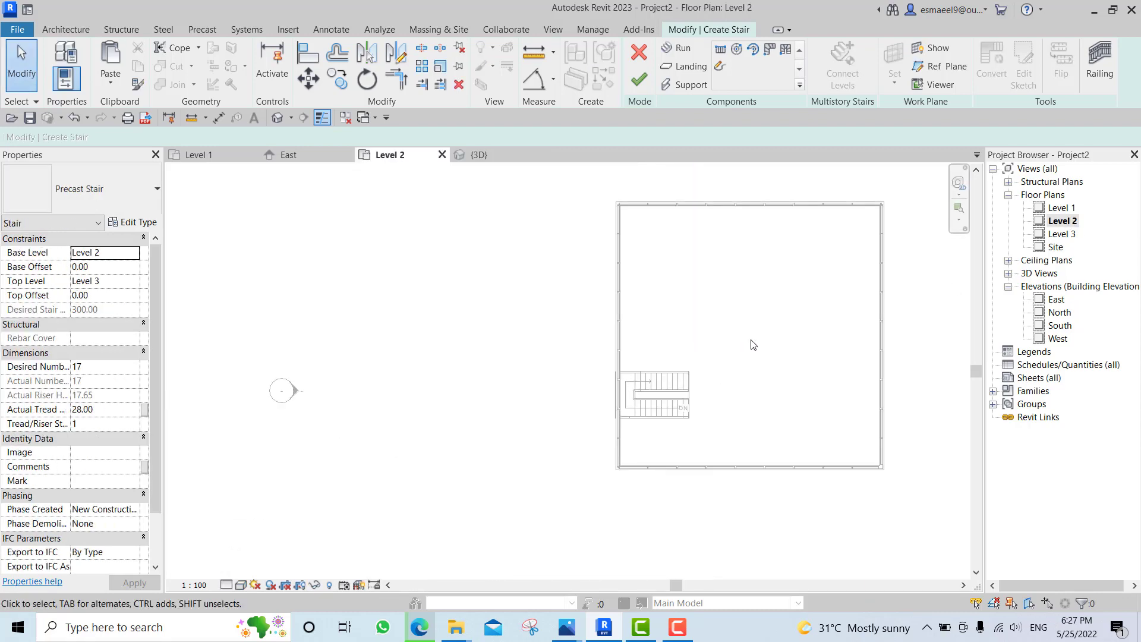
left_click(605, 627)
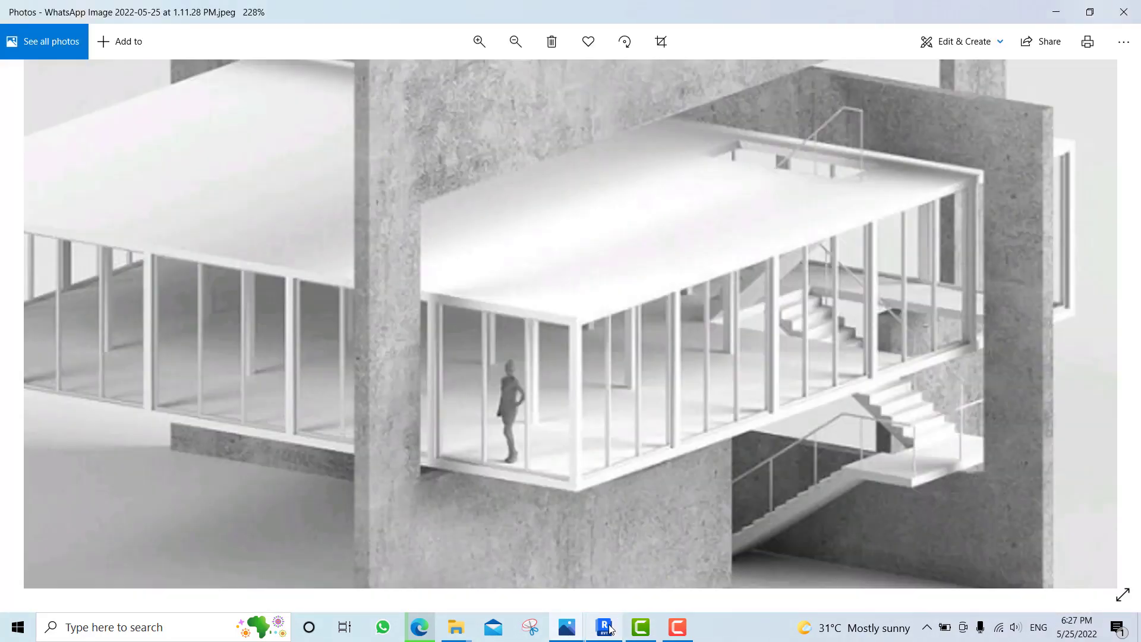
left_click(605, 627)
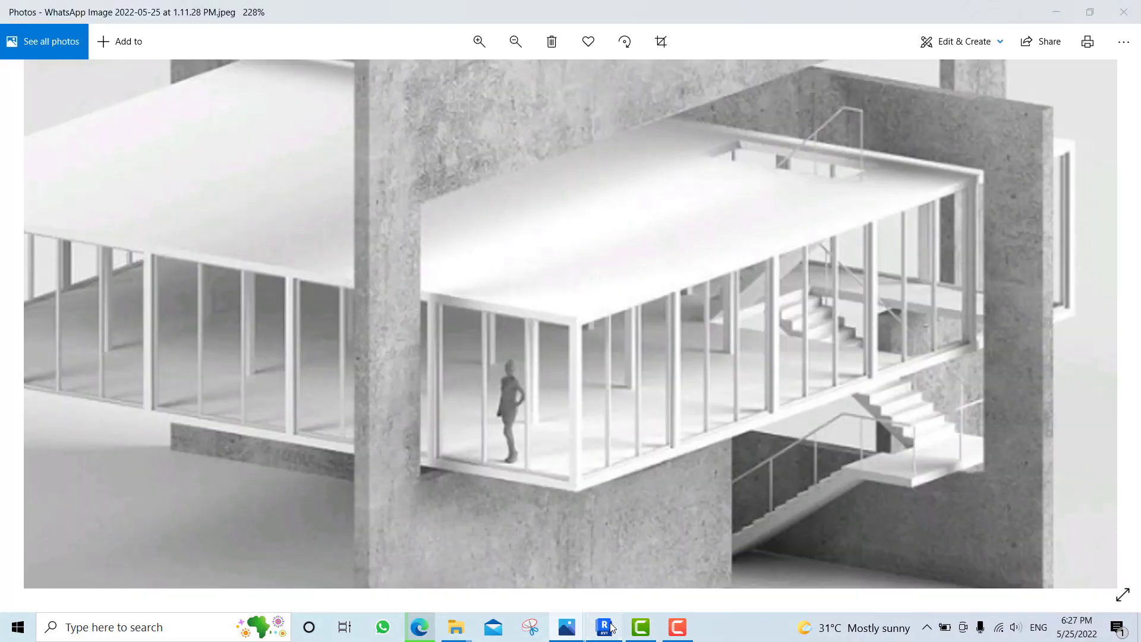
left_click(639, 53)
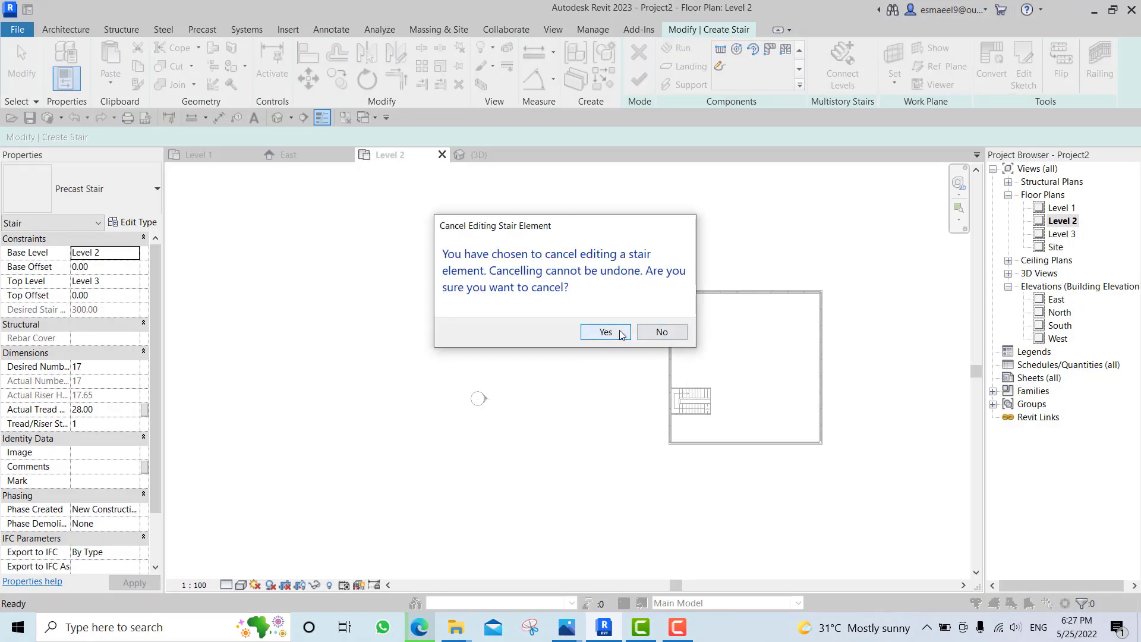
left_click(658, 331)
left_click(639, 79)
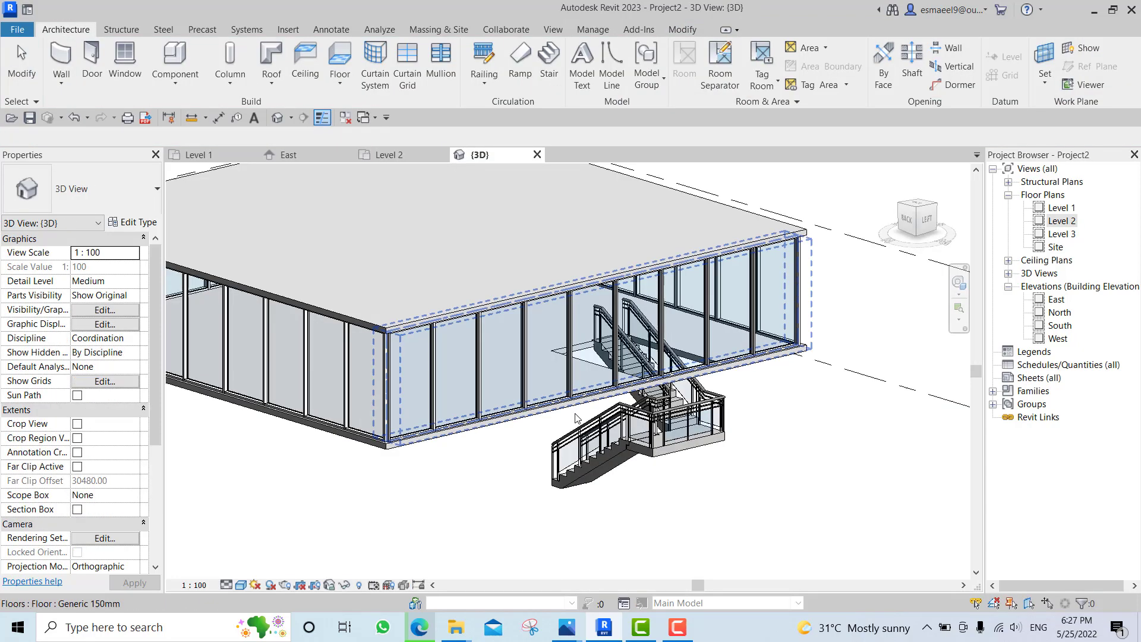
Compare the whole 3D model with the full reference image, looking at the concrete frame walls.
scroll(575, 419, "down", 3)
middle_click_drag(575, 419, 624, 416, "shift")
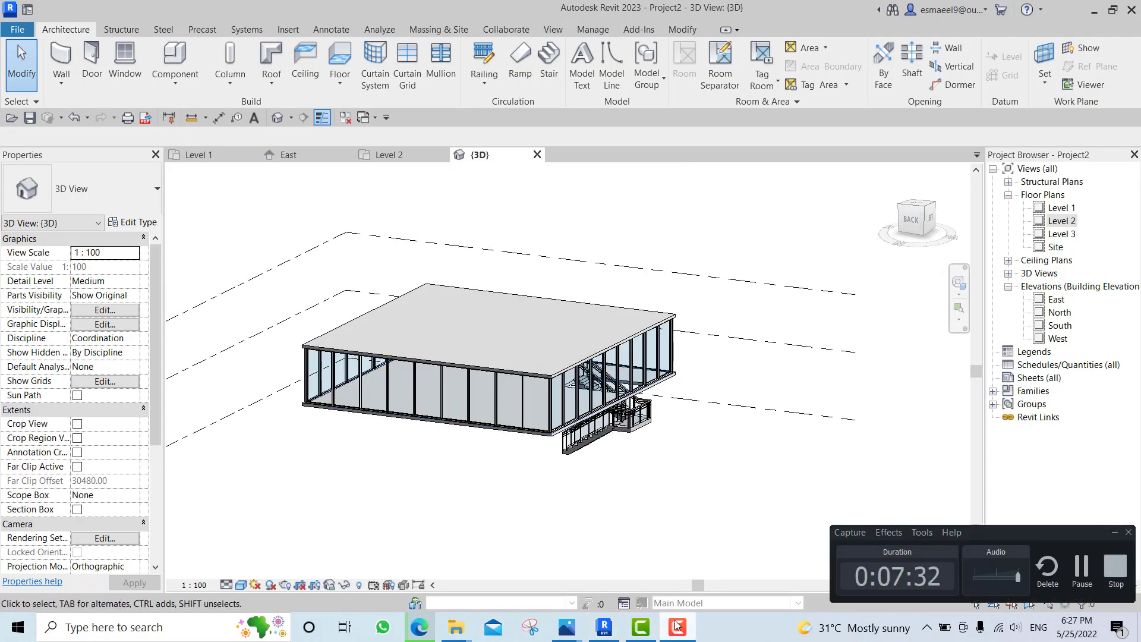
left_click(607, 628)
scroll(760, 369, "down", 5)
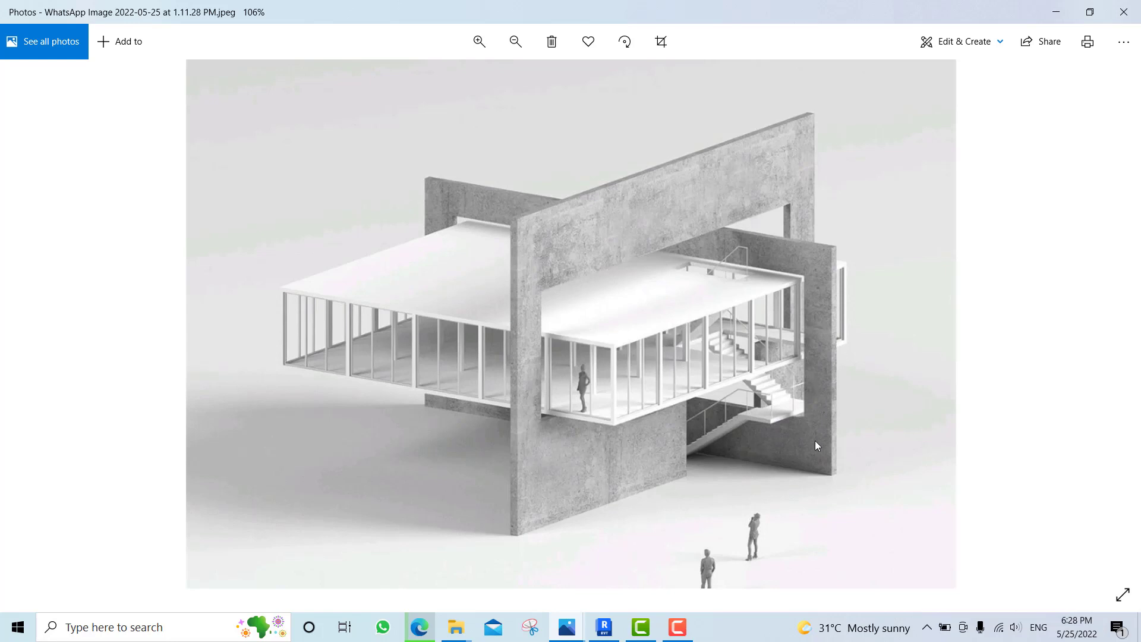
In the Level 1 floor plan, start a new wall using the Basic Wall type Generic - 300mm.
left_click(604, 628)
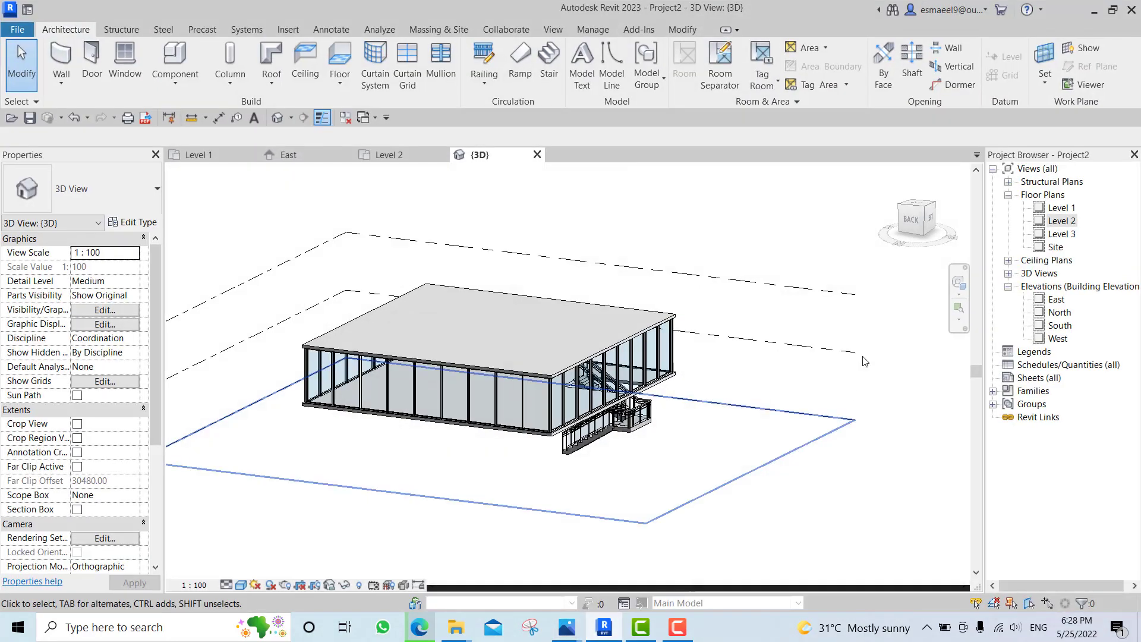
double_click(1053, 209)
scroll(536, 414, "down", 2)
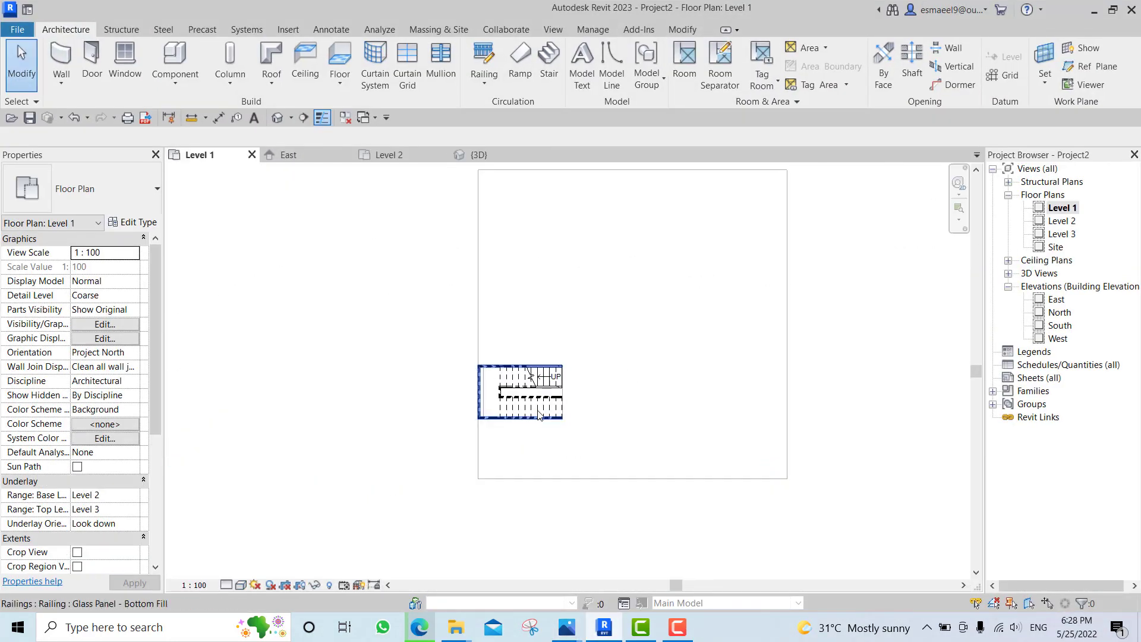
left_click(61, 63)
left_click(84, 188)
scroll(106, 345, "up", 5)
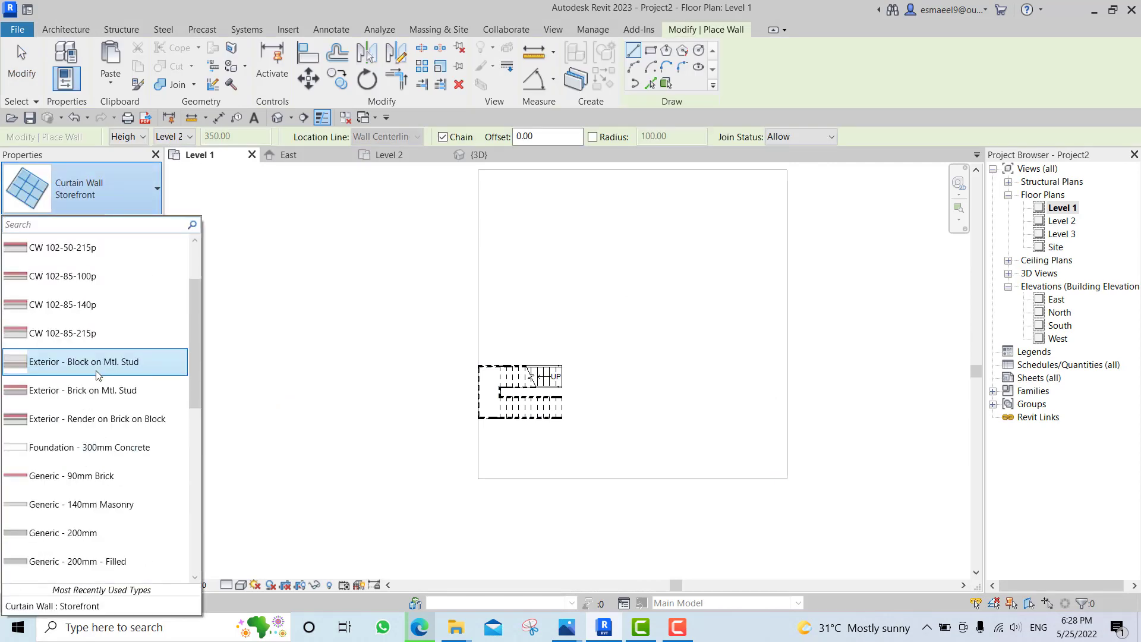
scroll(129, 404, "down", 5)
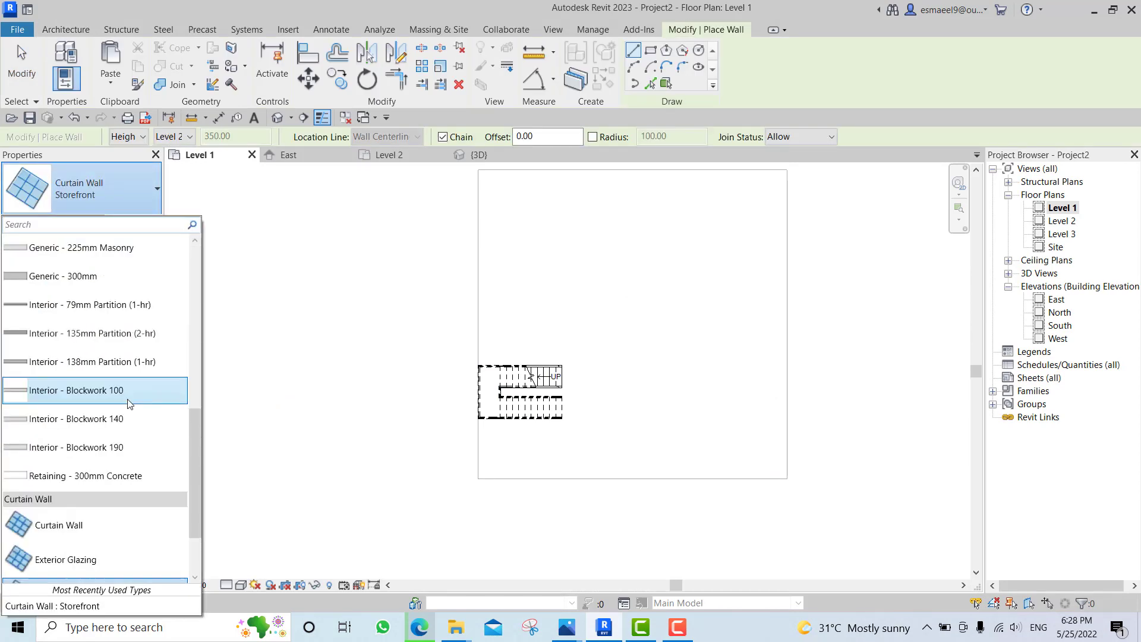
scroll(101, 367, "up", 1)
left_click(92, 368)
scroll(415, 374, "up", 2)
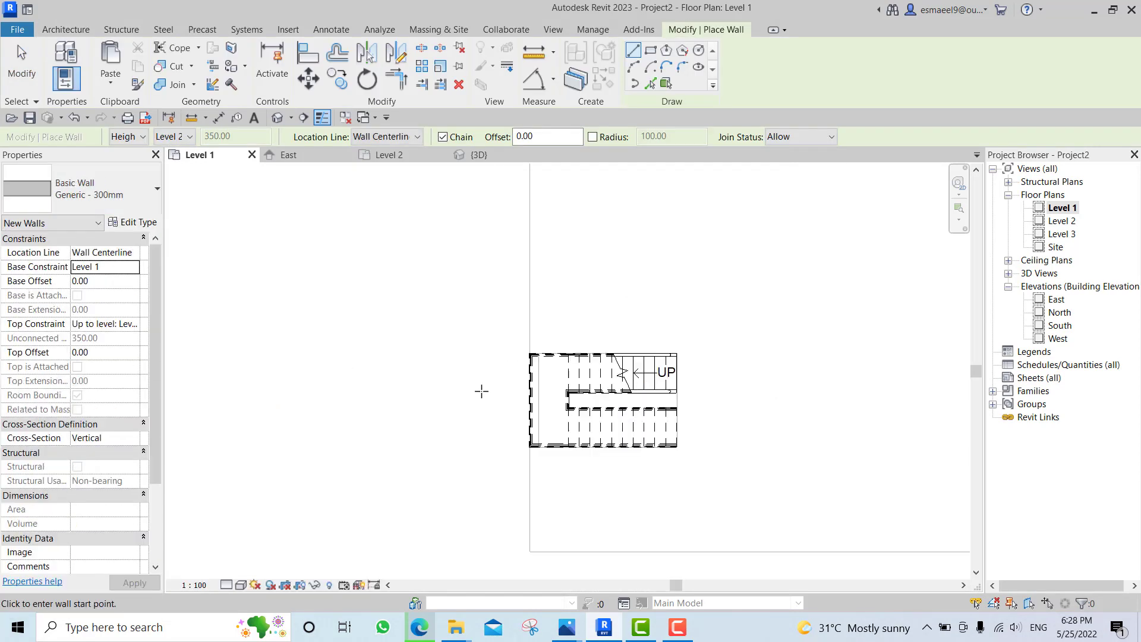
Draw a straight wall about 1560 long through the gap between the stair flights, following the reference image, and check it in 3D.
left_click(605, 632)
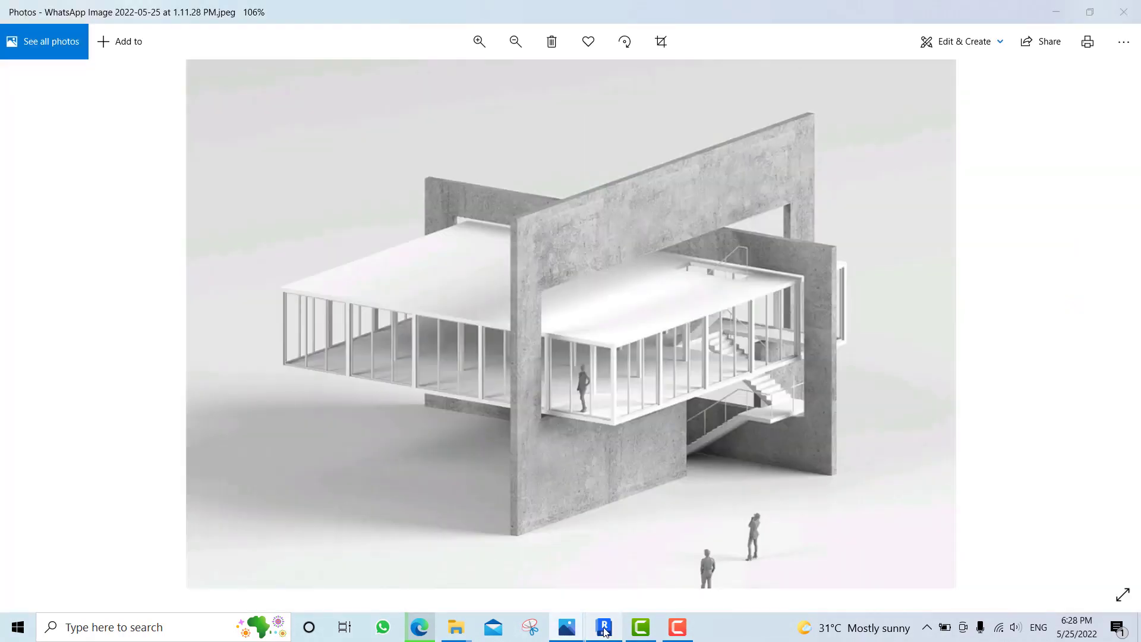
left_click(605, 632)
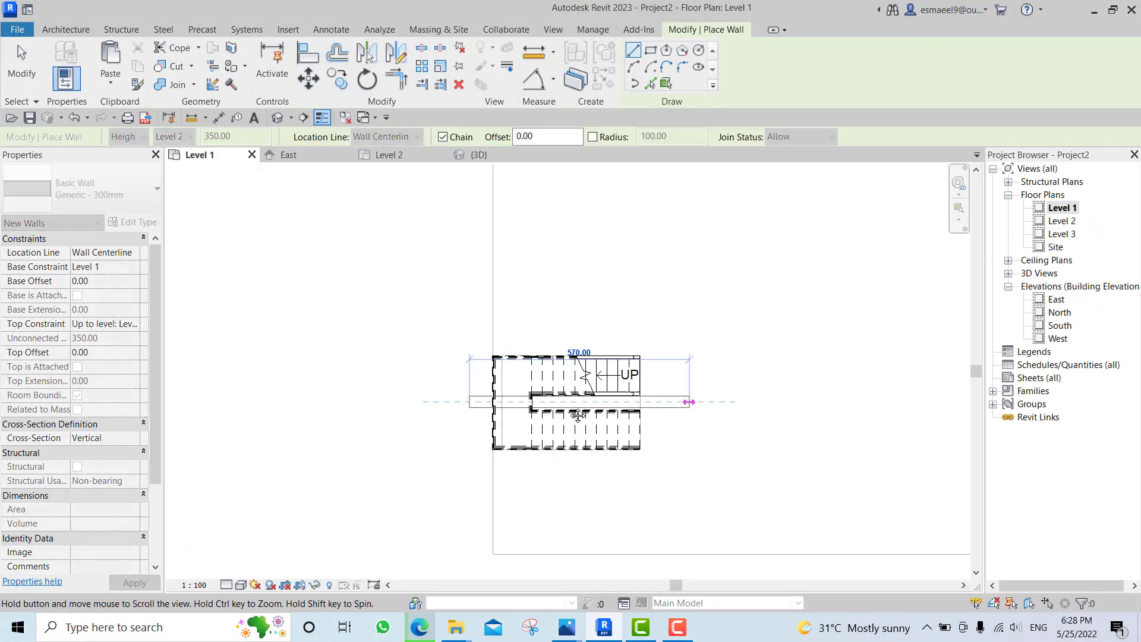
middle_click_drag(578, 416, 450, 418)
scroll(450, 418, "down", 2)
left_click(734, 408)
key("ctrl+shift+Tab")
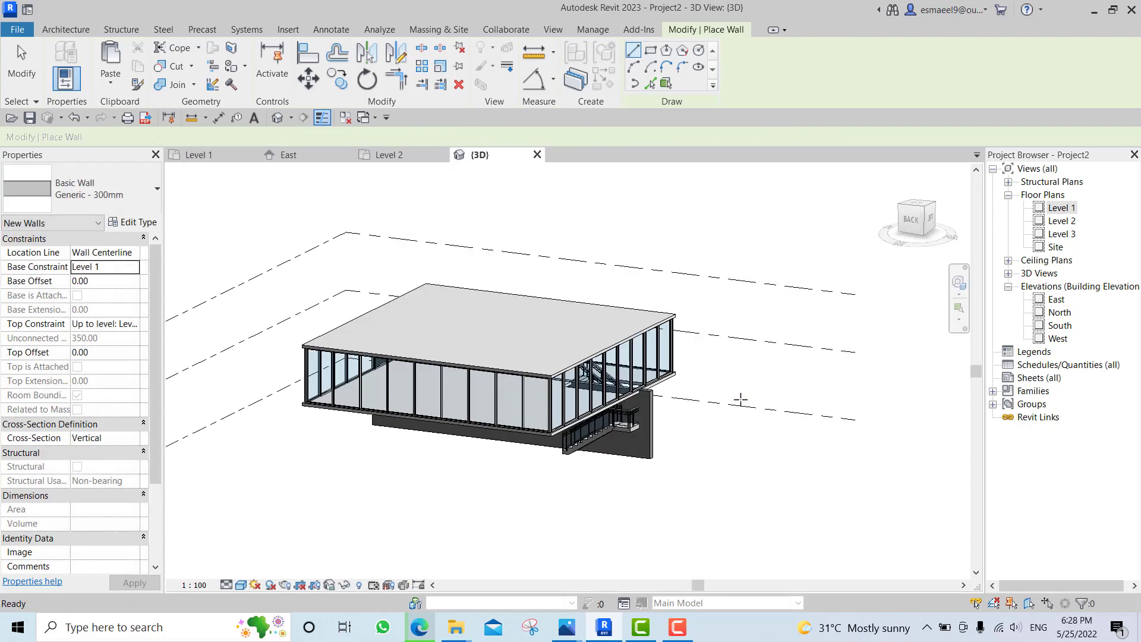
key("Escape")
key("Escape")
Edit the new wall's profile from the back view and raise its top edge to a height of about 1000, removing the constraints.
double_click(643, 447)
scroll(642, 452, "up", 5)
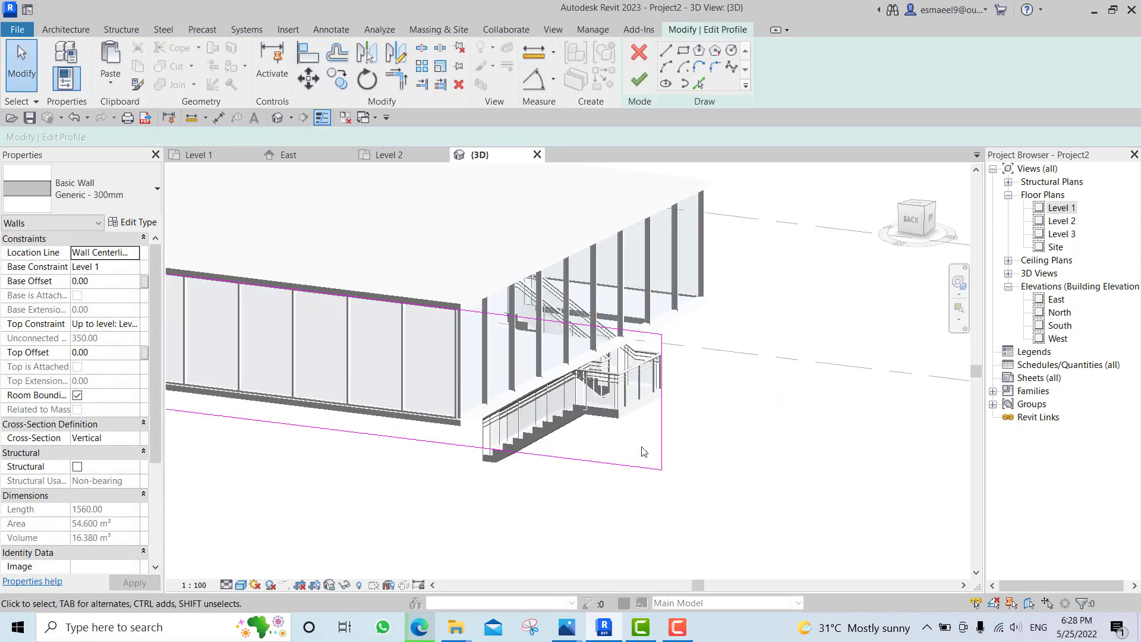
middle_click_drag(644, 452, 683, 428, "shift")
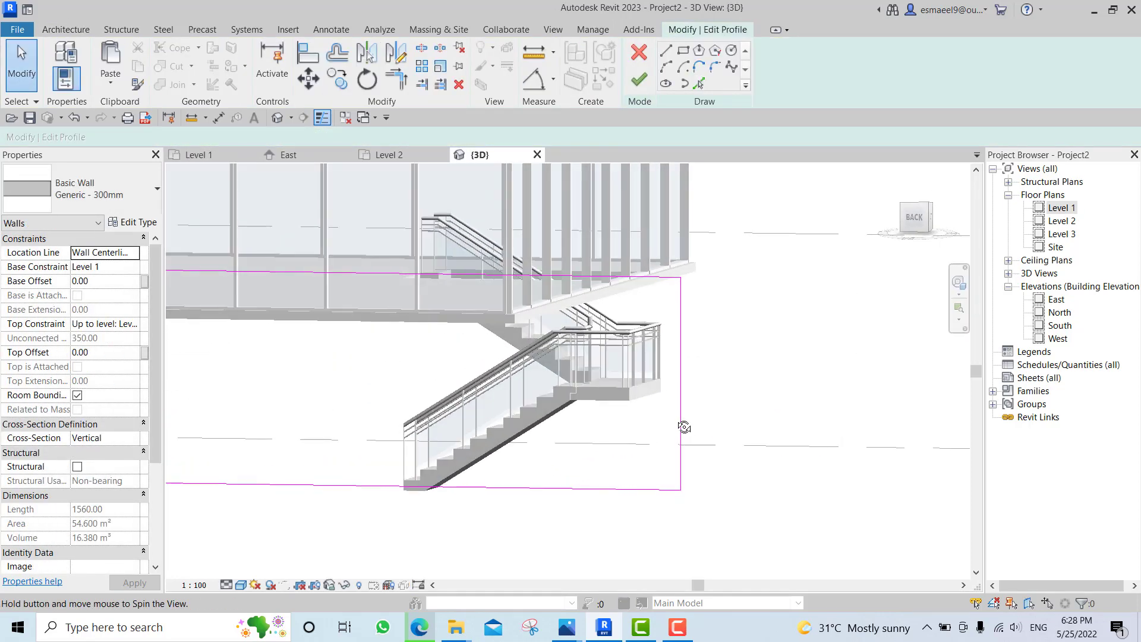
left_click(914, 226)
left_click(583, 368)
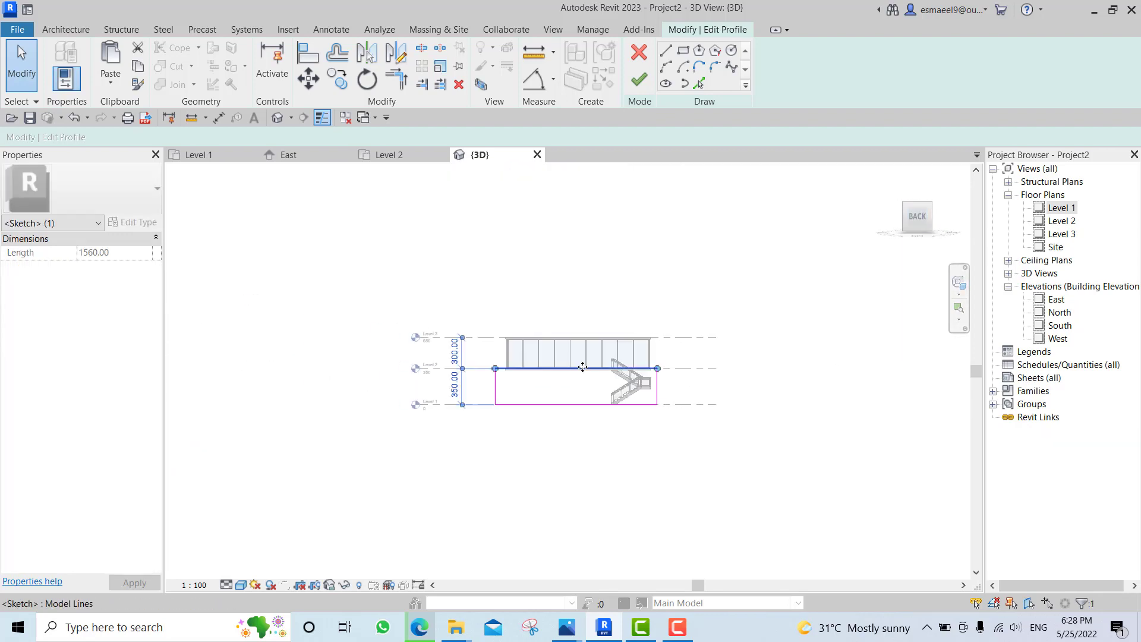
left_click_drag(583, 367, 593, 301)
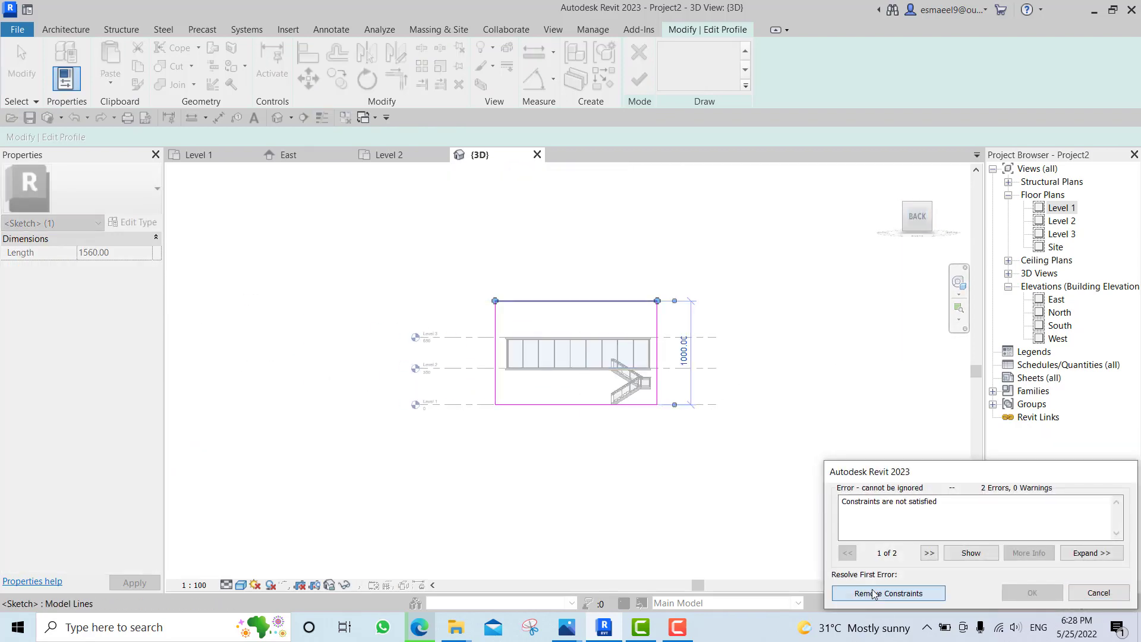
left_click(874, 594)
Compare with the reference image and lower the profile's top edge to a wall height of about 840.
left_click(602, 630)
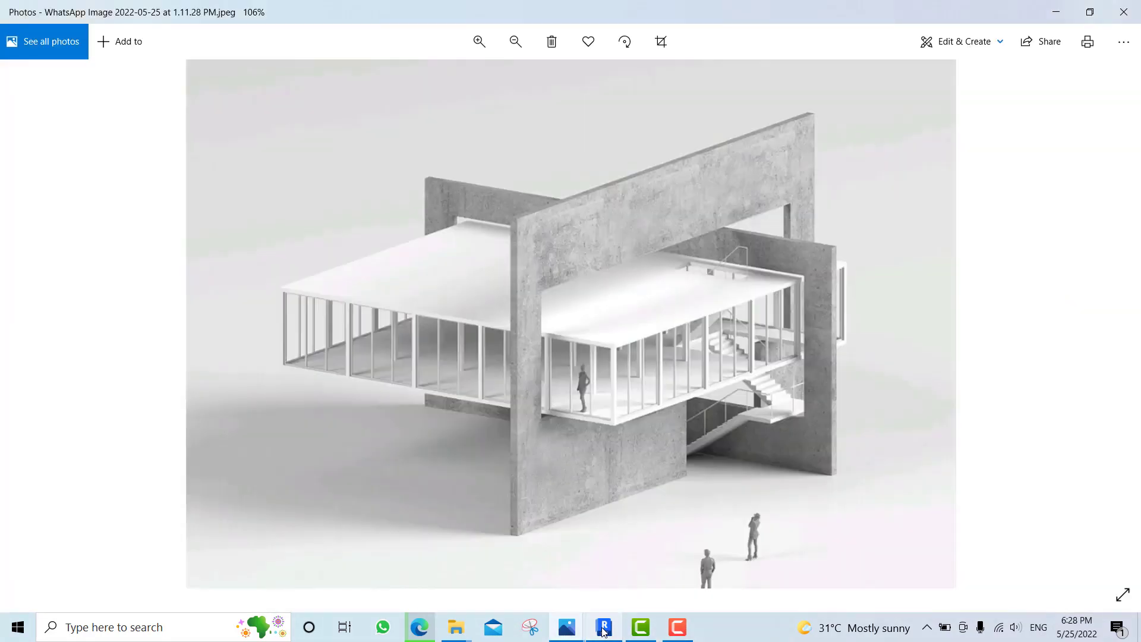
left_click(603, 630)
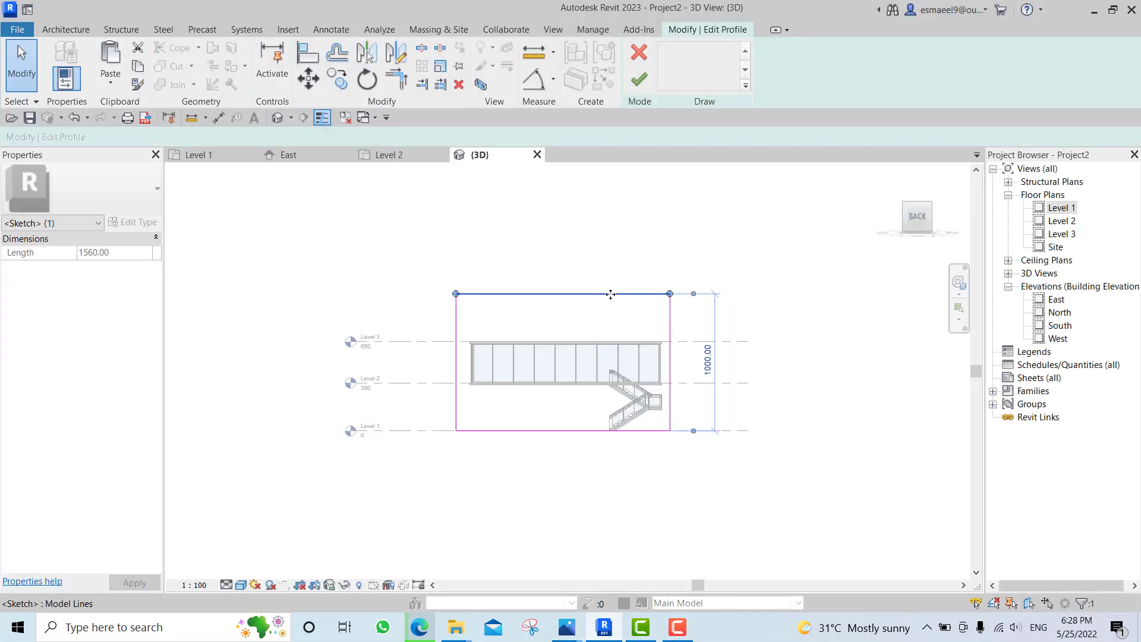
left_click_drag(609, 294, 612, 315)
left_click(596, 332)
scroll(595, 331, "up", 2)
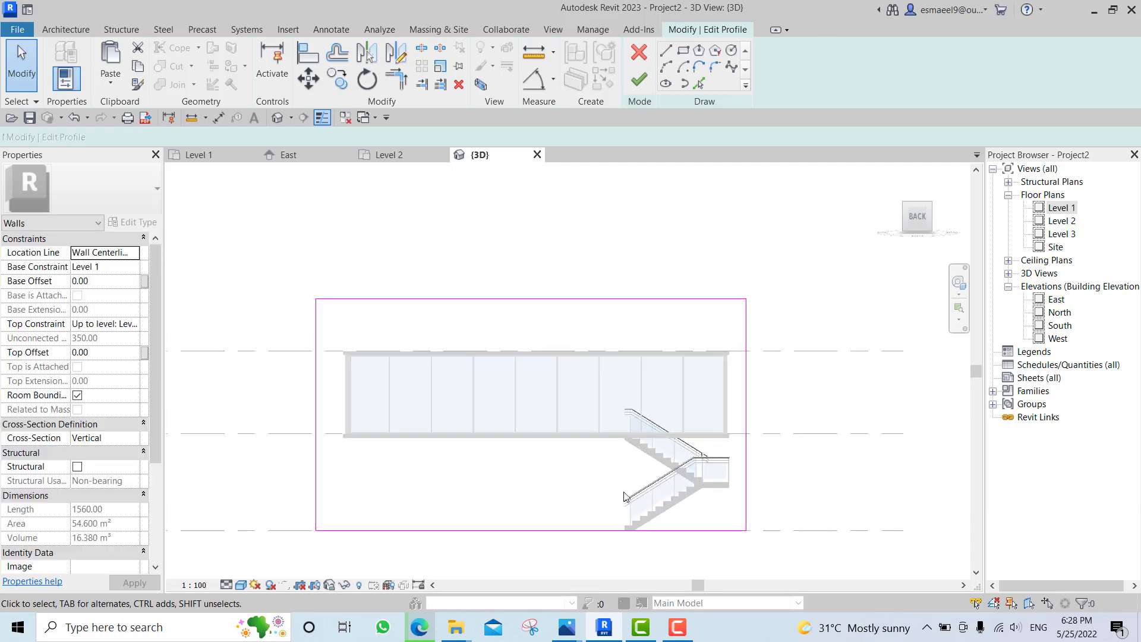
Sketch a rectangular opening about 720 wide and 510 high inside the profile, starting at the stair-side end of the Level 3 slab.
left_click(605, 630)
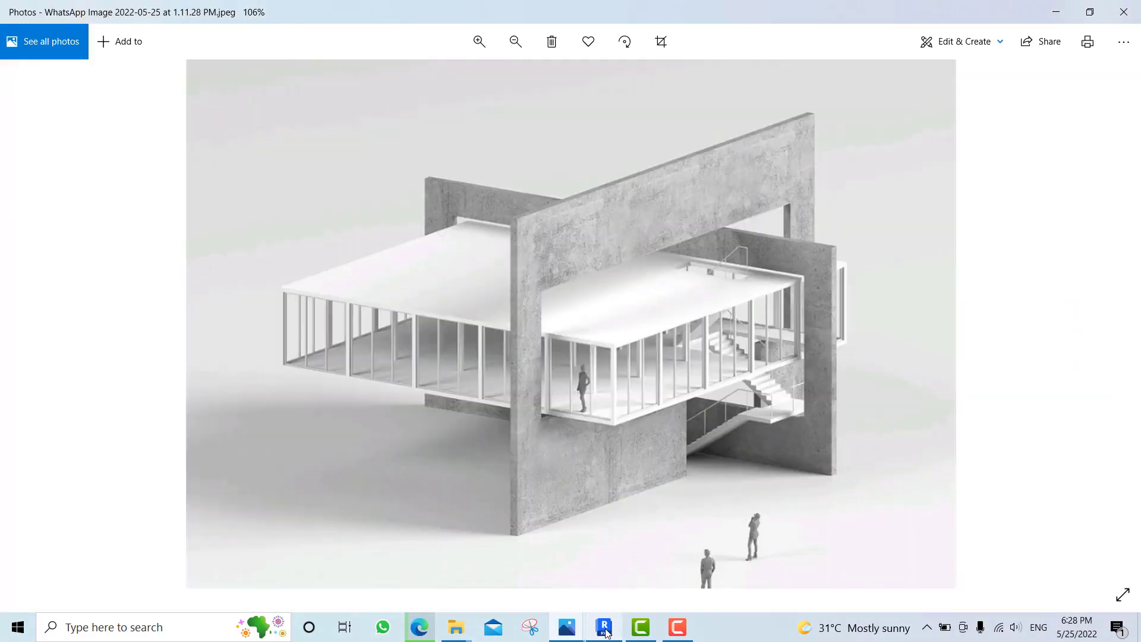
left_click(605, 630)
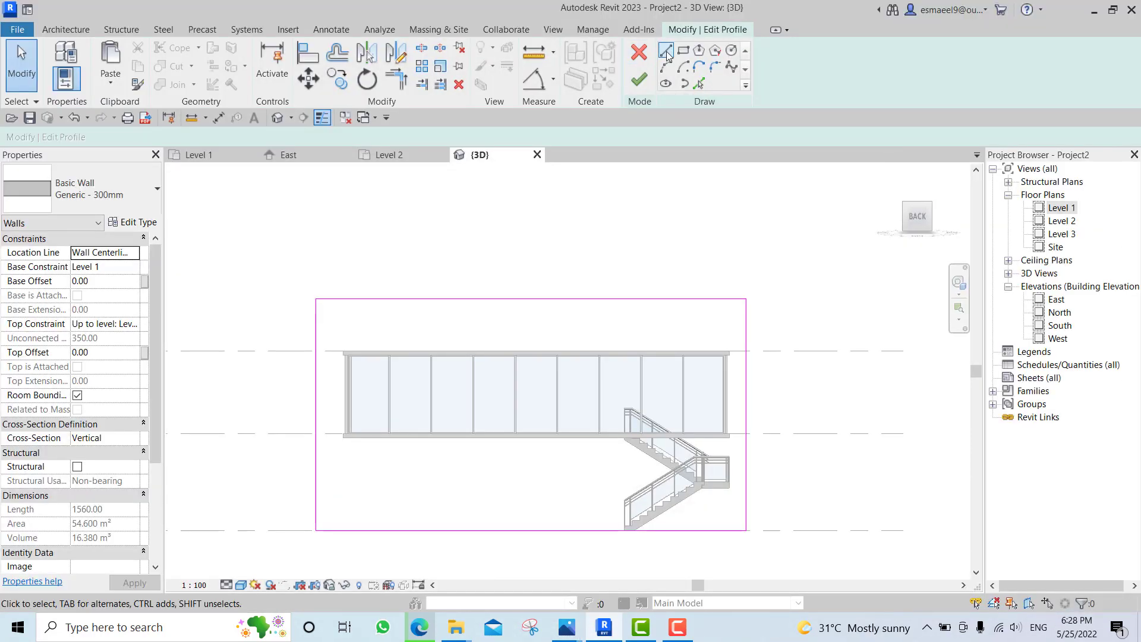
scroll(743, 324, "up", 3)
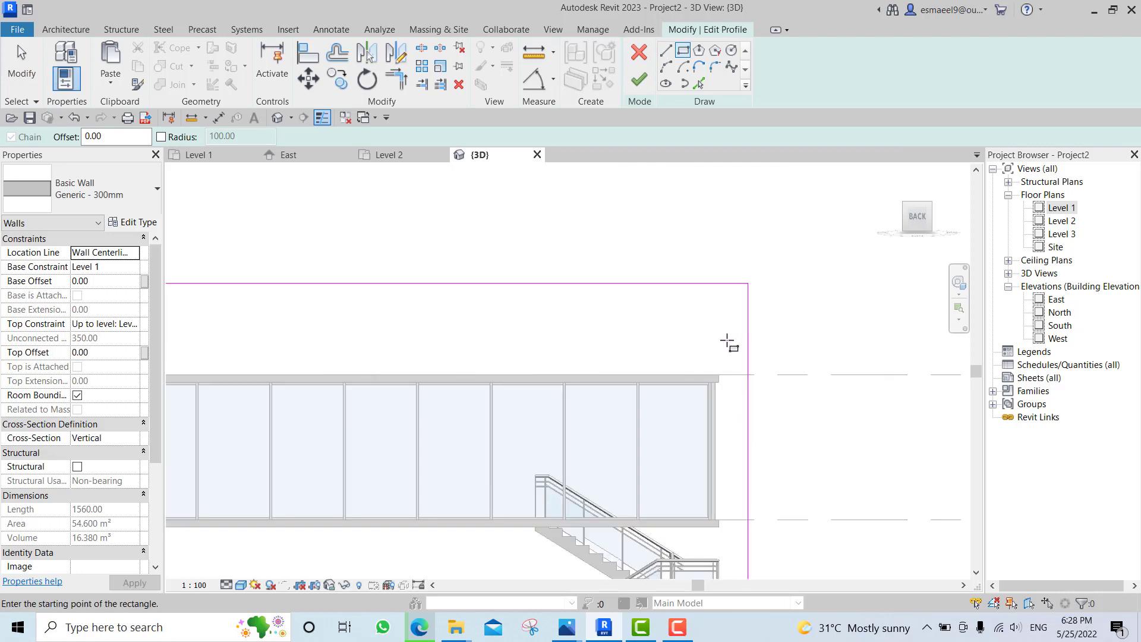
middle_click_drag(728, 344, 808, 177)
left_click(748, 291)
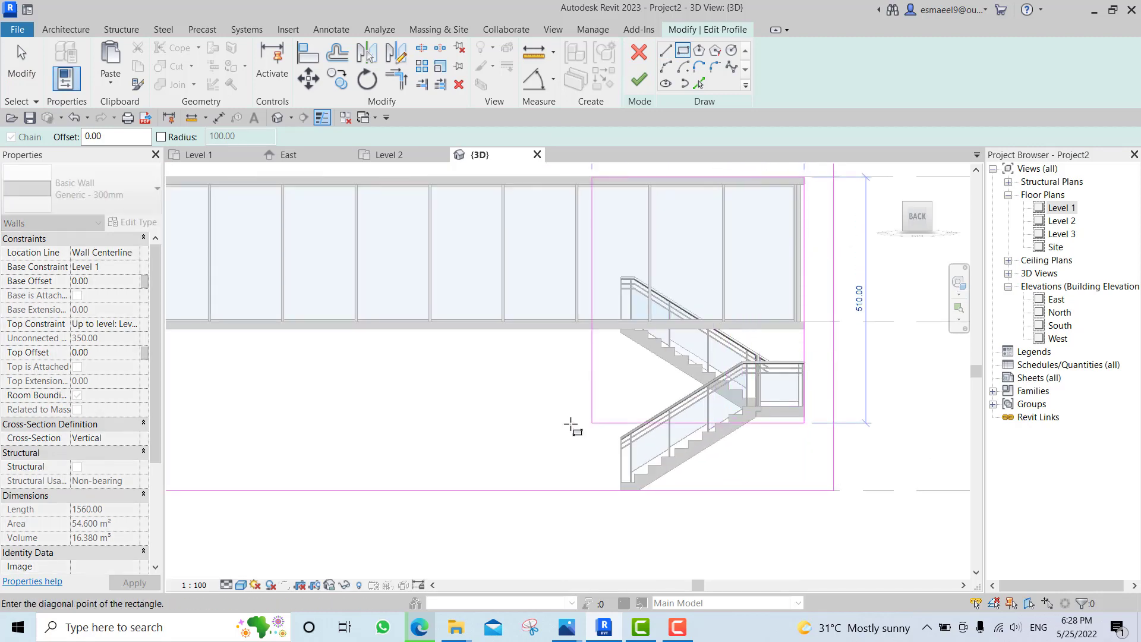
left_click(458, 428)
key("Escape")
scroll(738, 429, "up", 3)
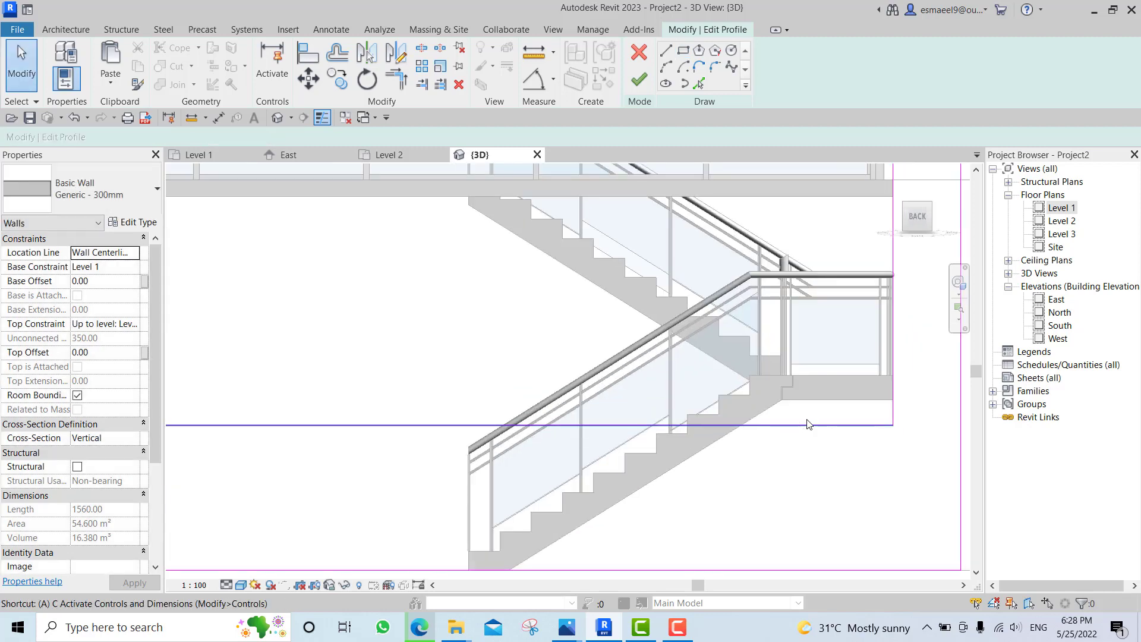
Align the opening's bottom edge with the underside of the stair landing and check it against the reference image.
key("a")
key("l")
left_click(813, 424)
scroll(803, 428, "down", 3)
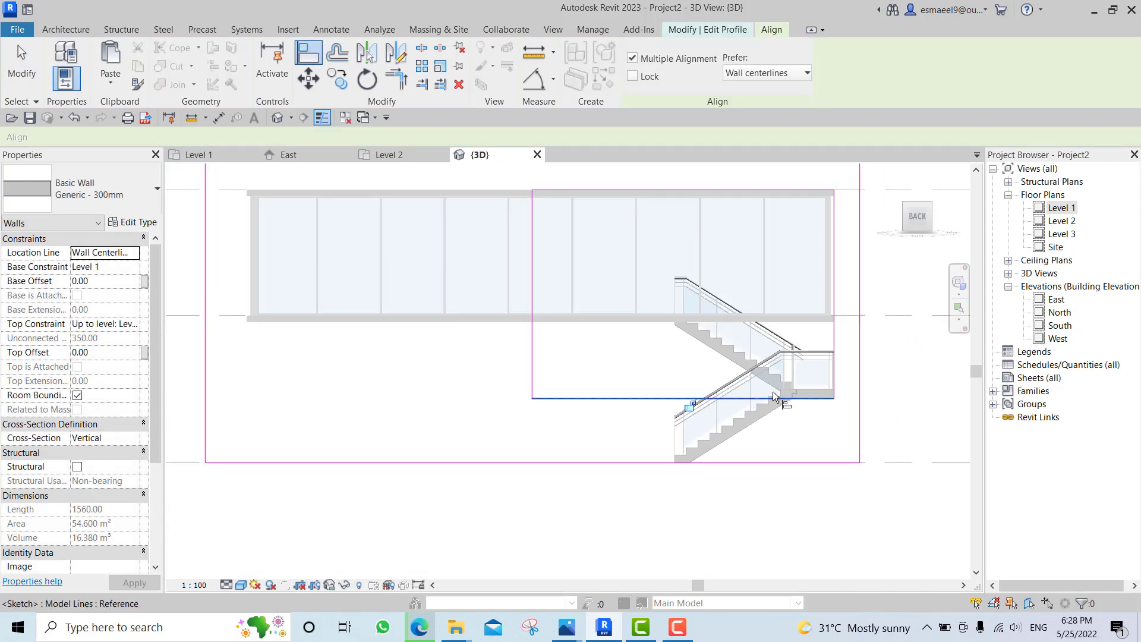
left_click(604, 629)
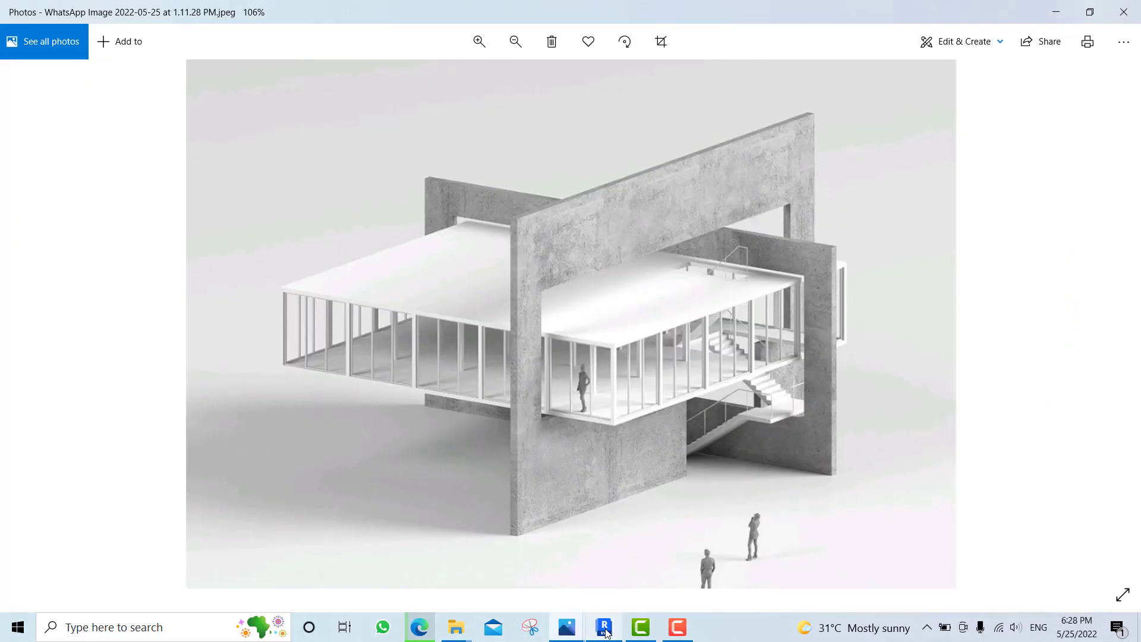
left_click(604, 628)
key("Escape")
key("Escape")
Raise the opening's top edge above the roof slab to about 142 below the wall top, and compare with the reference image.
middle_click_drag(770, 183, 754, 263)
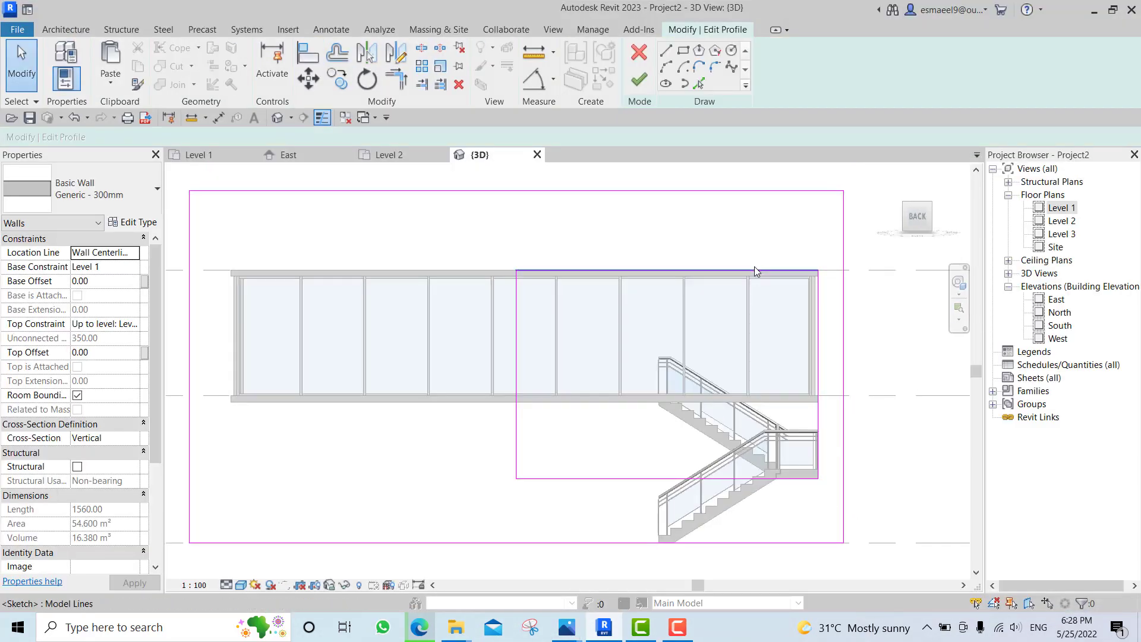
left_click_drag(755, 266, 772, 245)
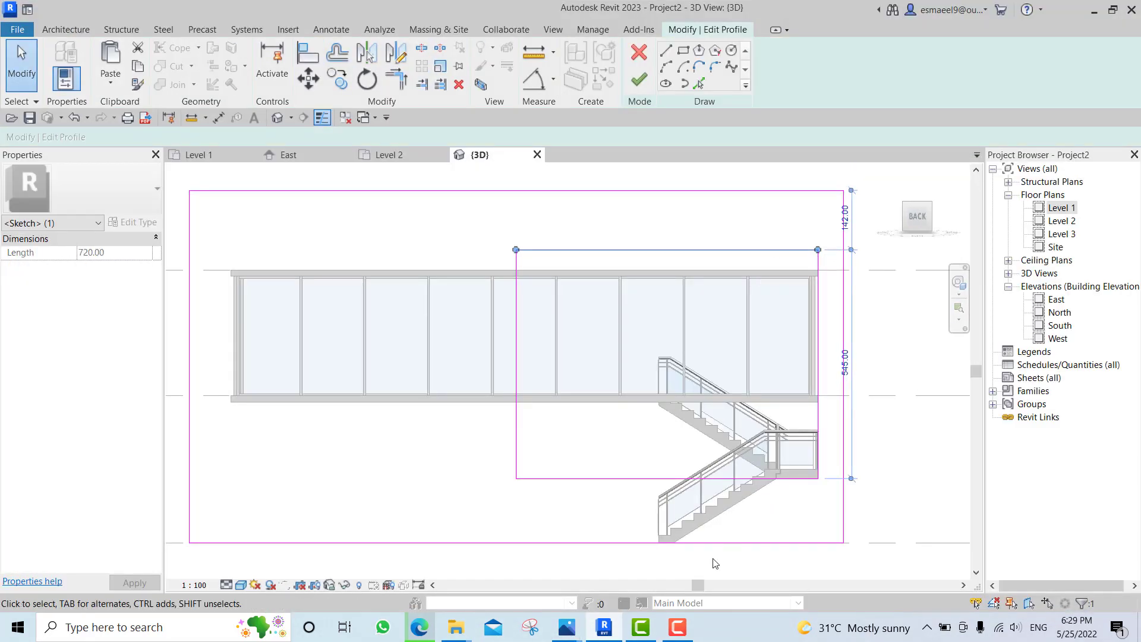
left_click(599, 636)
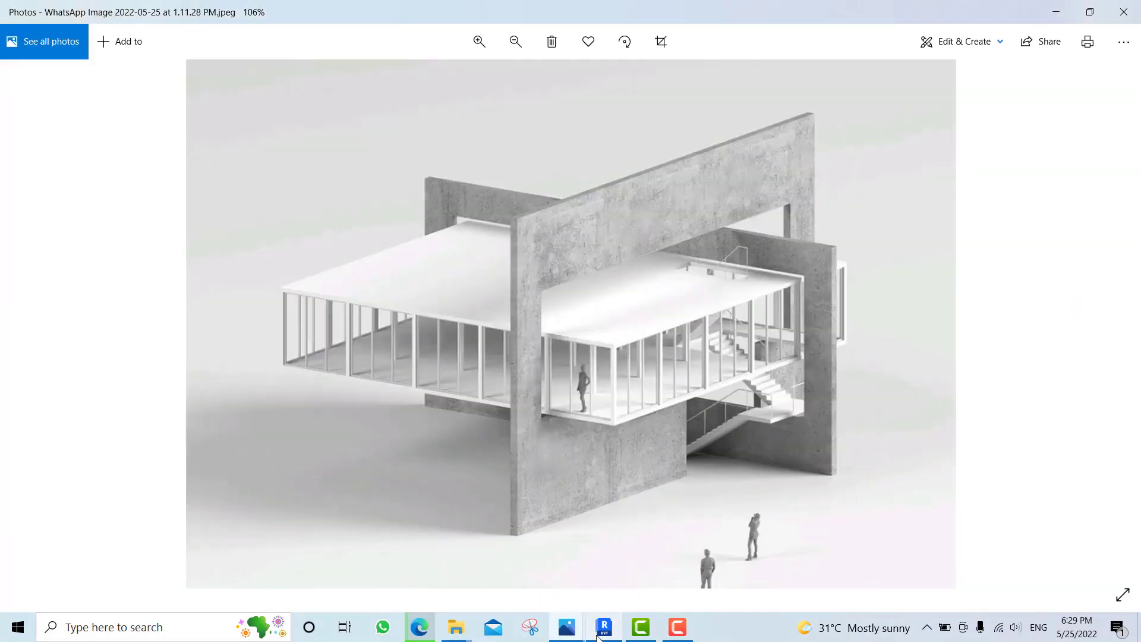
left_click(598, 636)
Shift the stair-side edges of the opening and outer profile outward, removing the constraints and leaving about 43 between them.
left_click(820, 333)
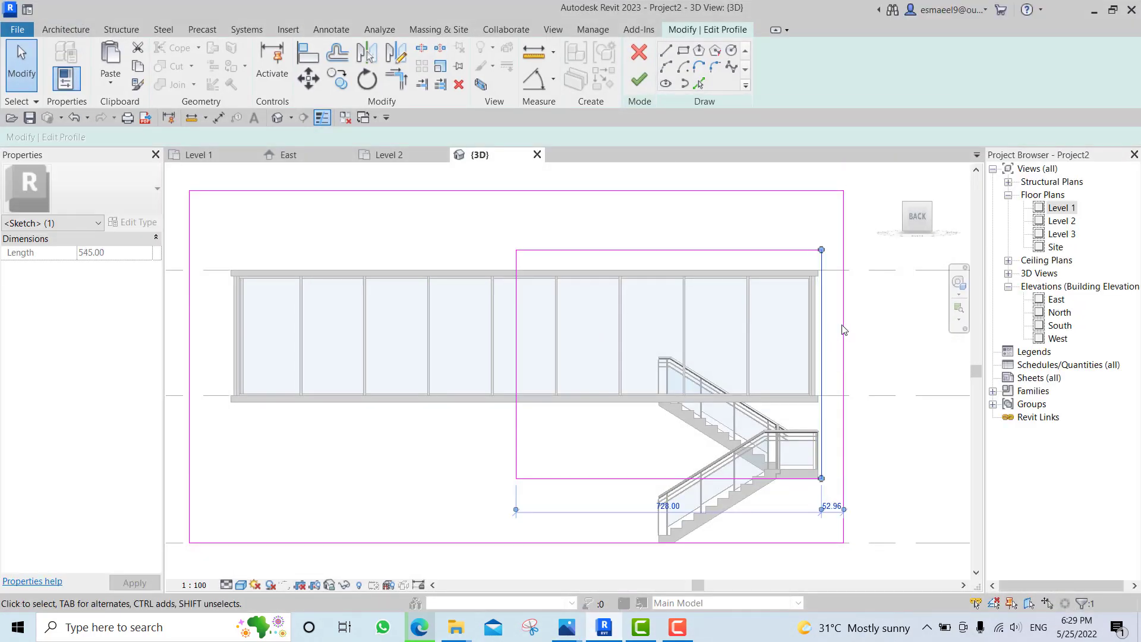
left_click_drag(843, 327, 846, 324)
left_click(889, 593)
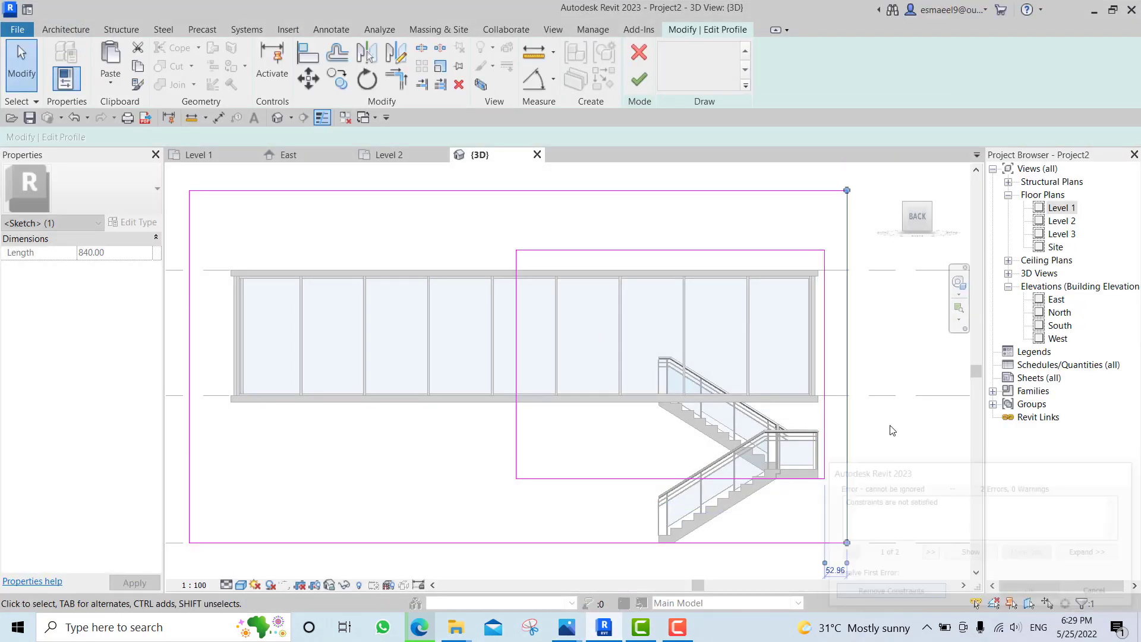
scroll(863, 358, "down", 2)
left_click(841, 331)
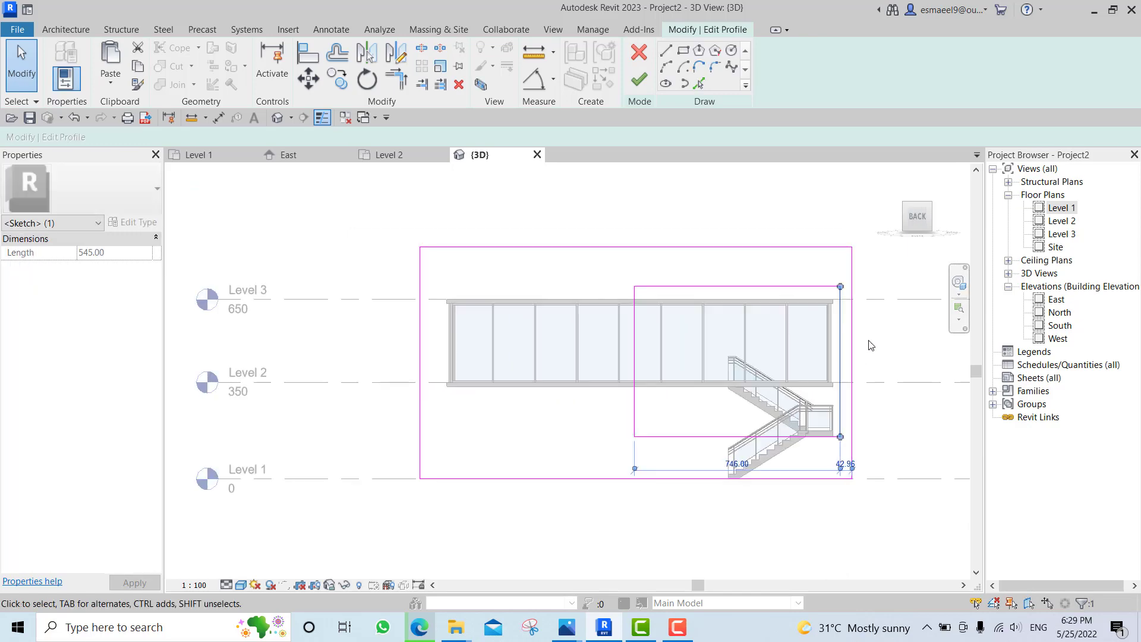
key("Right")
left_click(853, 345)
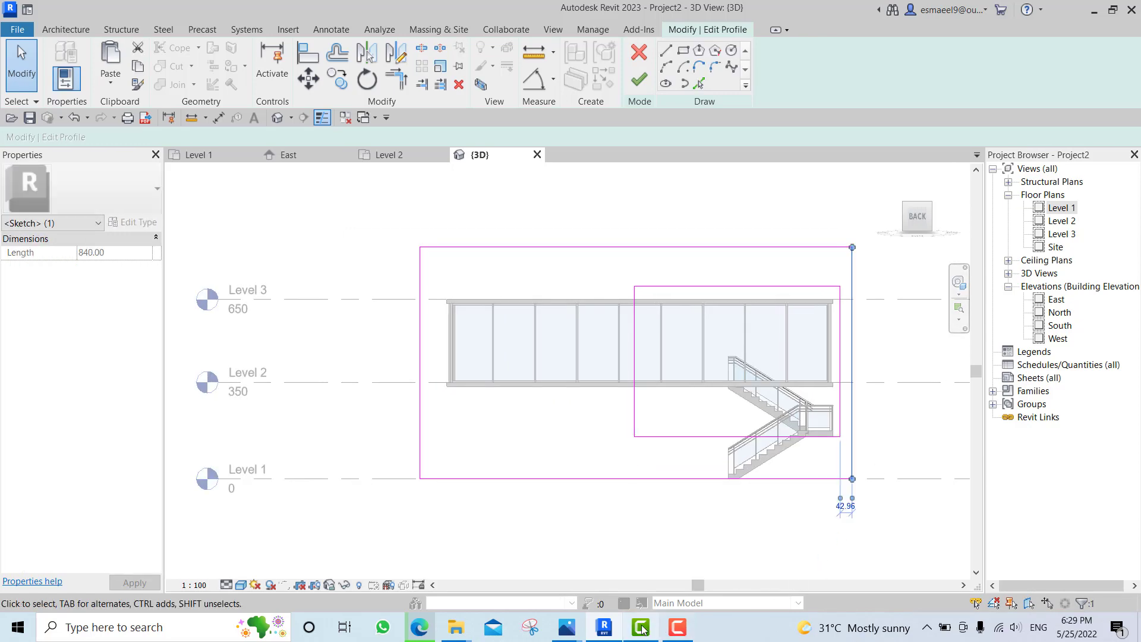
Recheck the reference image and widen the stair-side pier to 90 by moving the outer profile edge and the opening edge outward.
left_click(605, 627)
left_click(604, 627)
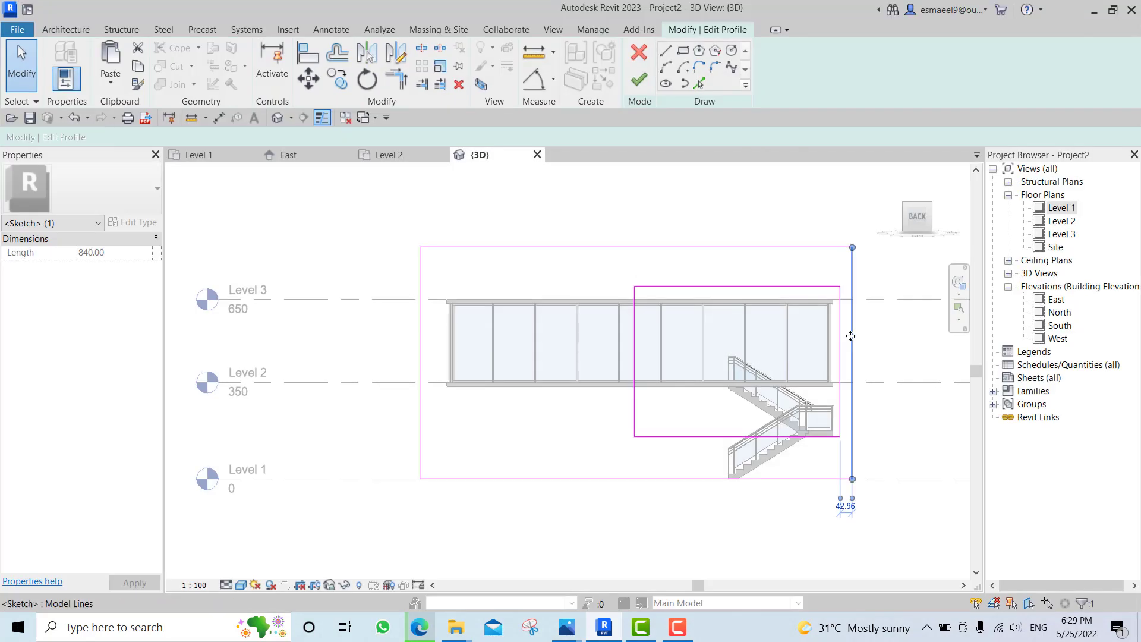
left_click_drag(869, 336, 877, 336)
scroll(902, 441, "down", 2)
middle_click_drag(901, 440, 865, 390)
left_click(825, 328)
key("Right")
key("Right")
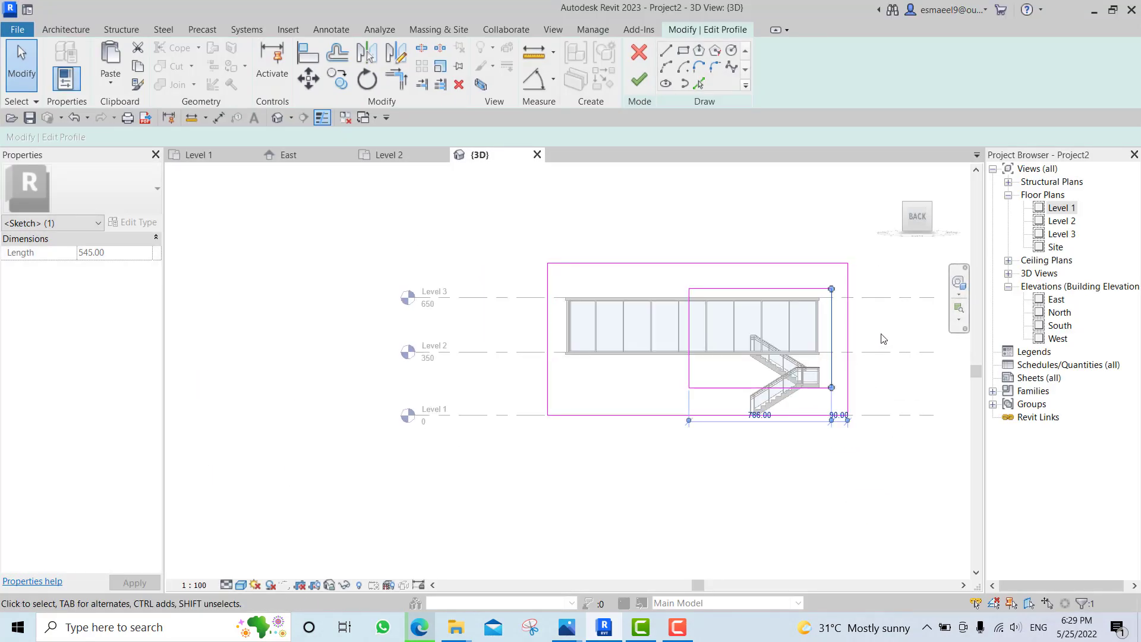
scroll(845, 421, "up", 3)
scroll(831, 446, "down", 3)
left_click(793, 492)
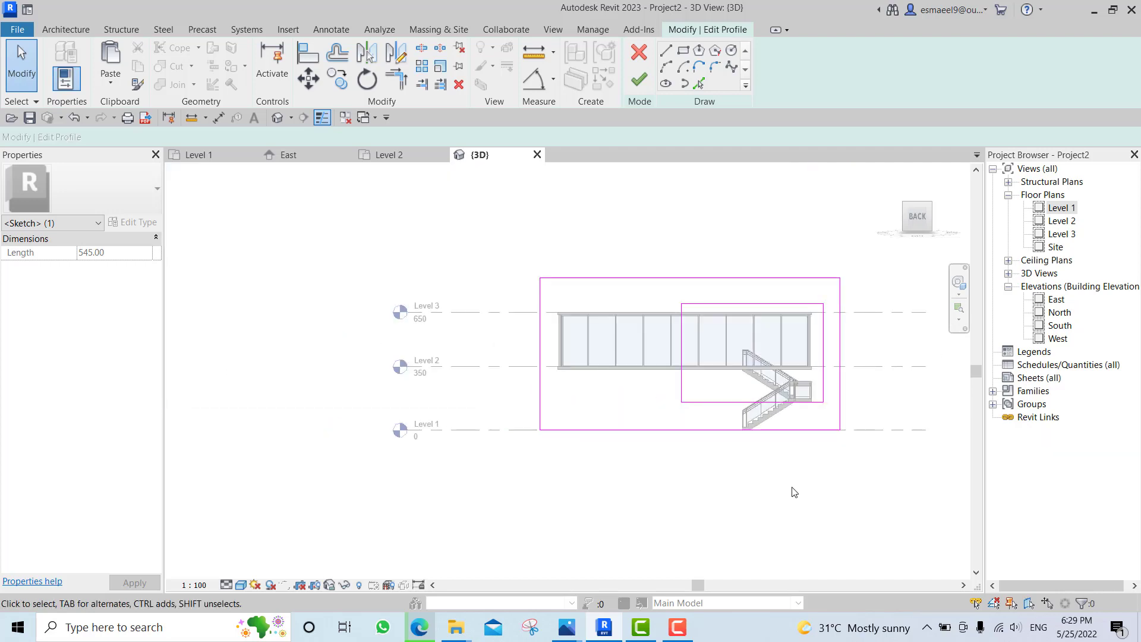
Extend the opening by moving its vertical edge farthest from the stair to the far end of the glazed volume.
scroll(758, 434, "down", 2)
middle_click_drag(758, 434, 790, 422)
scroll(754, 392, "up", 3)
left_click(742, 357)
left_click_drag(741, 357, 603, 333)
left_click(553, 262)
Move the outer profile edge and the opening edge at the end away from the stair outward together, removing the constraints.
left_click_drag(540, 250, 646, 484)
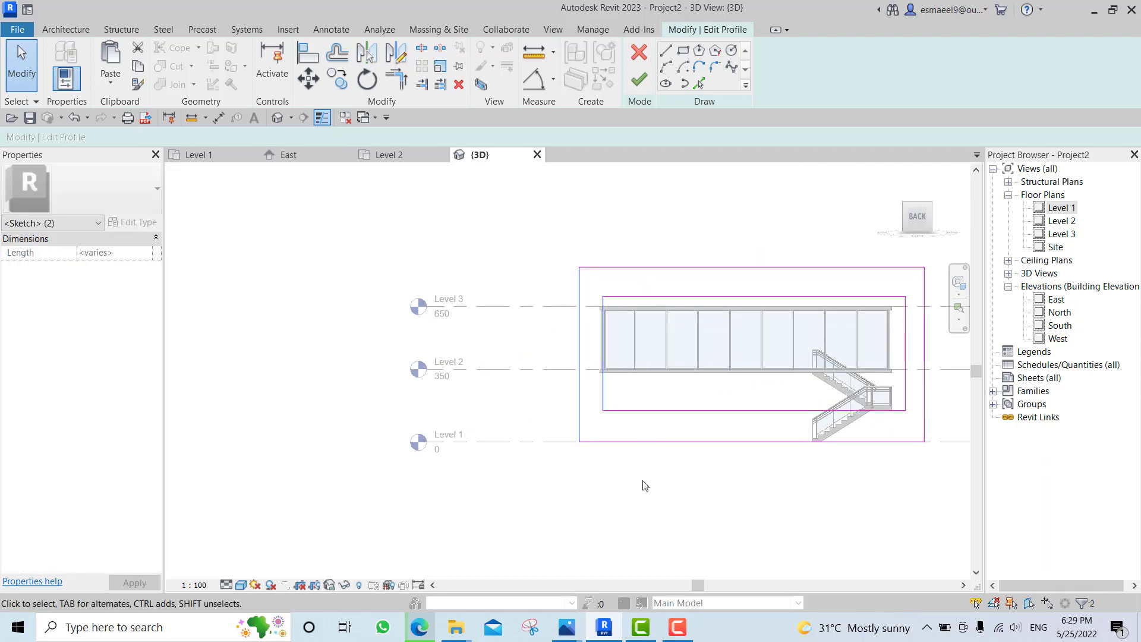
key("Left")
left_click(869, 594)
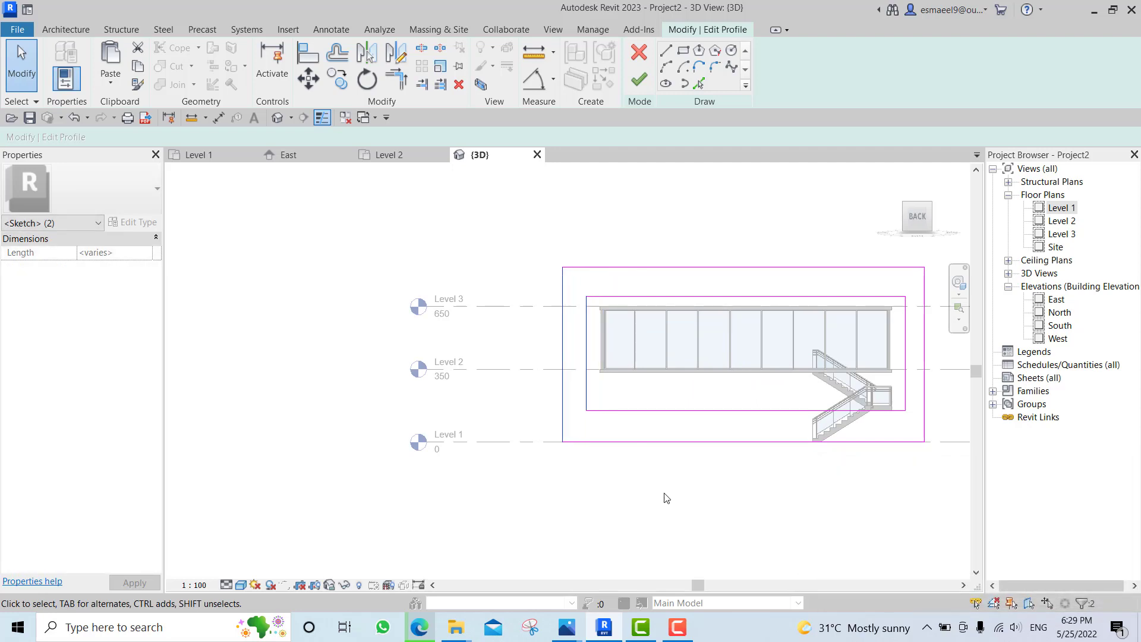
left_click(722, 582)
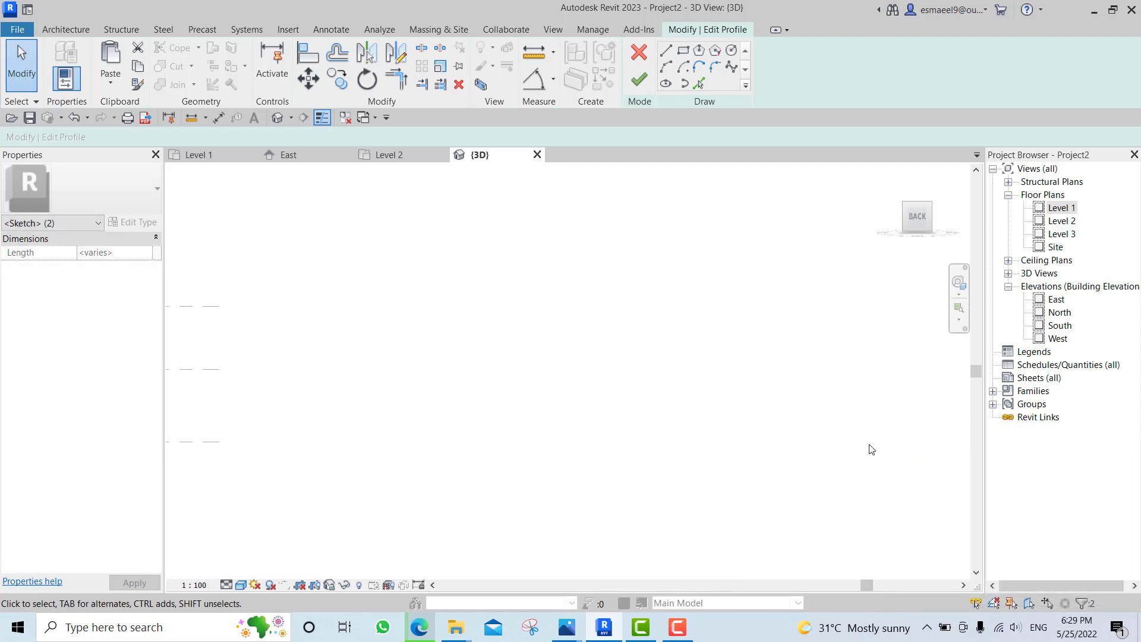
Nudge the outer and opening edges at the end away from the stair slightly inward, and finish the wall's profile.
scroll(869, 445, "down", 3)
middle_click_drag(806, 457, 746, 457)
middle_click(746, 458)
middle_click(746, 458)
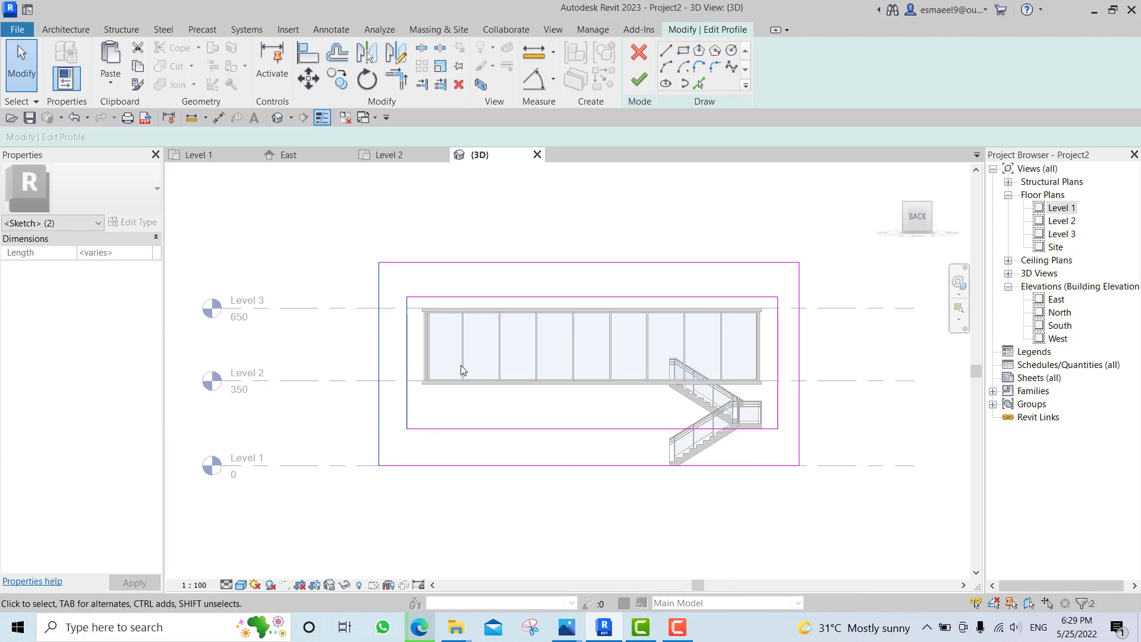
key("Right")
key("Right")
left_click(618, 571)
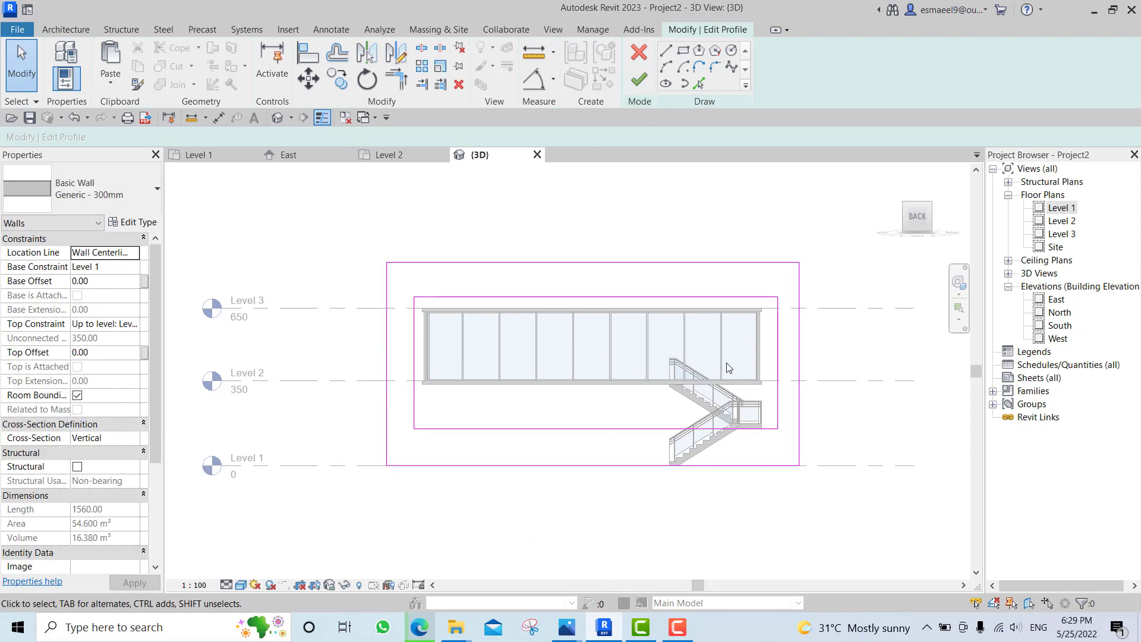
left_click(639, 79)
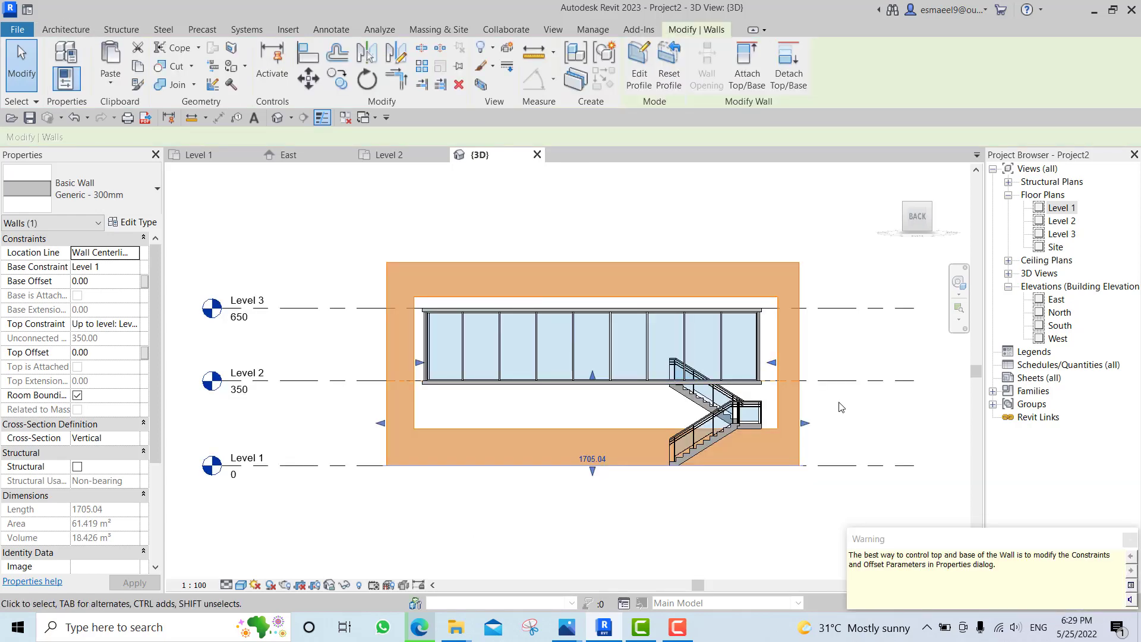
middle_click_drag(874, 397, 712, 474, "shift")
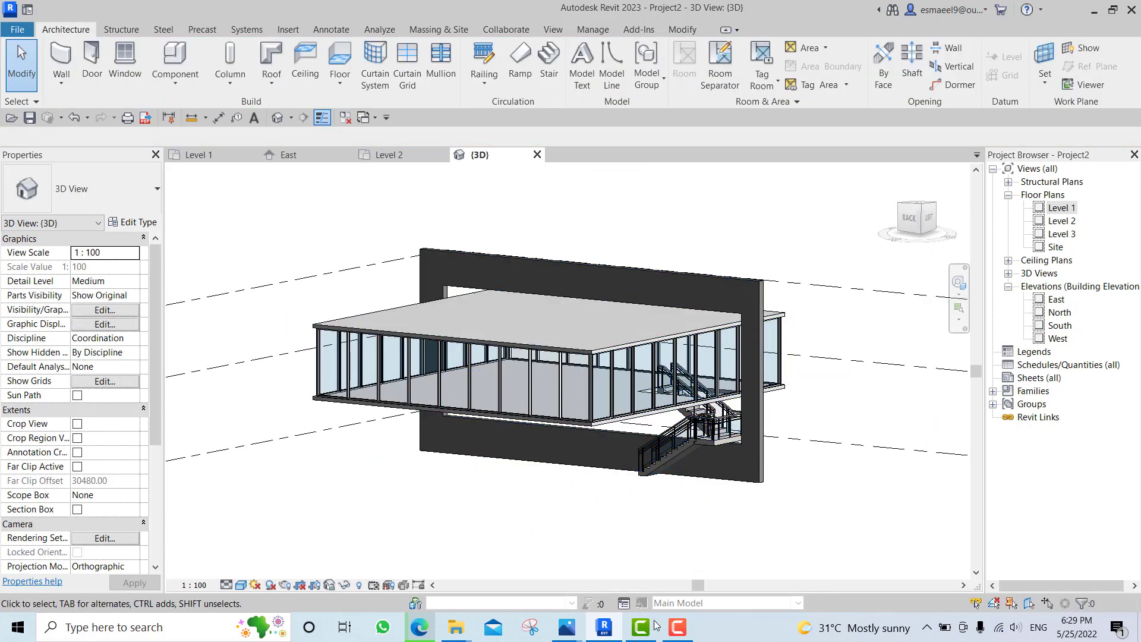
Recheck the reference image and draw a wall 1970 long in the Level 1 plan, crossing the frame wall perpendicularly near the stair's end.
left_click(612, 627)
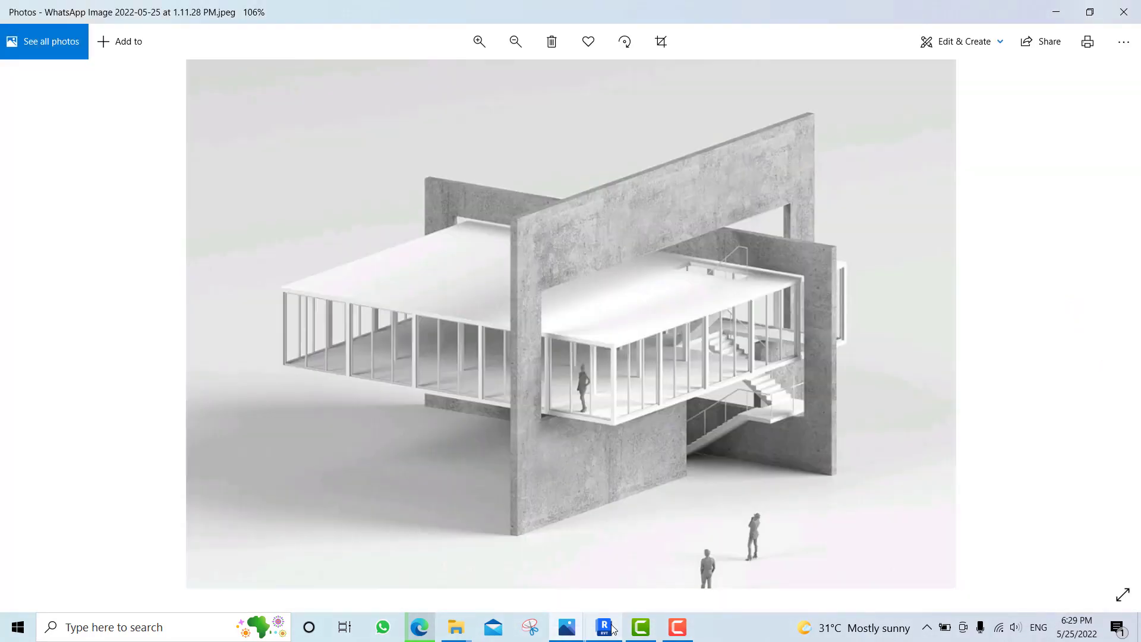
left_click(605, 628)
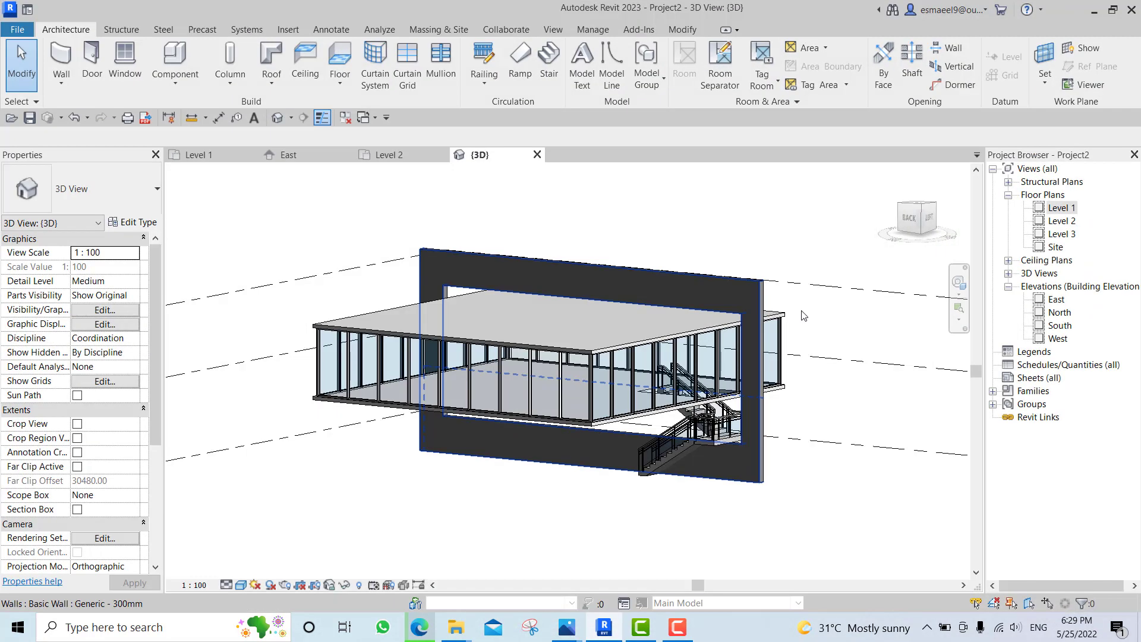
left_click(1047, 208)
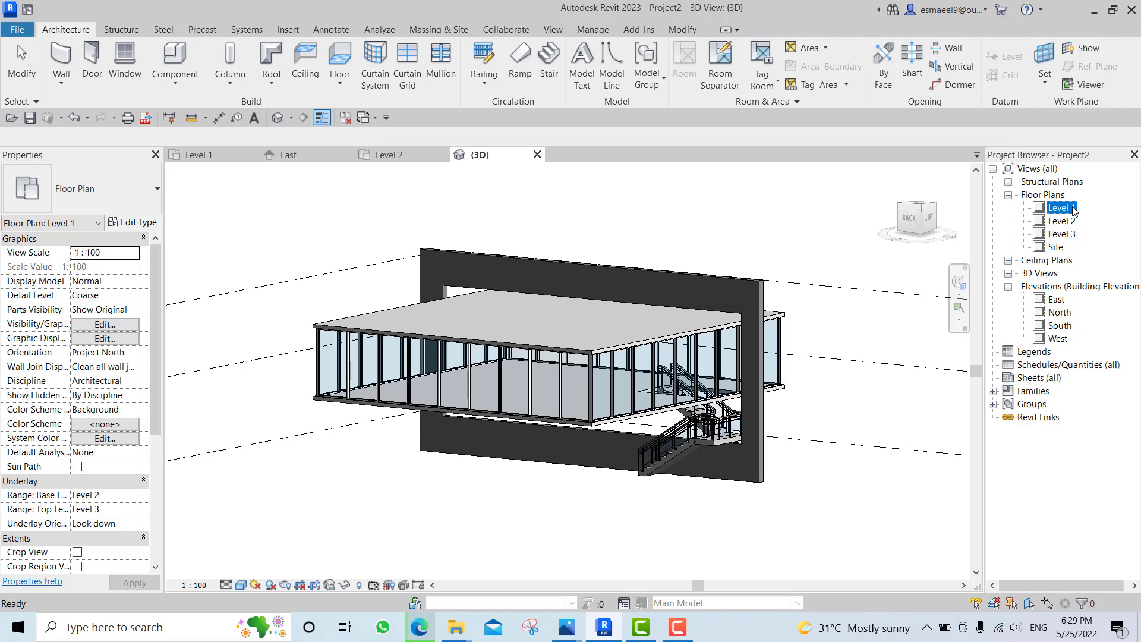
double_click(1073, 209)
left_click(594, 396)
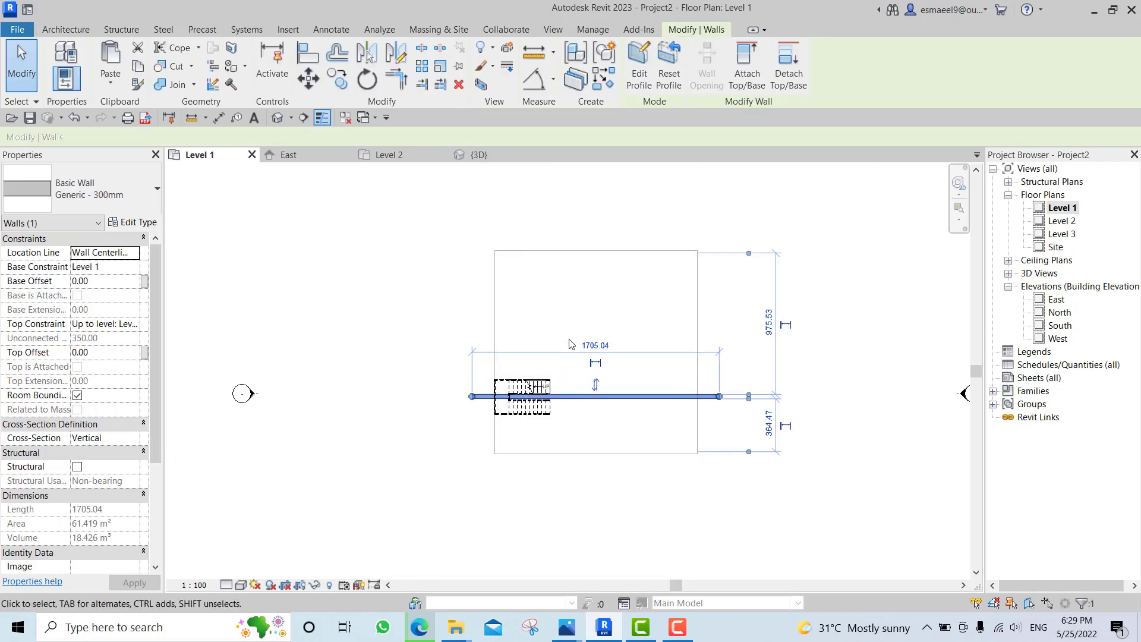
key("w")
key("a")
left_click(545, 223)
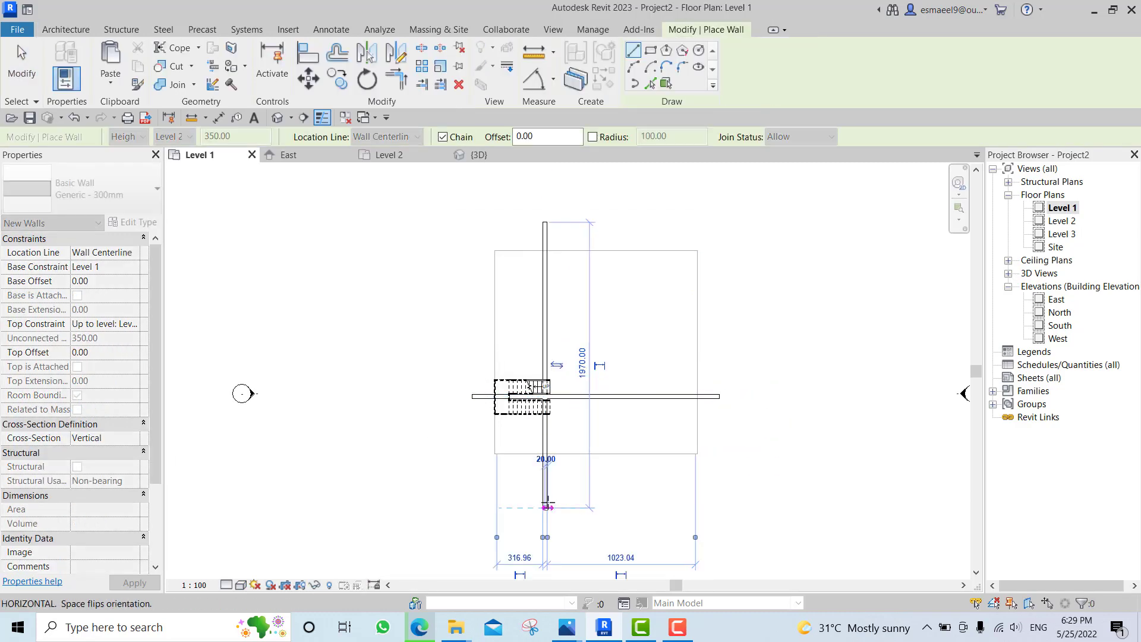
key("Escape")
key("Escape")
In the 3D view, raise the top of the crossing wall well above the roof, to a top offset of about 652.
key("3")
key("d")
middle_click_drag(617, 476, 597, 457, "shift")
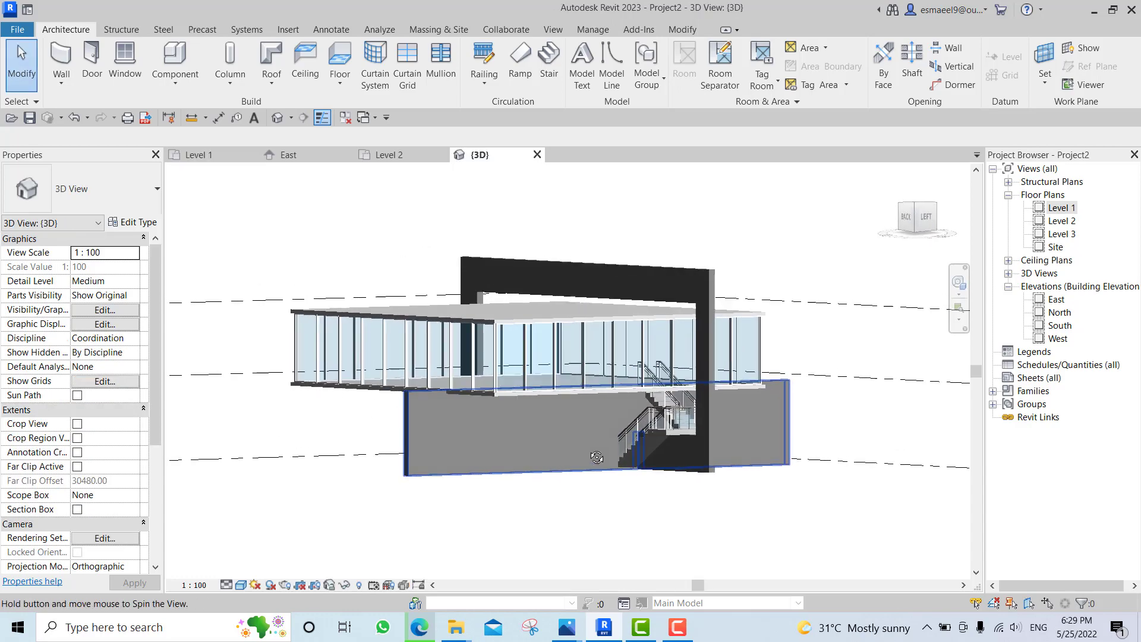
left_click(597, 457)
left_click_drag(597, 378, 597, 223)
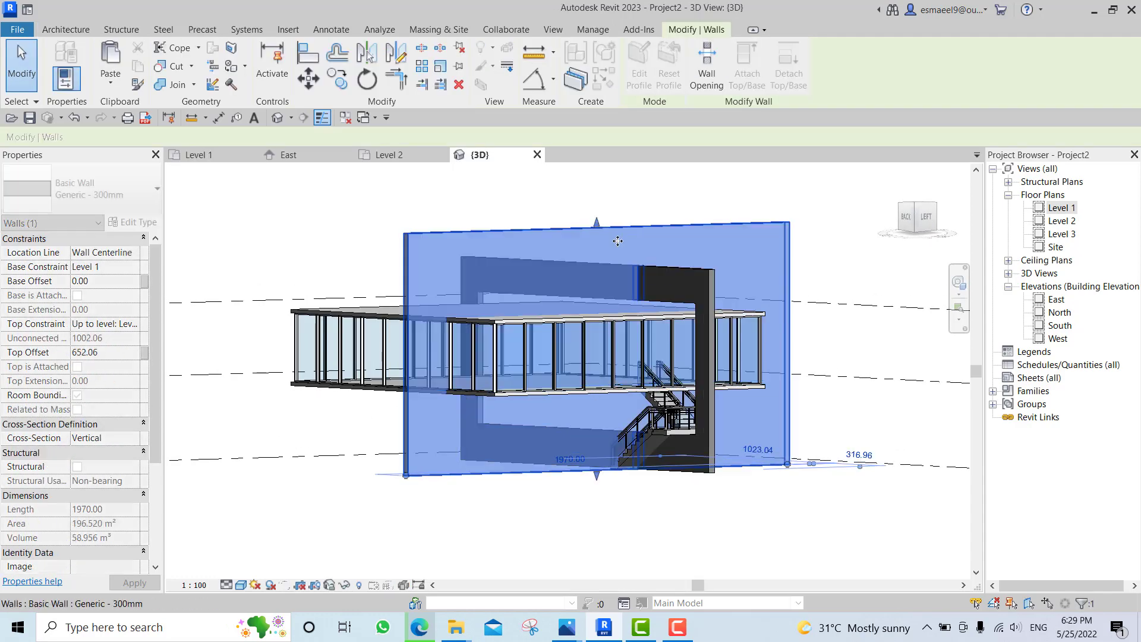
Open the crossing wall's profile for editing, face it from the left side, and compare it with the reference image.
left_click(639, 74)
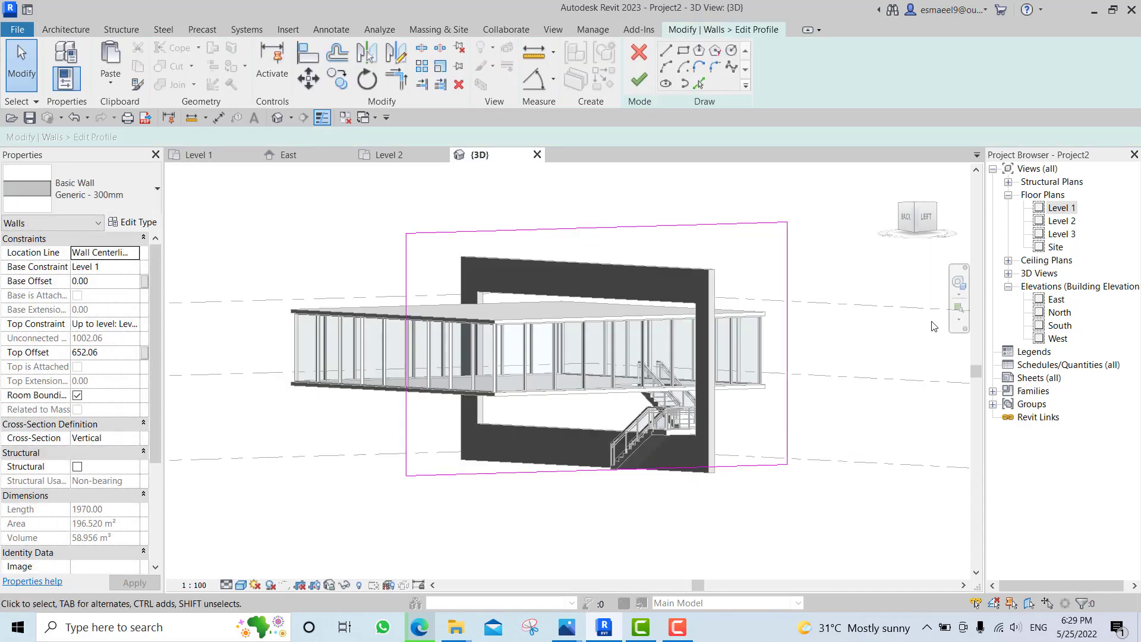
left_click(926, 217)
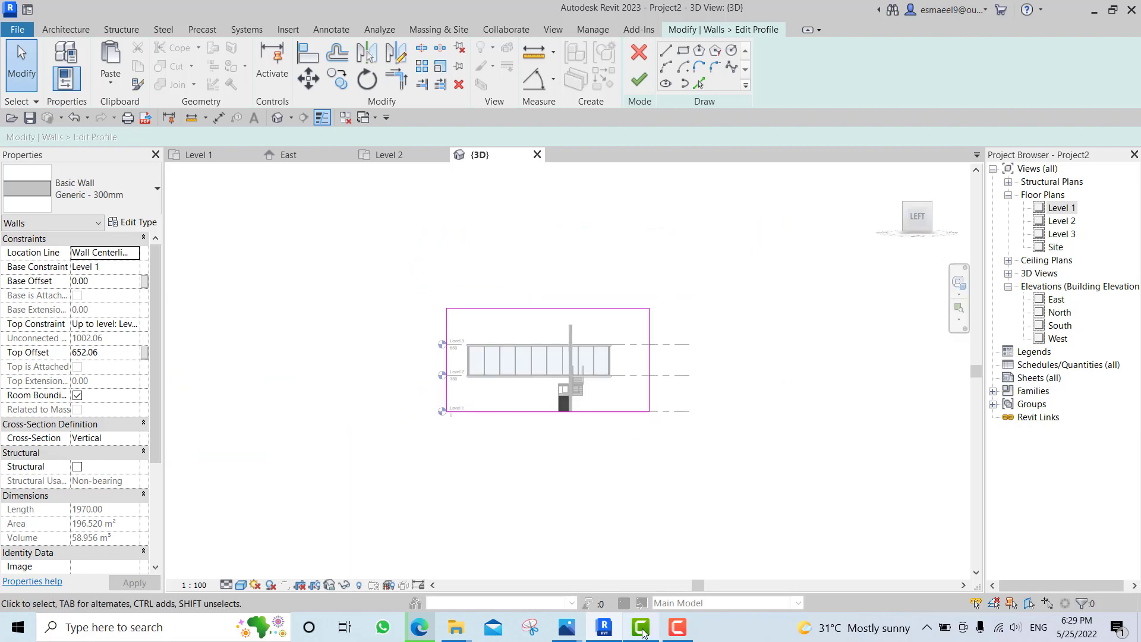
left_click(615, 628)
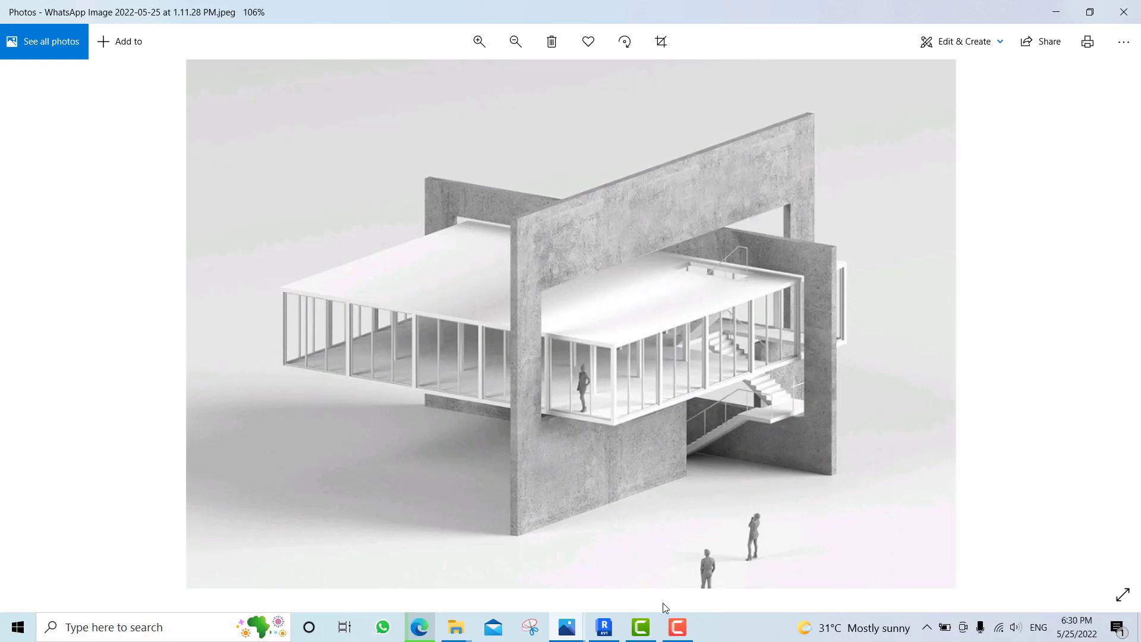
left_click(604, 627)
scroll(625, 369, "up", 3)
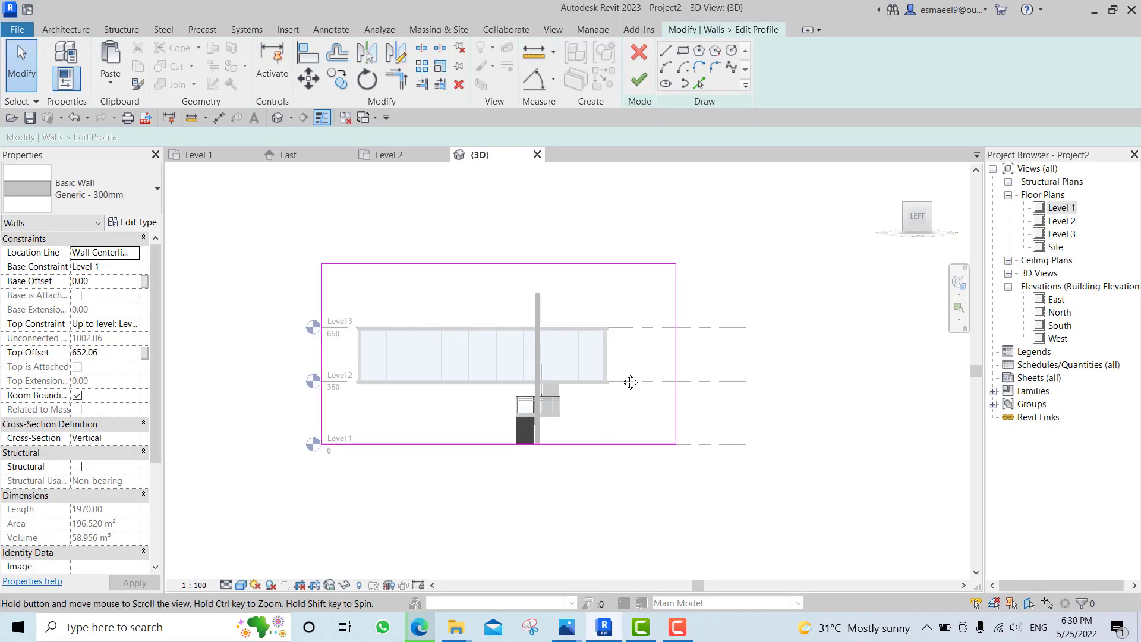
Sketch profile lines from the base up 335 to the Level 2 slab's underside, along it to the slab end, and up to the roof.
left_click(670, 53)
left_click(539, 428)
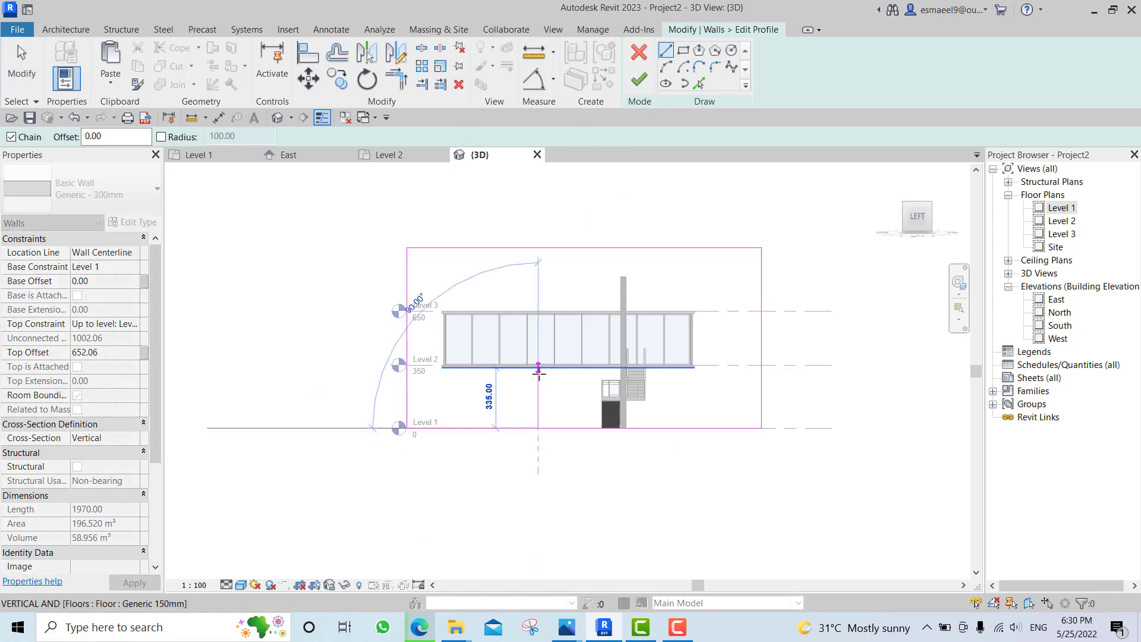
scroll(539, 373, "up", 3)
left_click(539, 367)
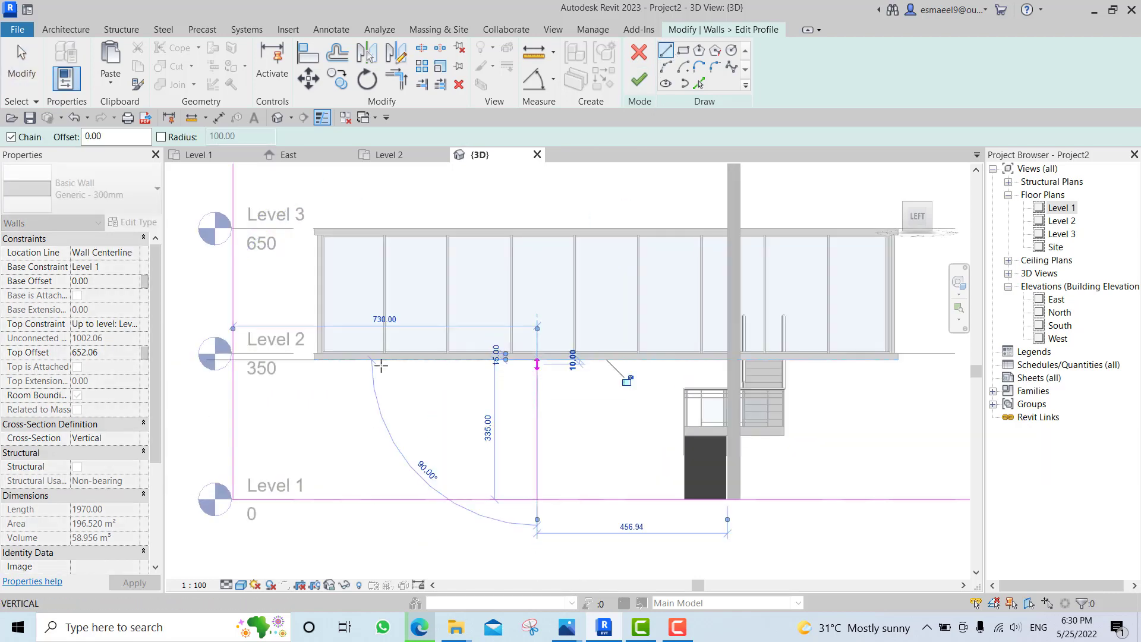
left_click(315, 361)
middle_click_drag(325, 304, 348, 471)
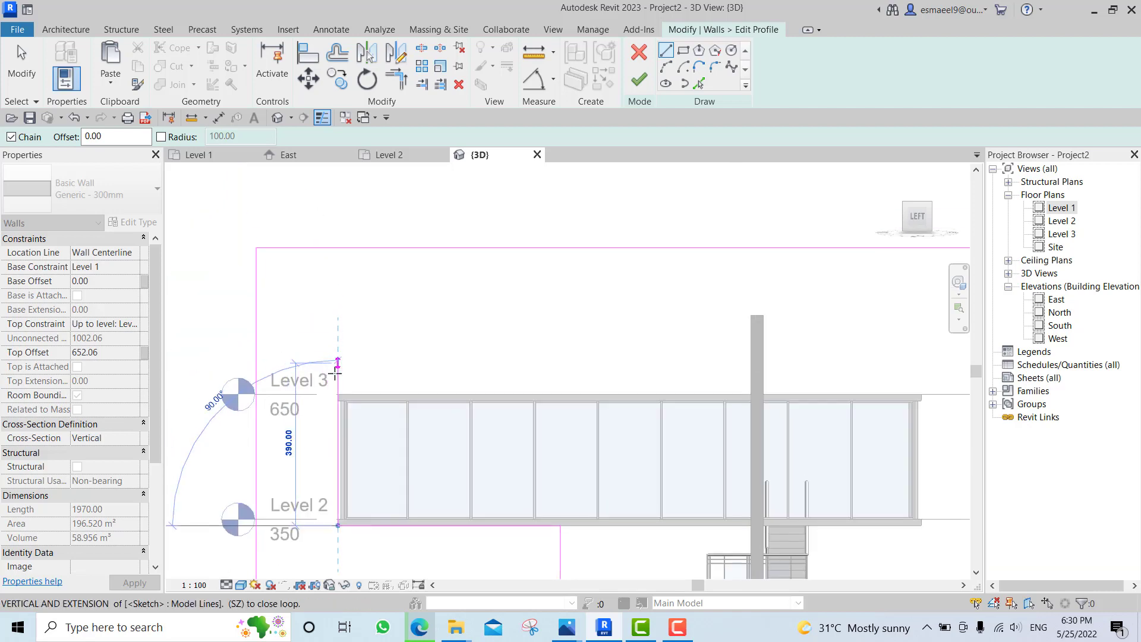
left_click(338, 394)
key("Escape")
Sketch a vertical profile line about 790 high from the base, between the glazed volume and the wall's stair-side end.
scroll(566, 346, "down", 3)
middle_click_drag(652, 356, 542, 295)
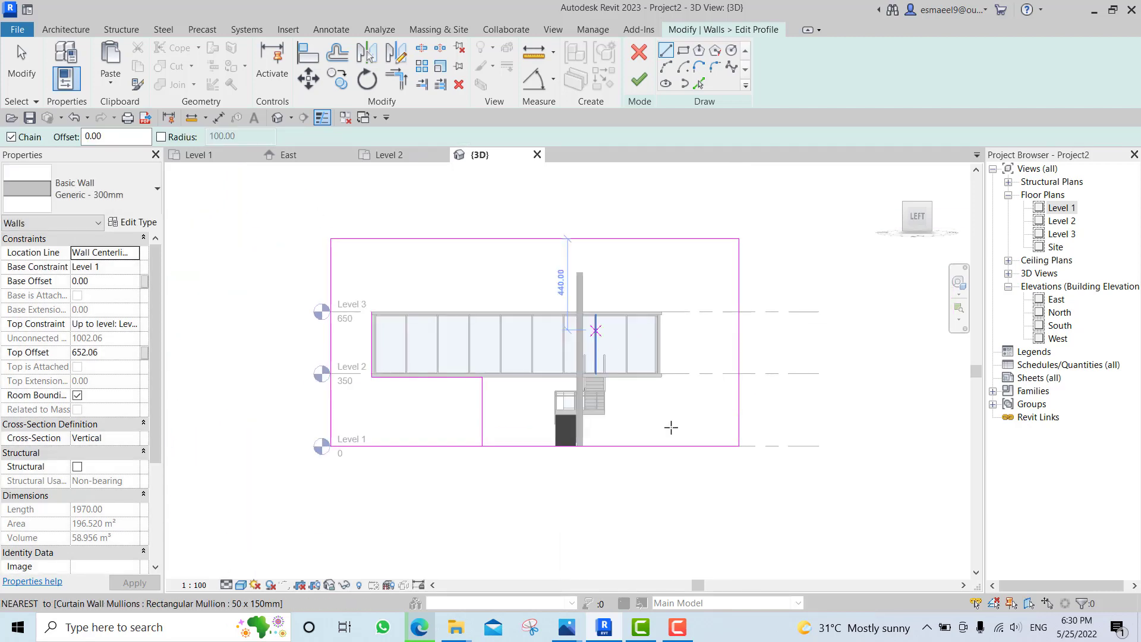
left_click(698, 445)
left_click(697, 283)
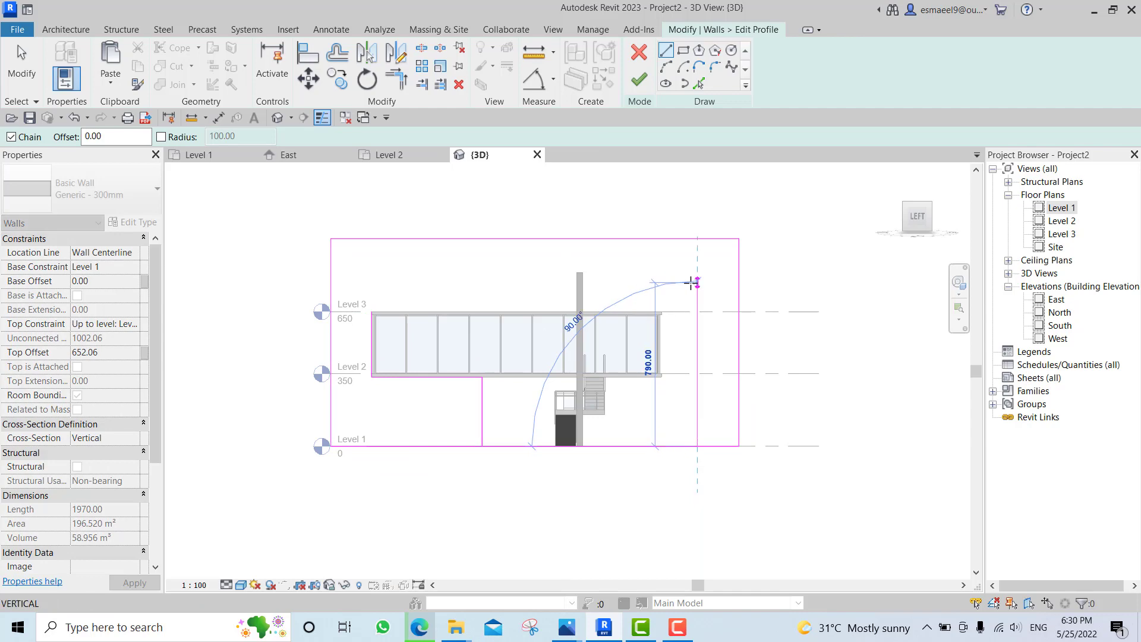
key("Escape")
Recheck the reference image and raise the profile's top edge to about 1040 above the Level 2 slab's underside, removing the constraints.
left_click(603, 629)
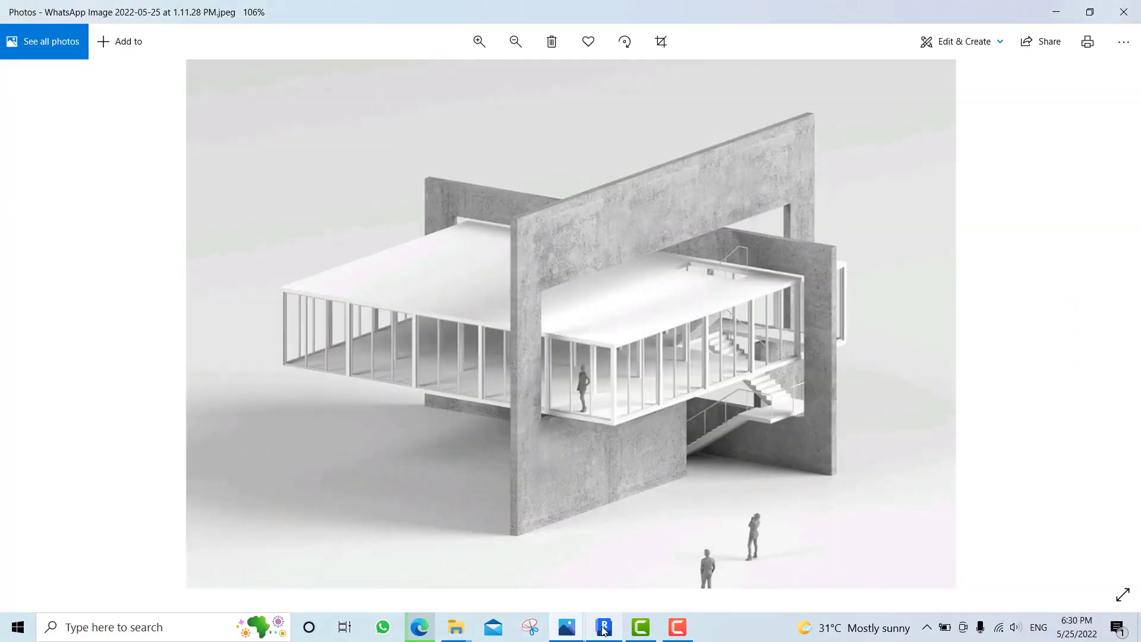
left_click(604, 629)
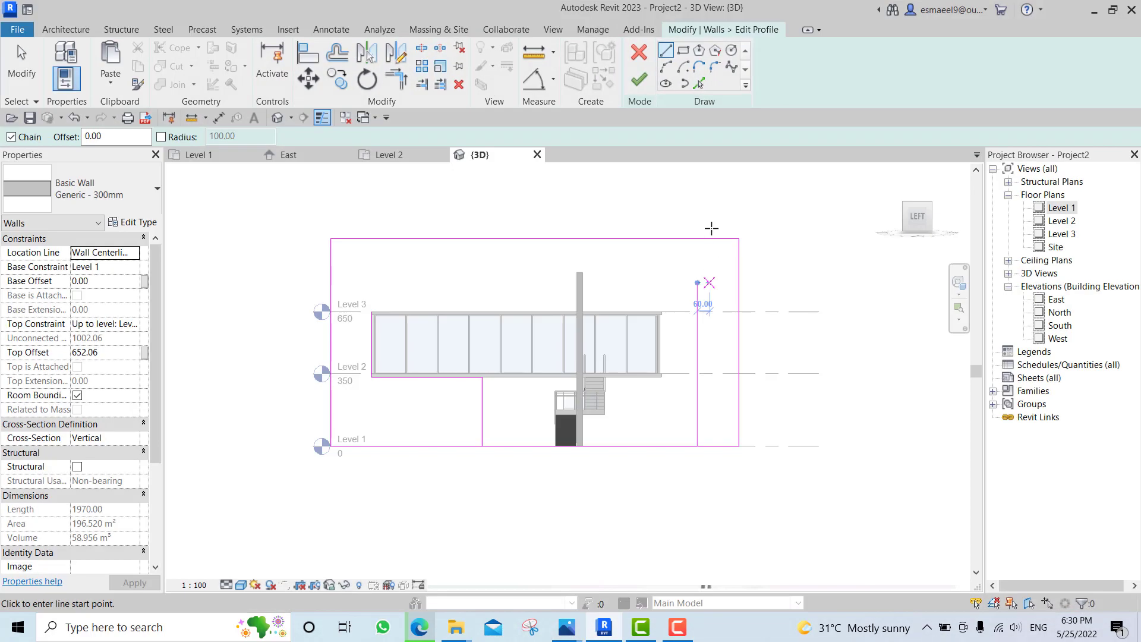
left_click(612, 633)
left_click(612, 634)
key("Escape")
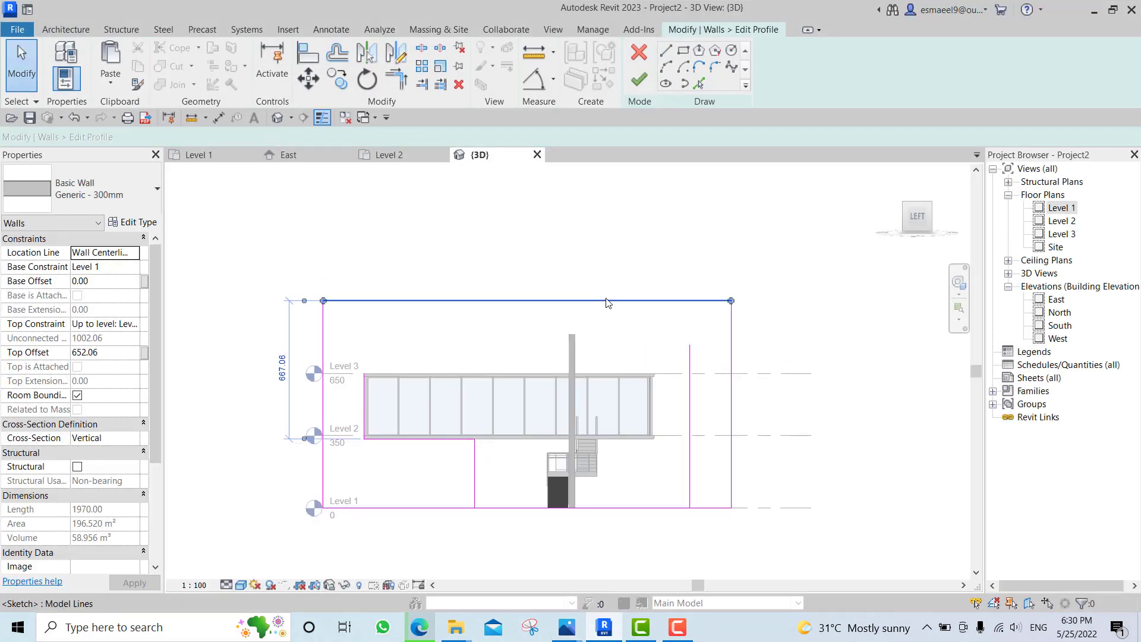
left_click(603, 224)
left_click_drag(602, 225, 679, 370)
left_click(865, 592)
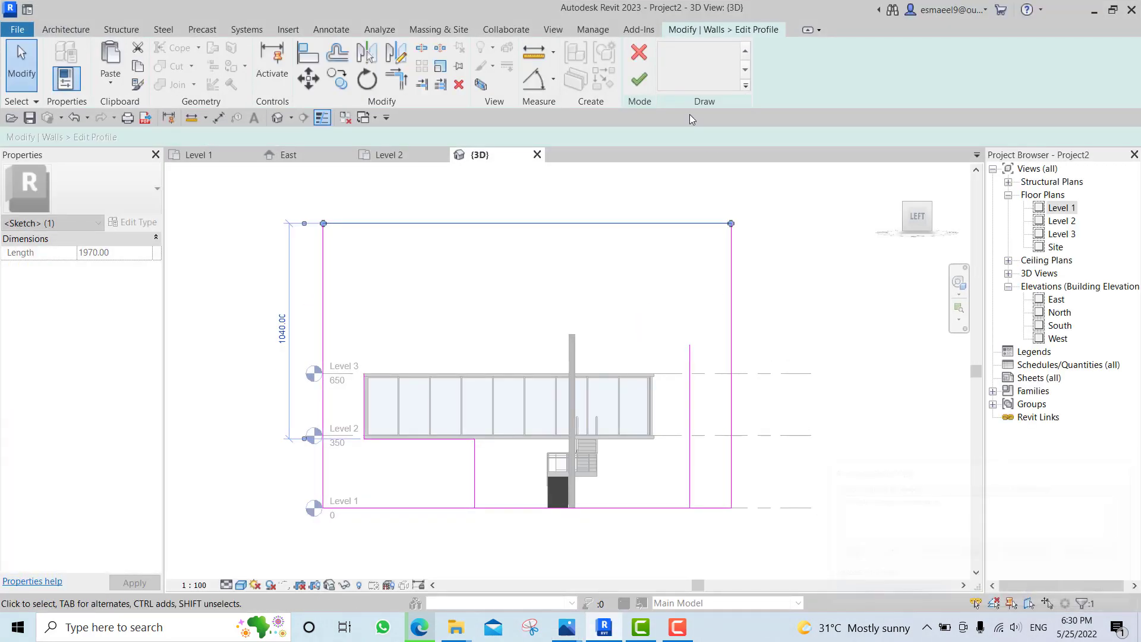
Sketch a horizontal profile line above the roof and below the wall's top edge.
left_click(666, 51)
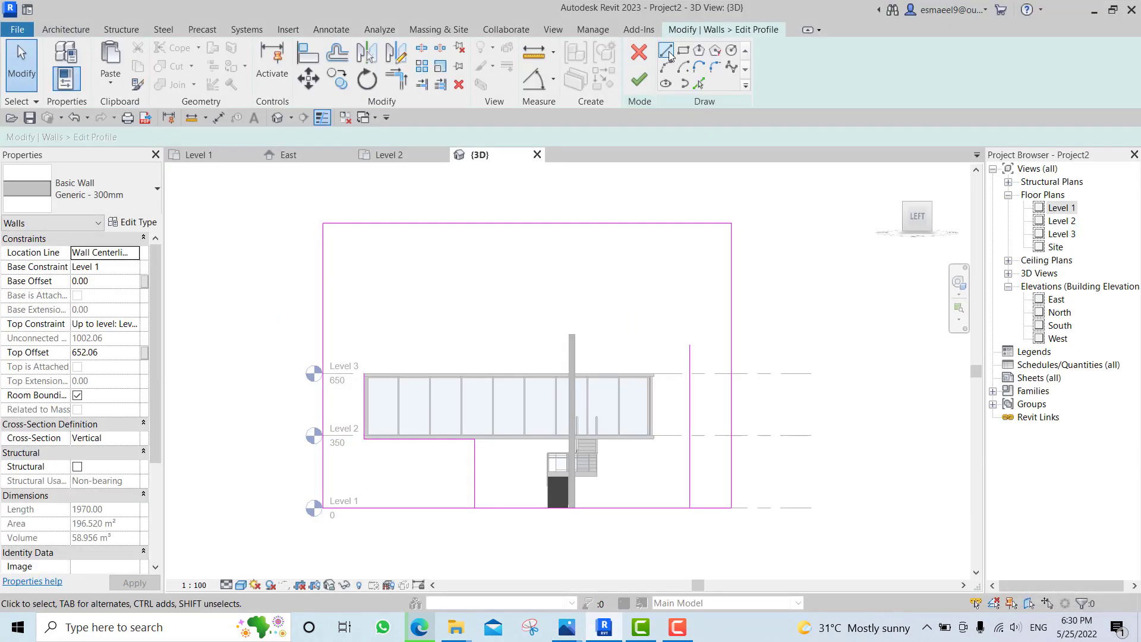
left_click(390, 283)
left_click(651, 283)
key("Escape")
key("Escape")
Trim and extend the horizontal line above the roof to meet the vertical opening lines at both ends.
key("t")
key("r")
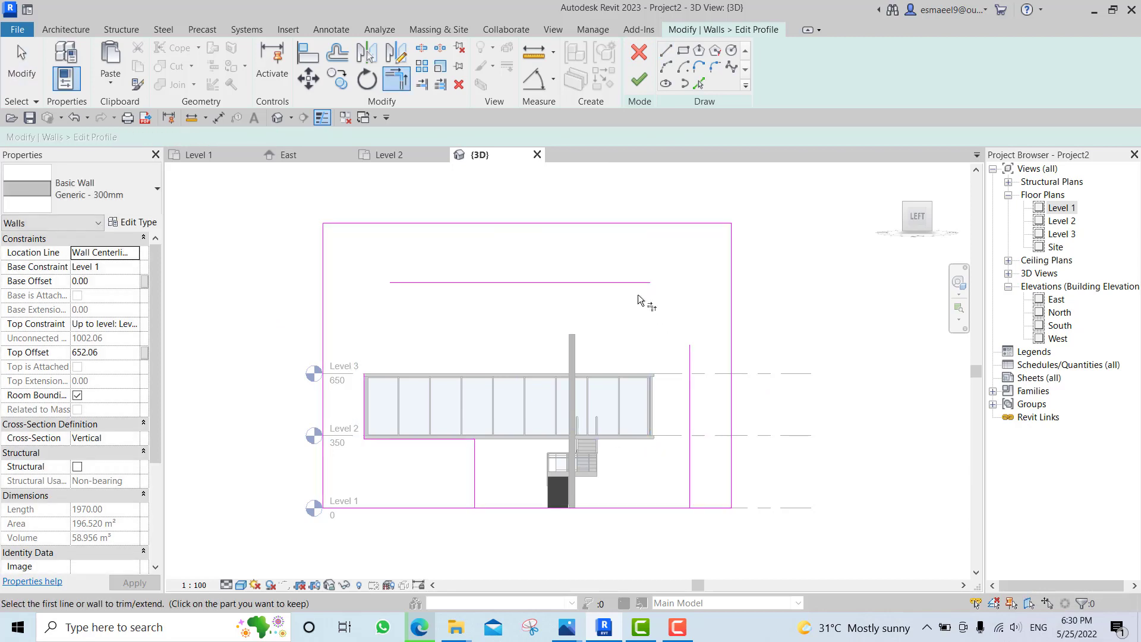
left_click(689, 355)
middle_click_drag(502, 319, 568, 309)
key("t")
key("r")
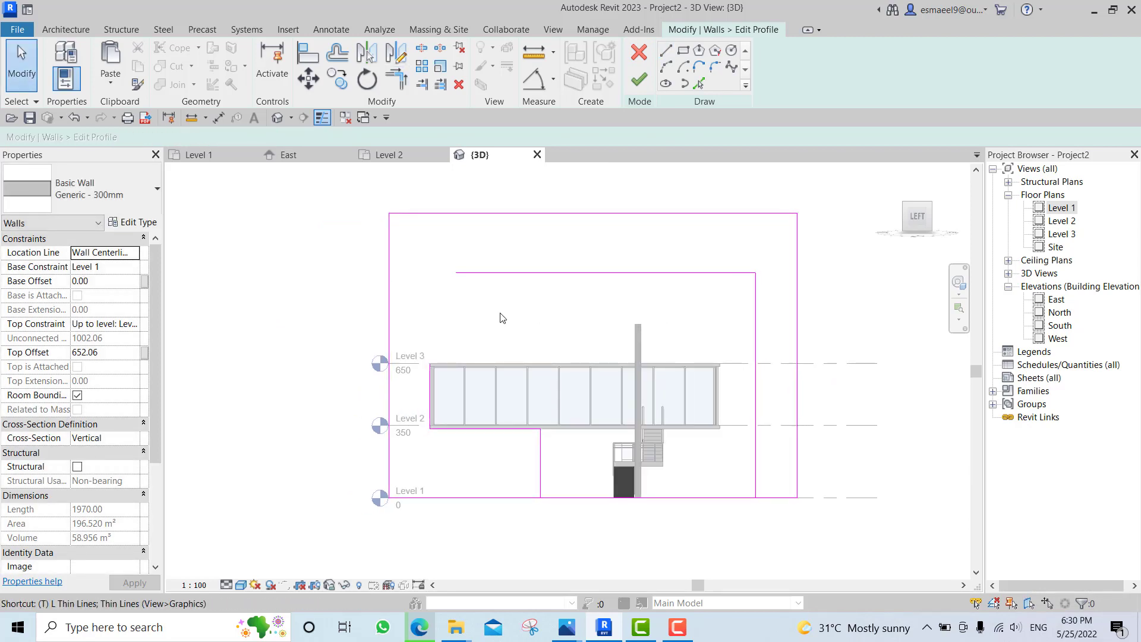
left_click(474, 273)
left_click(431, 379)
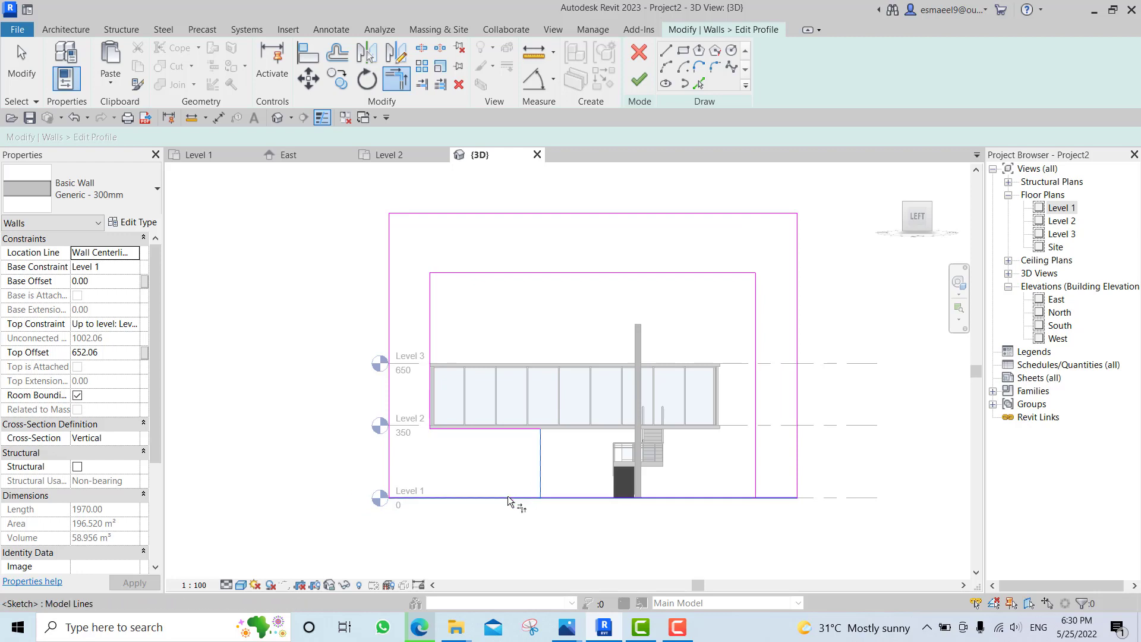
Split the profile's base line beside the stair, about 950 from the outer profile edge at the stair-side end.
key("Escape")
key("Escape")
key("s")
key("l")
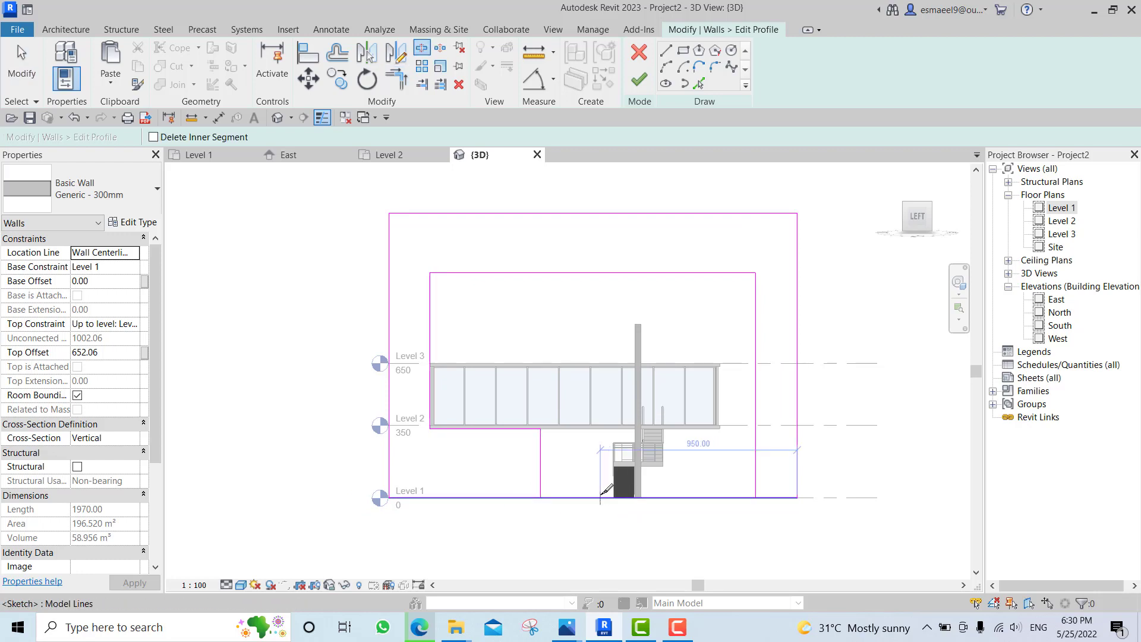
key("Escape")
Trim the split base segments to the vertical opening lines, leaving the base open between the two wall legs.
key("t")
key("r")
left_click(539, 474)
left_click(523, 498)
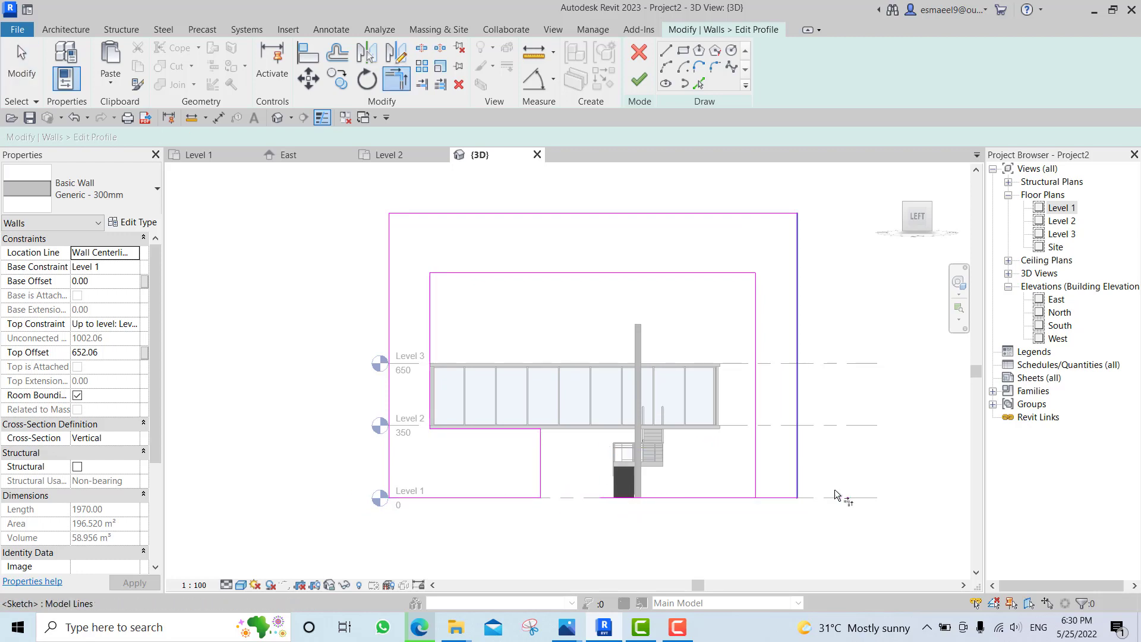
left_click(756, 471)
left_click(772, 497)
scroll(598, 384, "down", 2)
middle_click_drag(597, 384, 670, 384)
scroll(649, 368, "up", 2)
key("Escape")
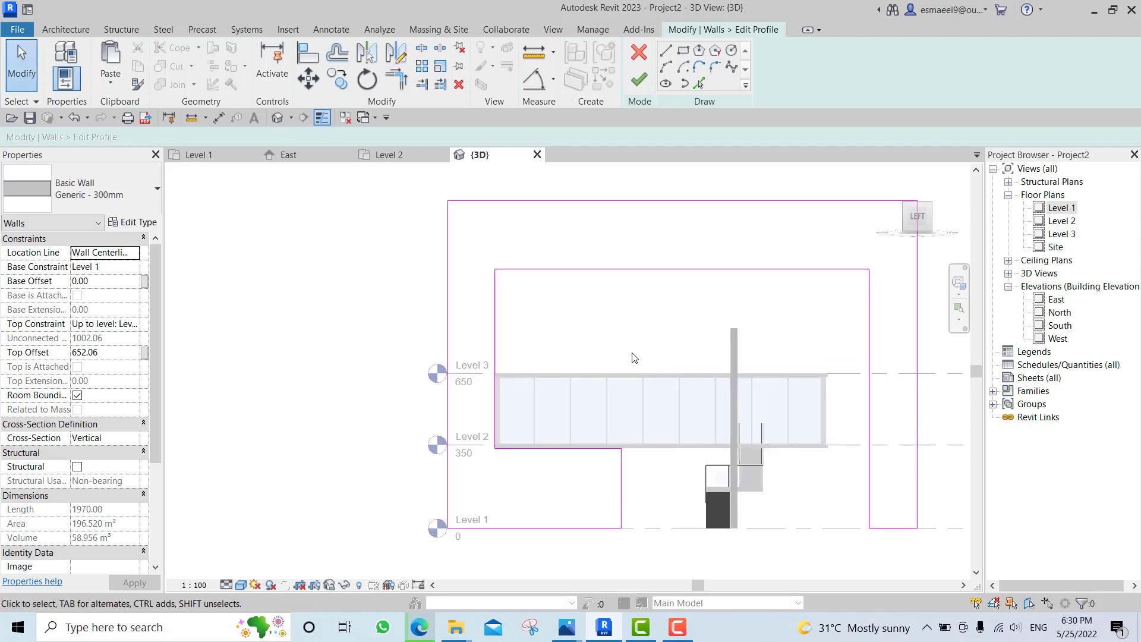
Recheck the reference image and nudge the opening's vertical edge outward past the slab end, leaving a pier about 166 wide.
left_click(566, 627)
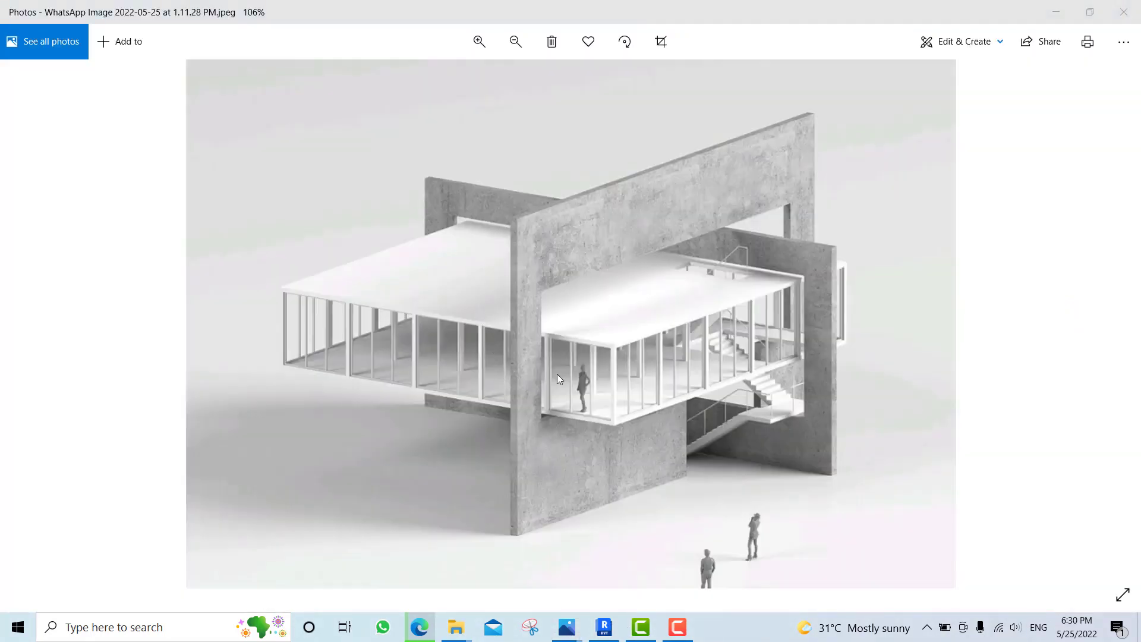
left_click(604, 627)
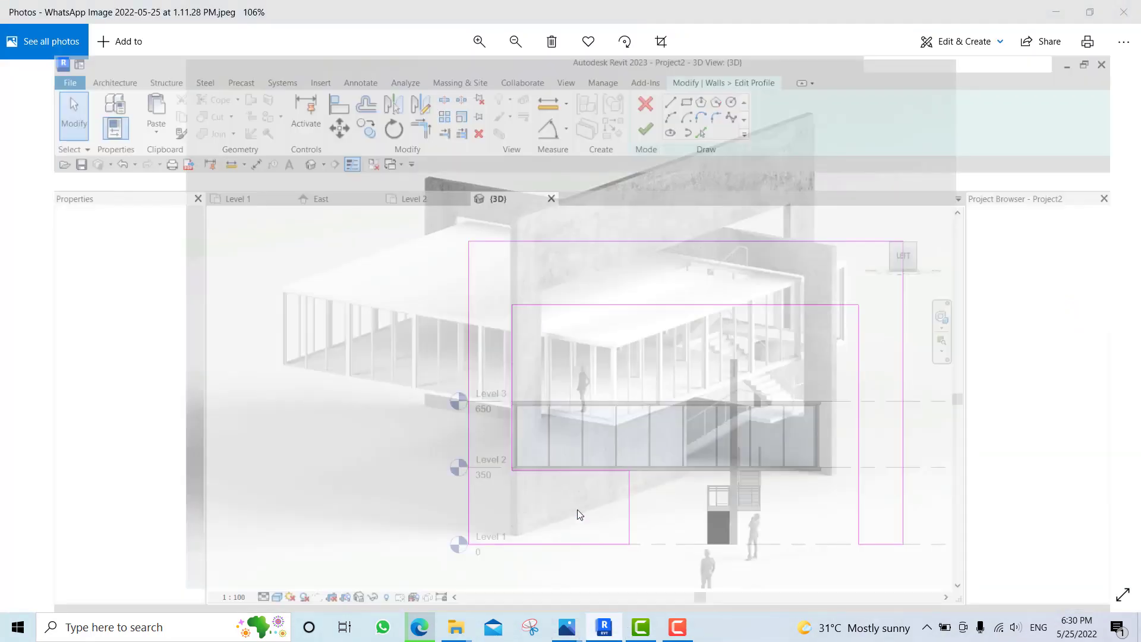
left_click(499, 346)
key("Left")
key("Left")
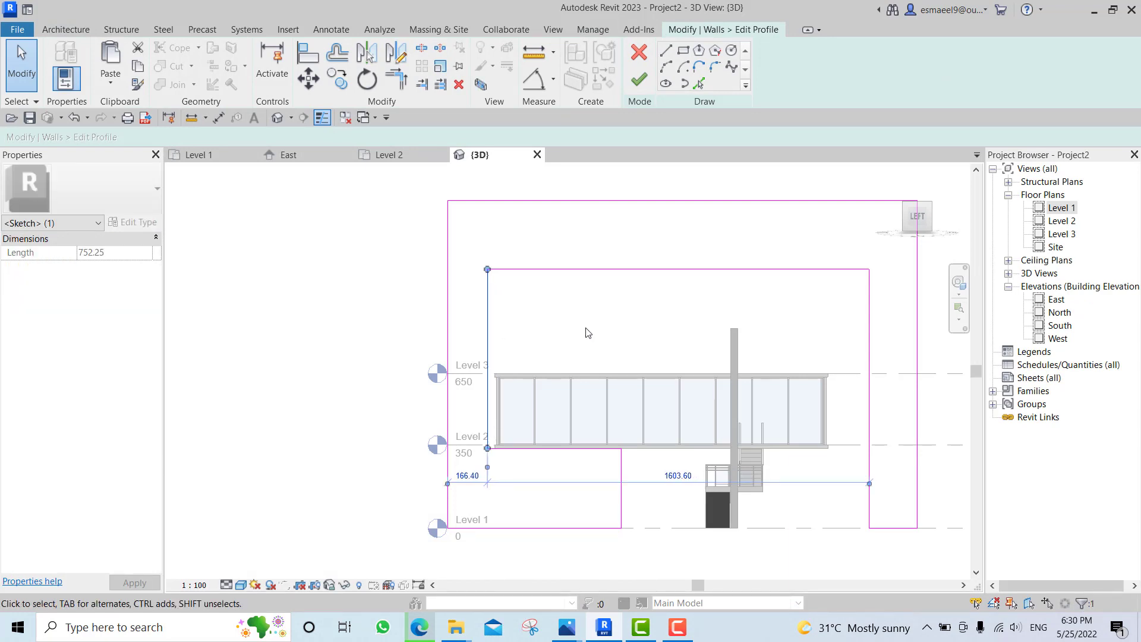
key("Escape")
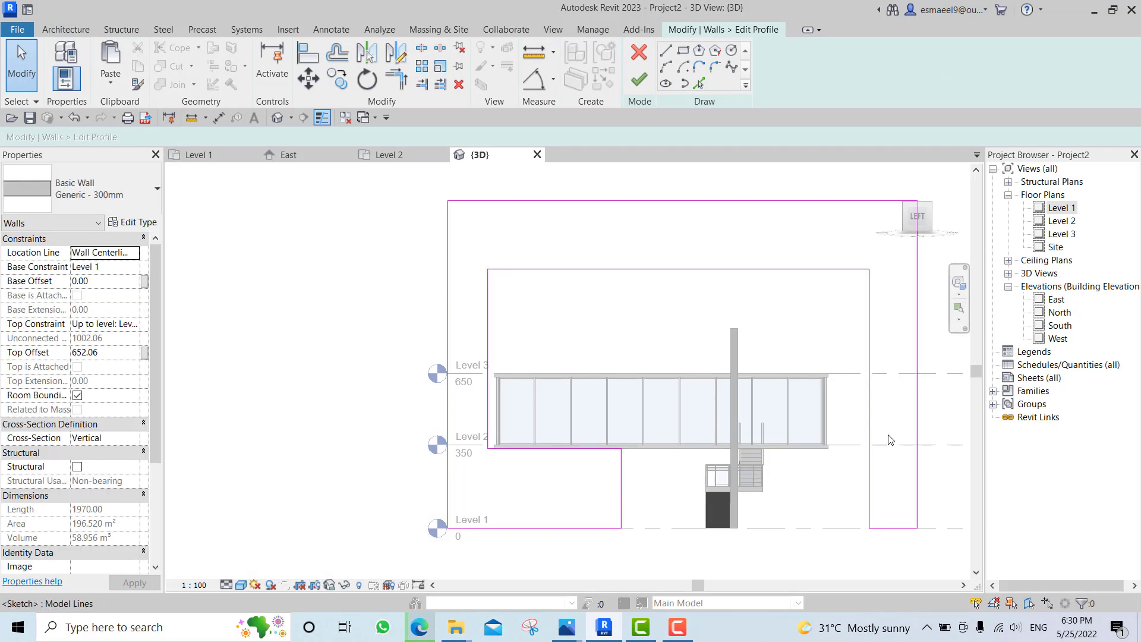
Recheck the reference image and nudge the stair-side pier's vertical edges and base line inward toward the slab end.
left_click(603, 638)
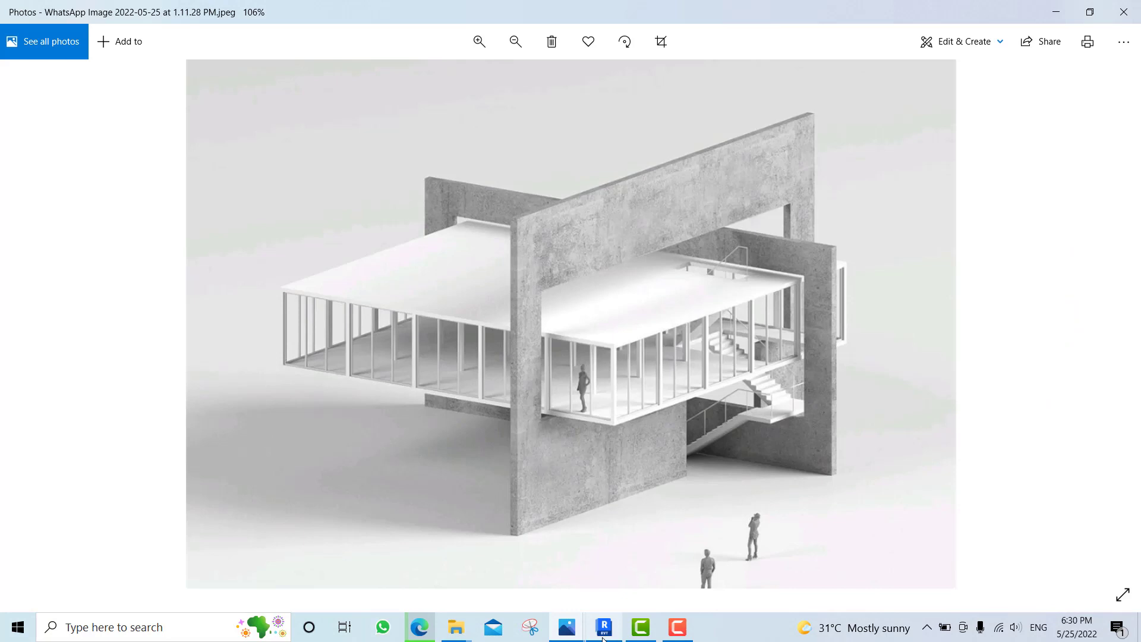
left_click(603, 637)
scroll(763, 241, "down", 3)
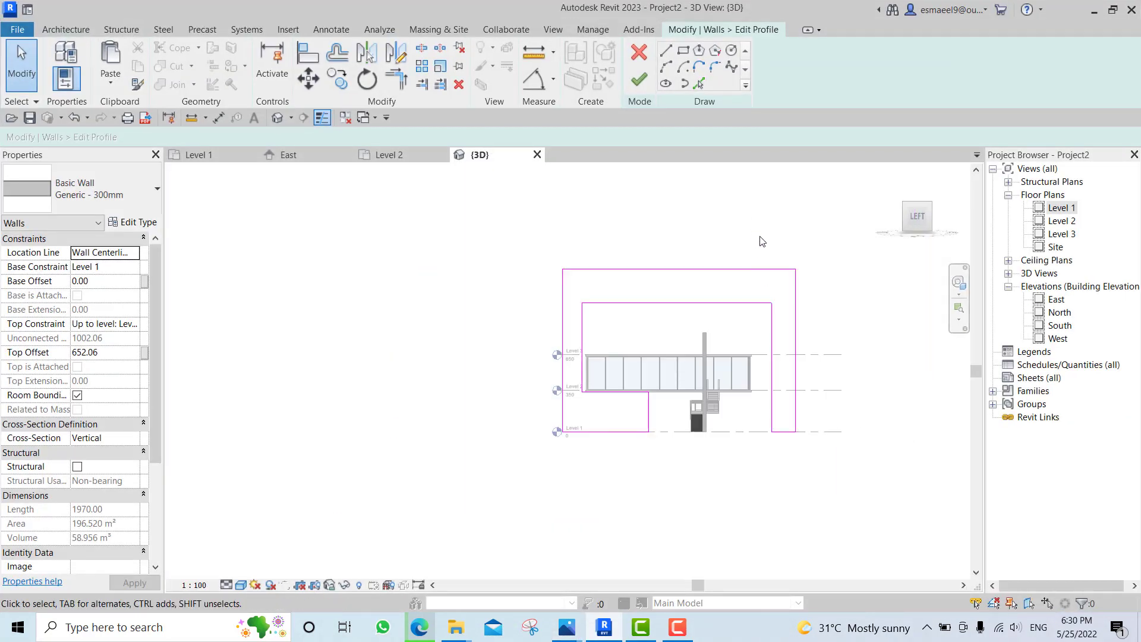
left_click_drag(763, 242, 840, 468)
left_click(889, 594)
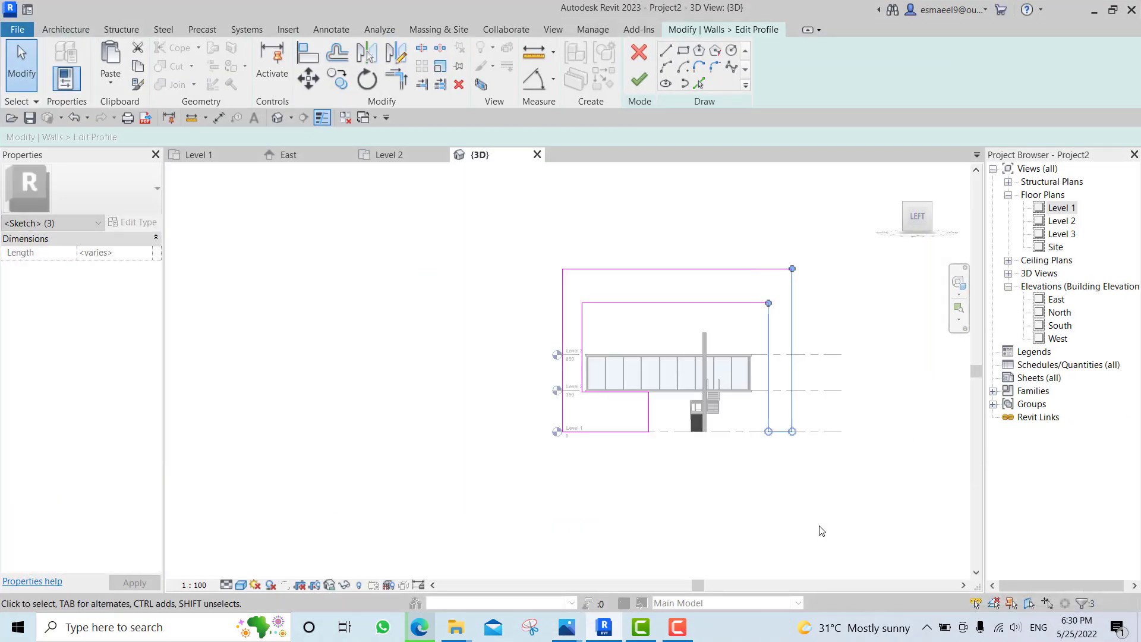
left_click(607, 410)
scroll(617, 421, "up", 2)
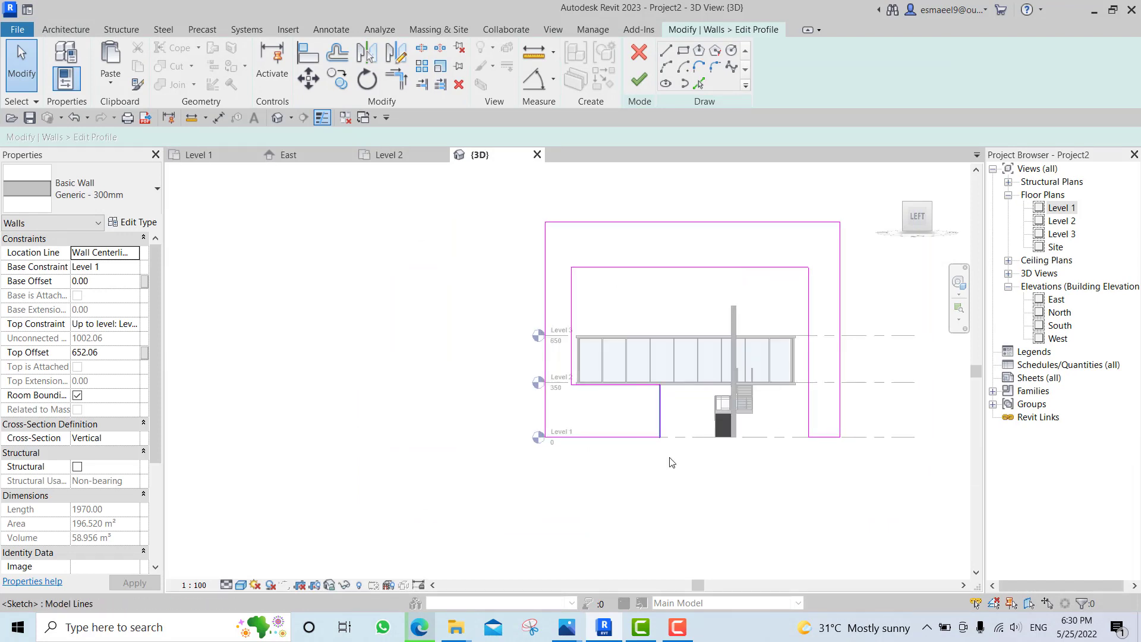
Lower the frame profile's outer top line and the opening's top line together, and finish the profile sketch.
left_click_drag(523, 212, 863, 300)
key("Down")
key("Down")
key("Down")
key("Down")
key("Down")
key("Down")
key("Down")
key("Down")
key("Down")
key("Down")
key("Down")
key("Down")
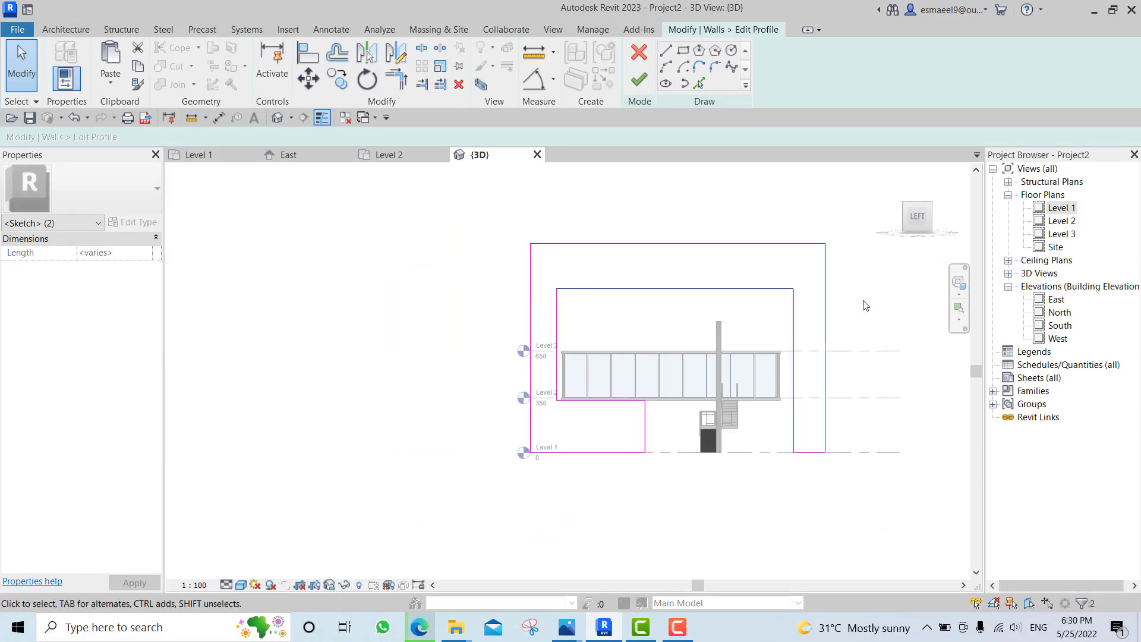
key("Escape")
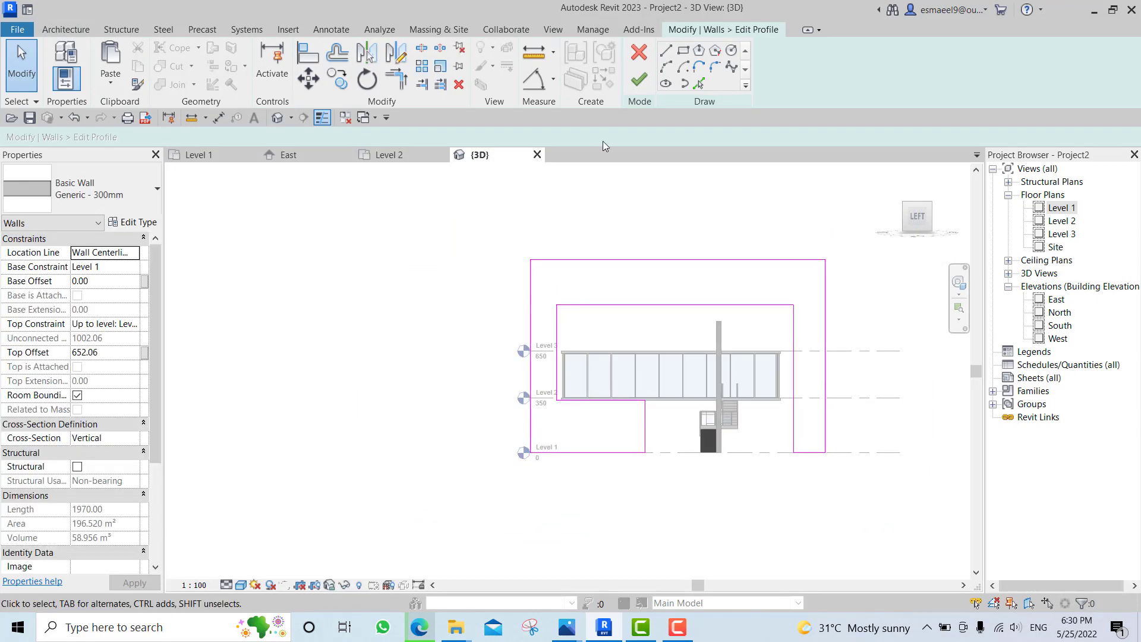
left_click(639, 79)
Reopen the large frame wall's profile, lower both upper horizontal lines slightly further toward the roof, and finish the sketch.
left_click(606, 234)
mouse_move(607, 234)
middle_mouse_down("shift")
mouse_move(729, 339)
mouse_move(639, 278)
middle_mouse_up("shift")
middle_click_drag(727, 361, 657, 288, "shift")
double_click(643, 237)
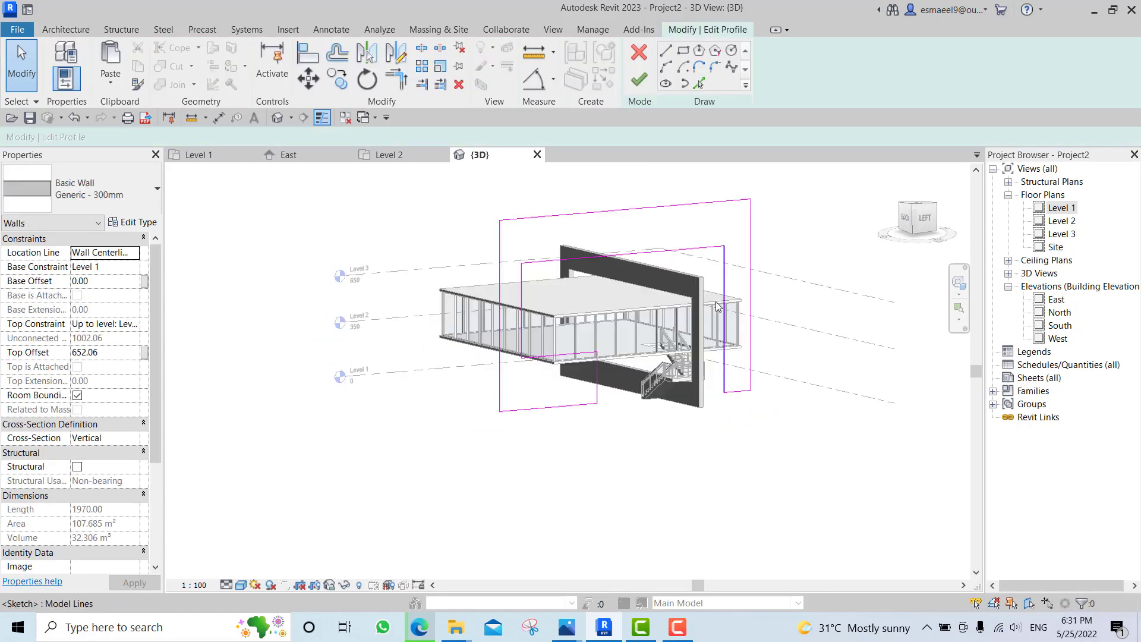
left_click(922, 216)
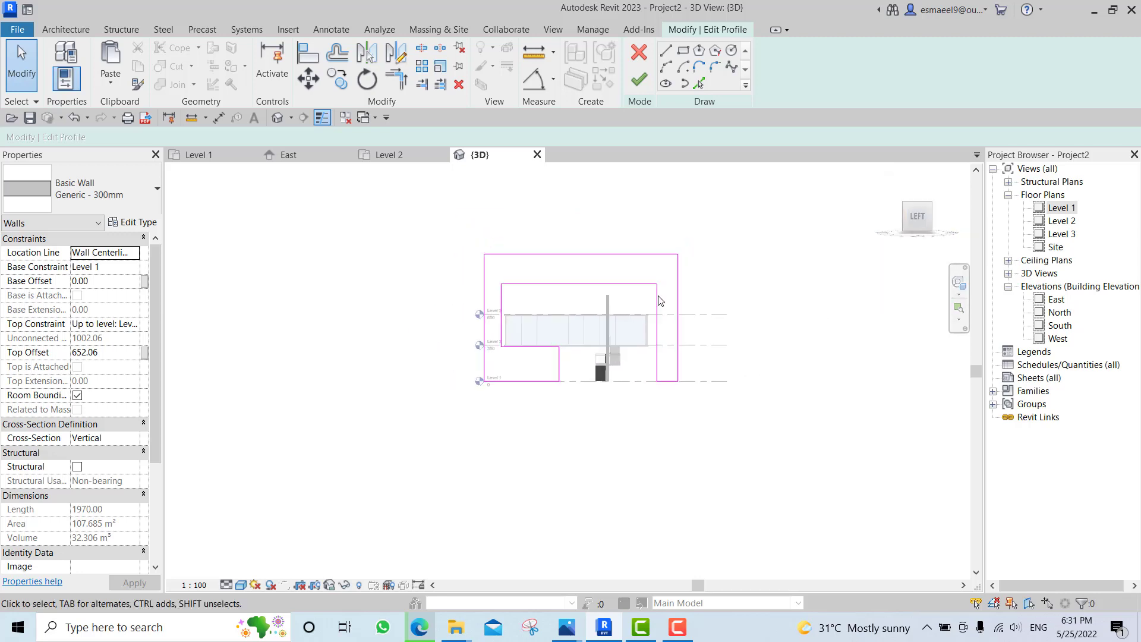
scroll(658, 300, "up", 3)
mouse_move(332, 200)
left_mouse_down()
mouse_move(581, 280)
mouse_move(755, 306)
left_mouse_up()
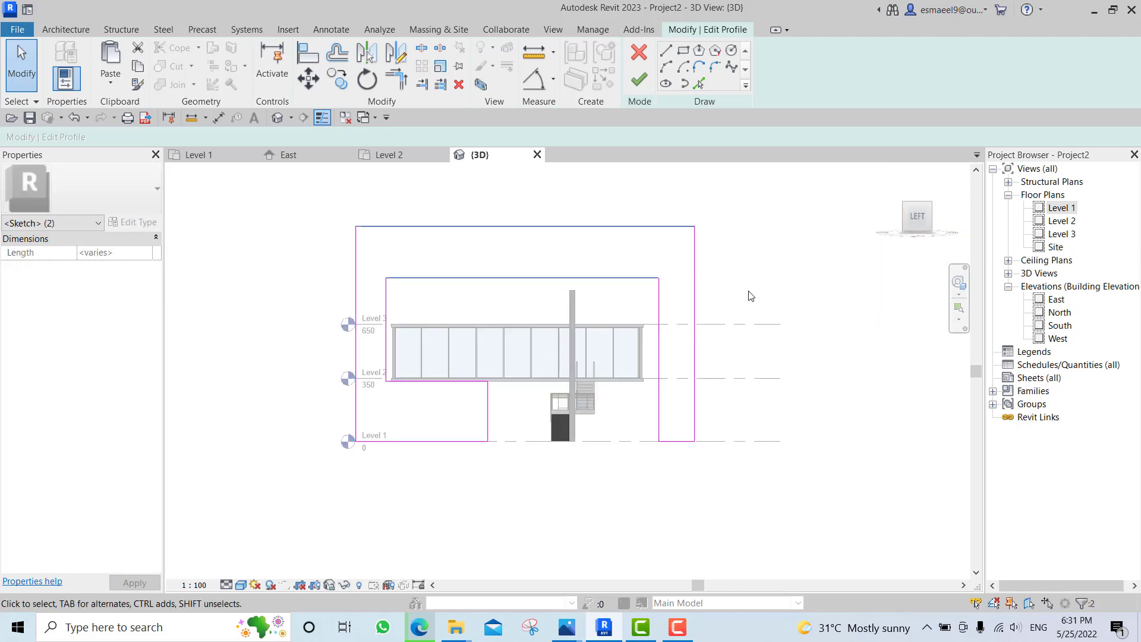
key("Down")
key("Down")
key("Down")
key("Down")
left_click(639, 79)
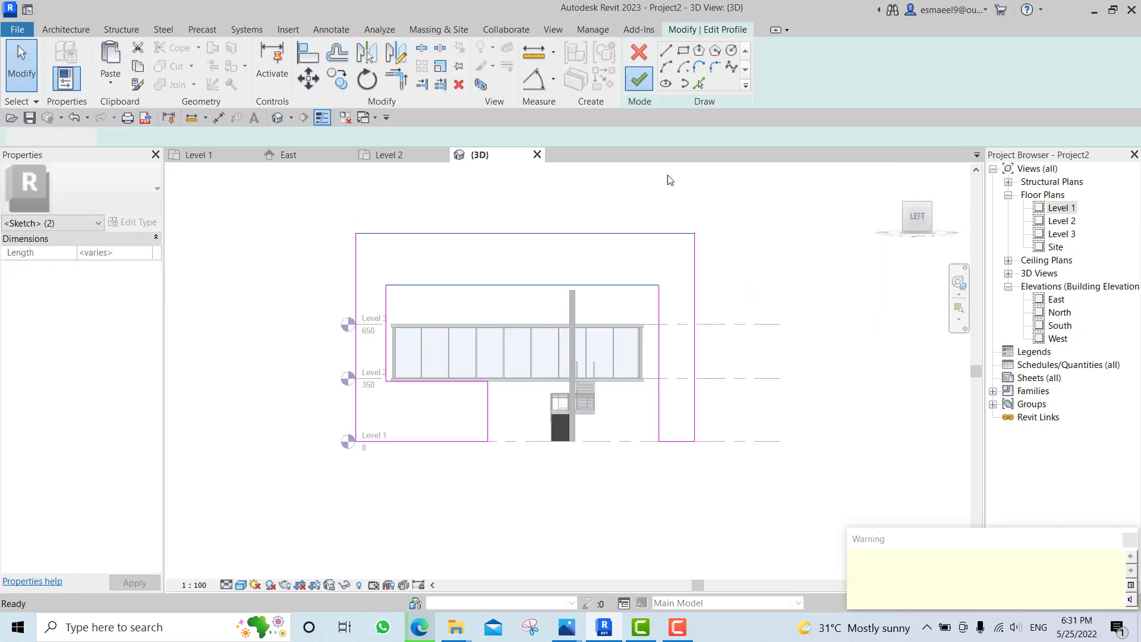
Examine the crossing frame walls, slabs and stair in 3D from the back-left corner.
scroll(678, 215, "down", 2)
middle_click_drag(677, 215, 713, 241, "shift")
left_click(713, 240)
scroll(648, 243, "up", 2)
middle_click_drag(580, 303, 604, 309, "shift")
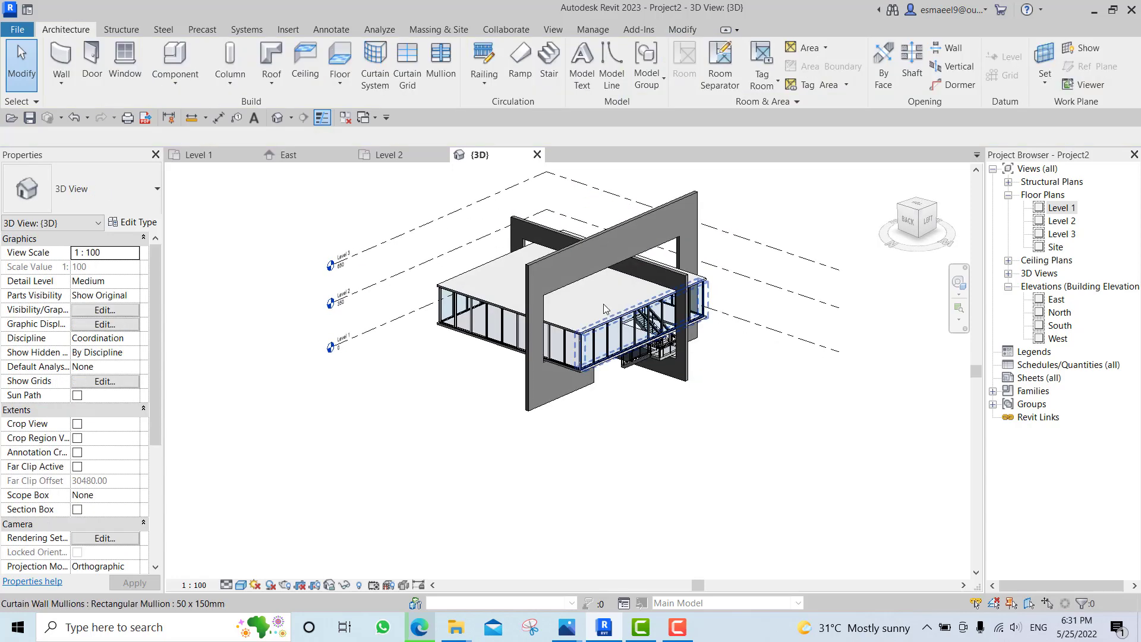
scroll(604, 308, "up", 2)
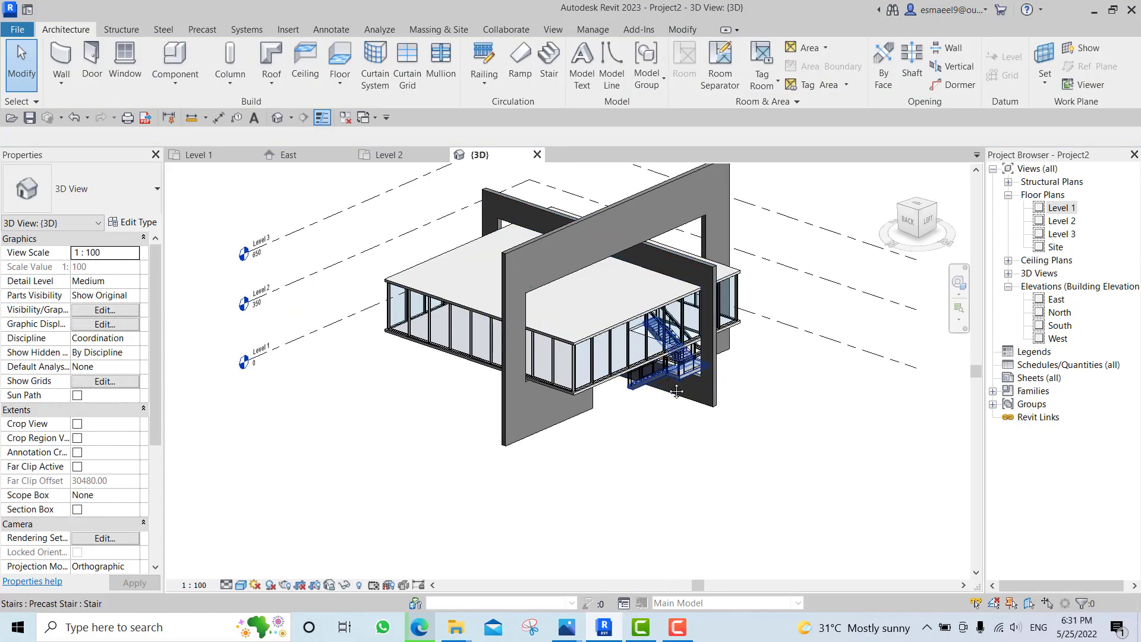
middle_click_drag(669, 380, 697, 422)
scroll(683, 425, "up", 1)
scroll(671, 437, "down", 1)
In the 3D view's graphic display options, enable anti-aliased smooth lines, cast shadows and ambient shadows.
key("g")
key("d")
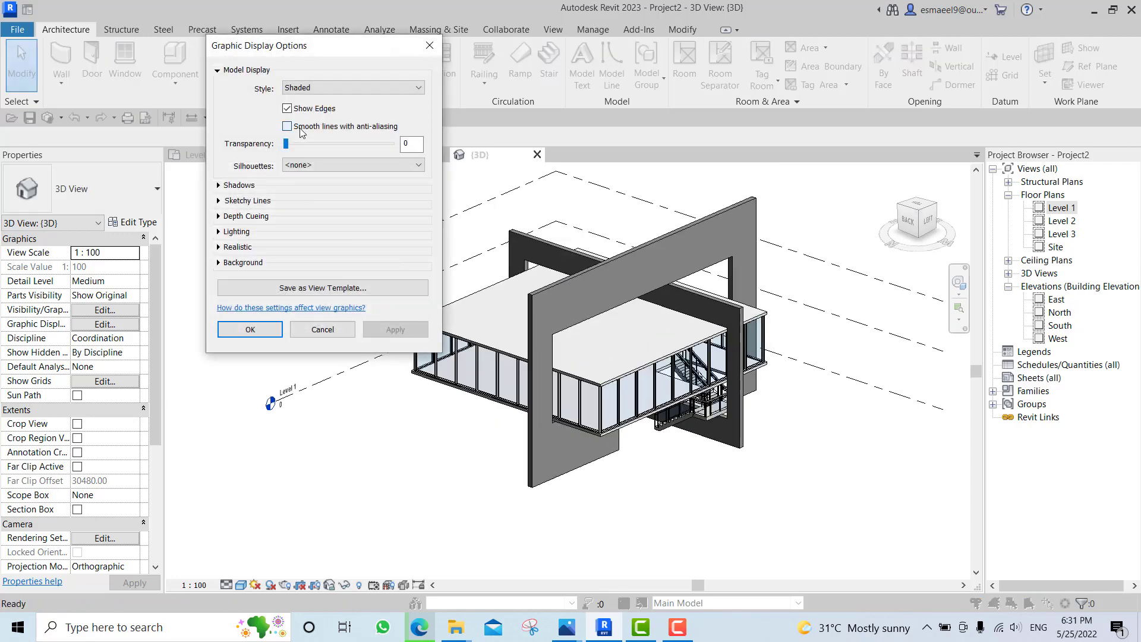
left_click(407, 336)
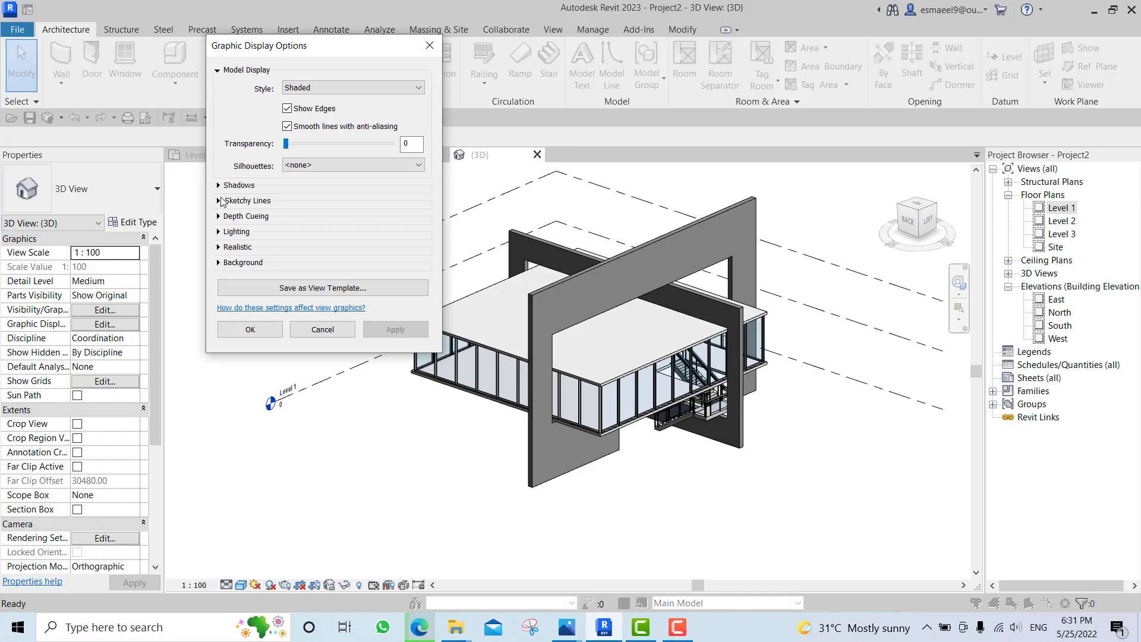
left_click(218, 185)
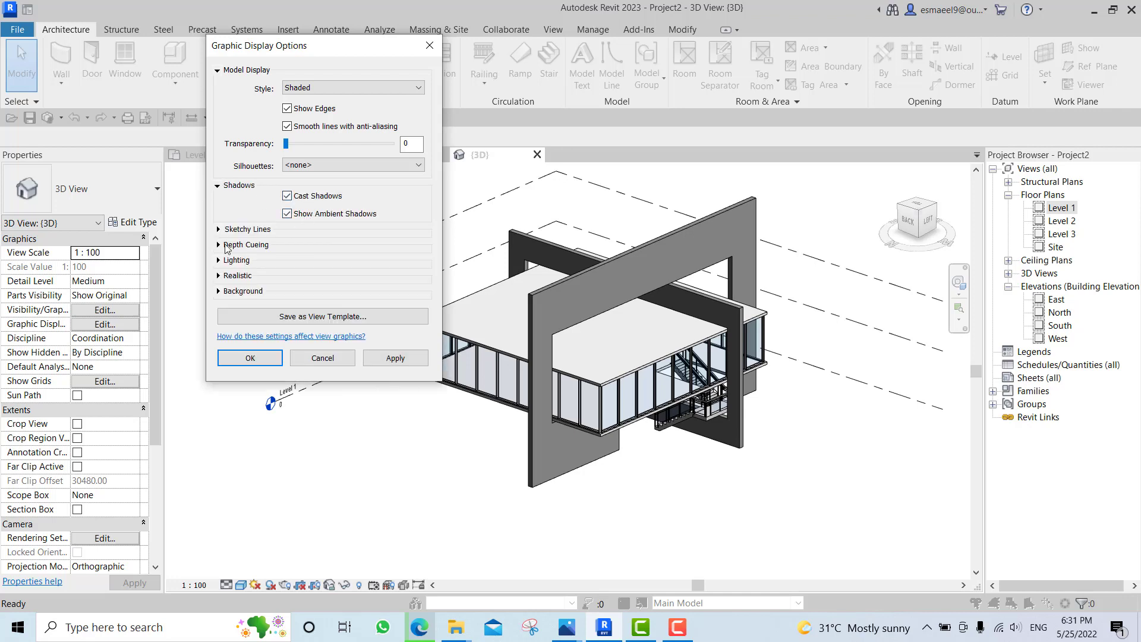
Enable sketchy lines for the 3D view with an extension of 6.
left_click(218, 229)
left_click(287, 247)
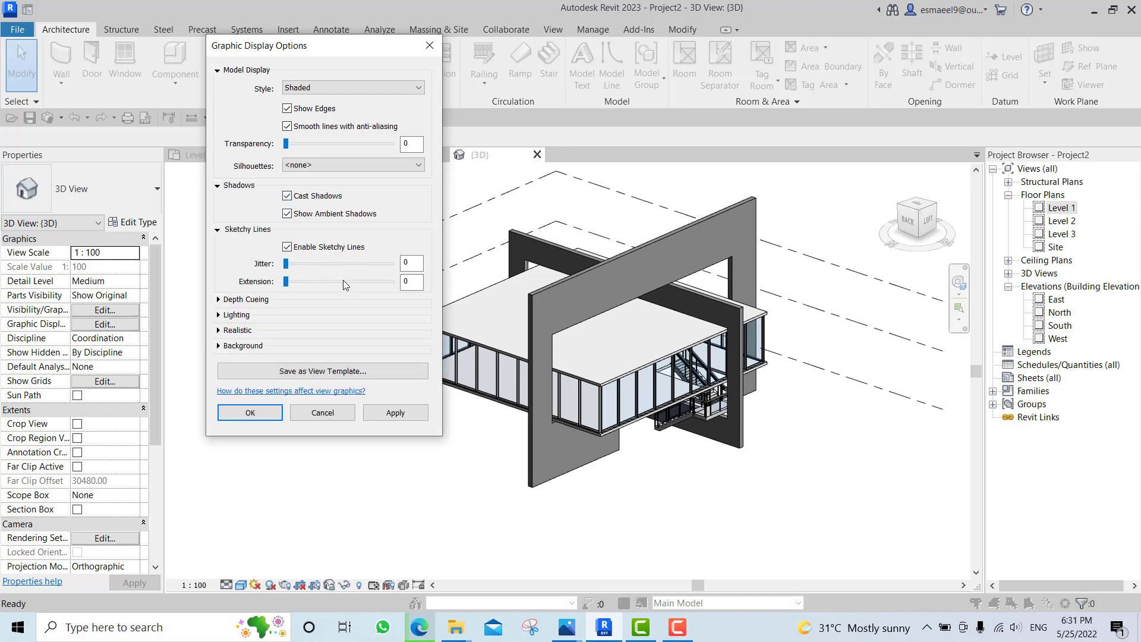
left_click(343, 281)
left_click(352, 283)
Set the lighting's shadow intensity to 20 and apply the graphic display settings to the 3D view.
left_click(219, 315)
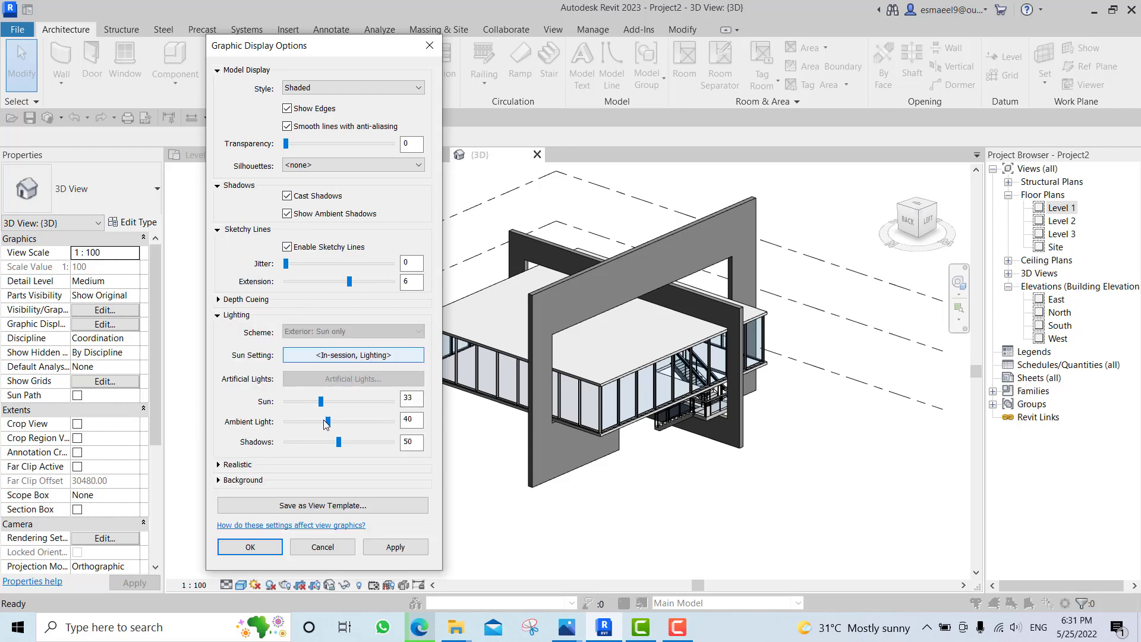
left_click(384, 548)
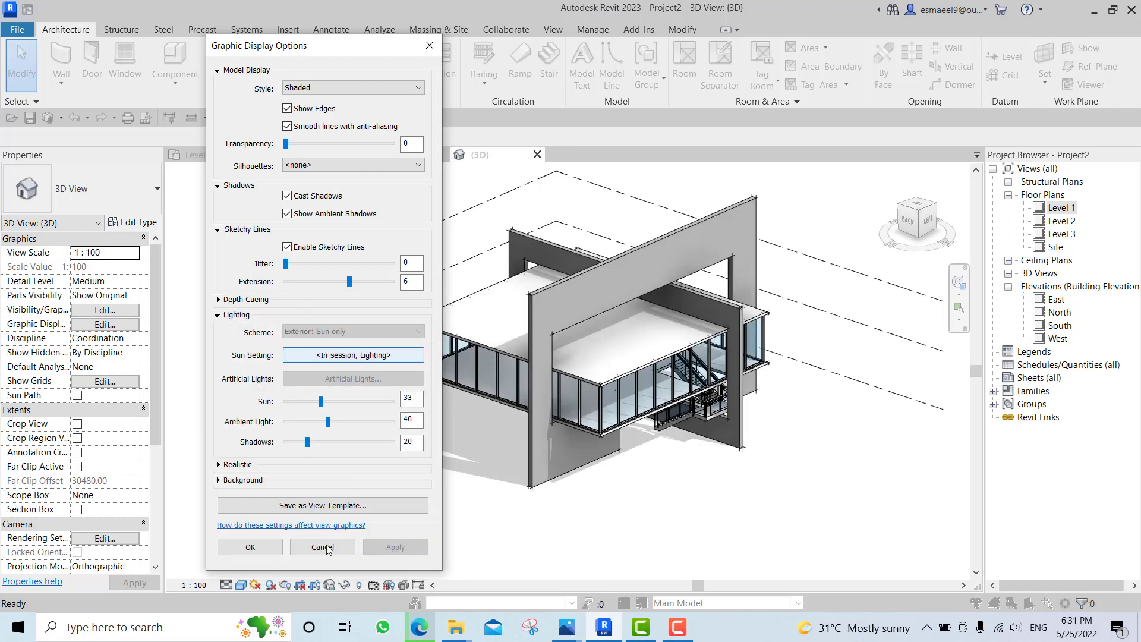
left_click(250, 548)
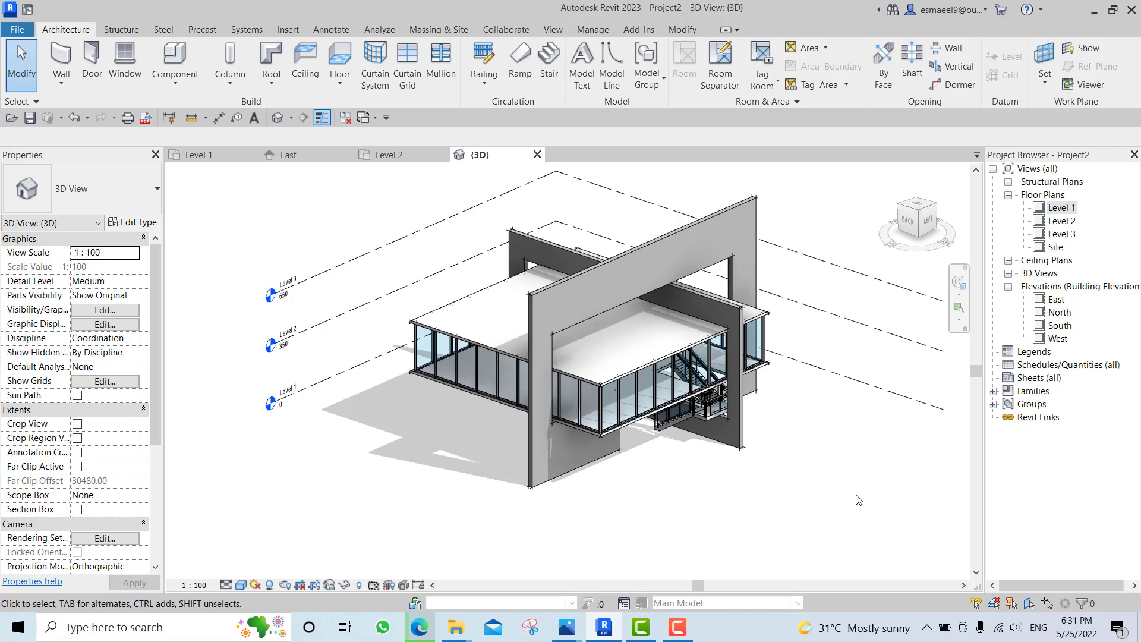
scroll(612, 385, "up", 3)
scroll(612, 385, "down", 2)
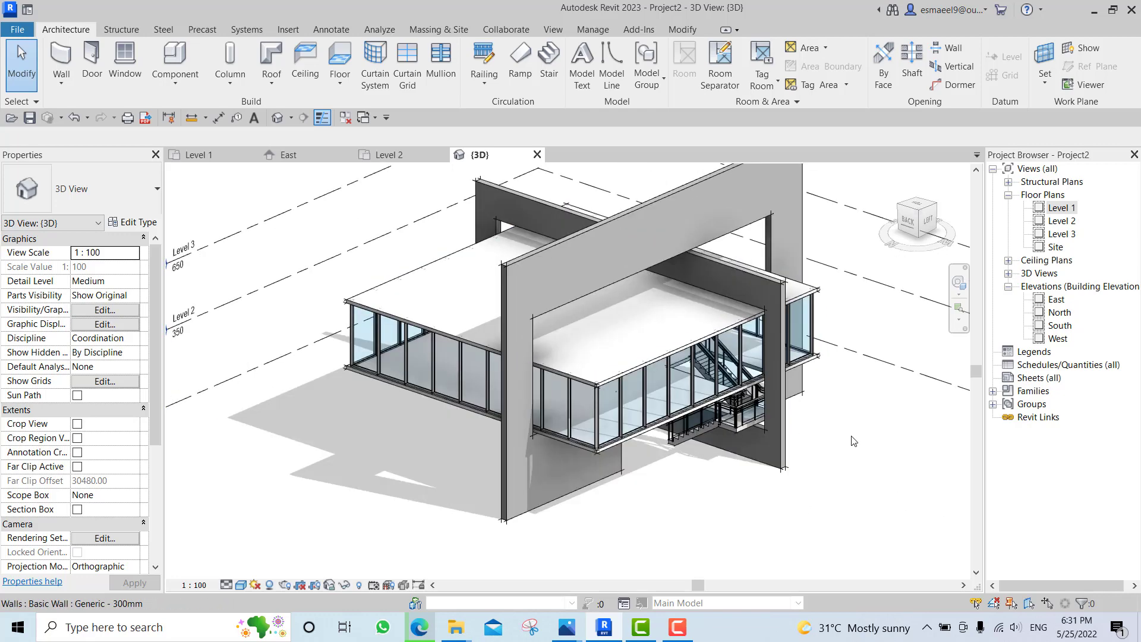